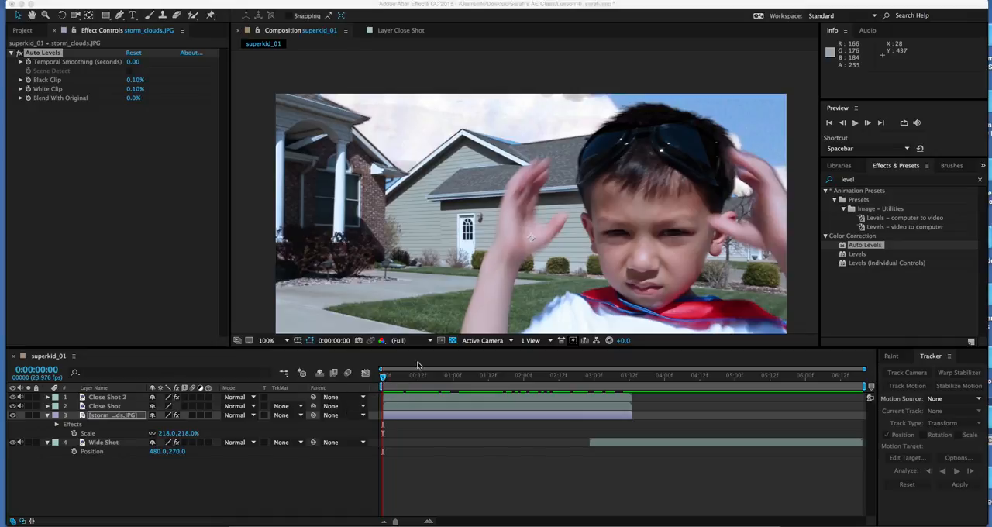
Step: Play back and scrub through the superkid_01 composition to check how the replaced sky moves against the footage
click(383, 377)
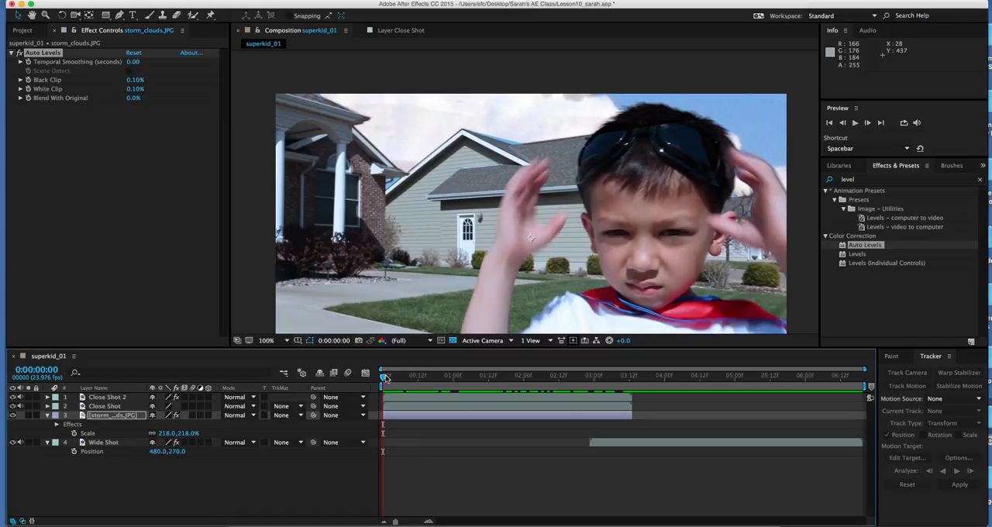
key(space)
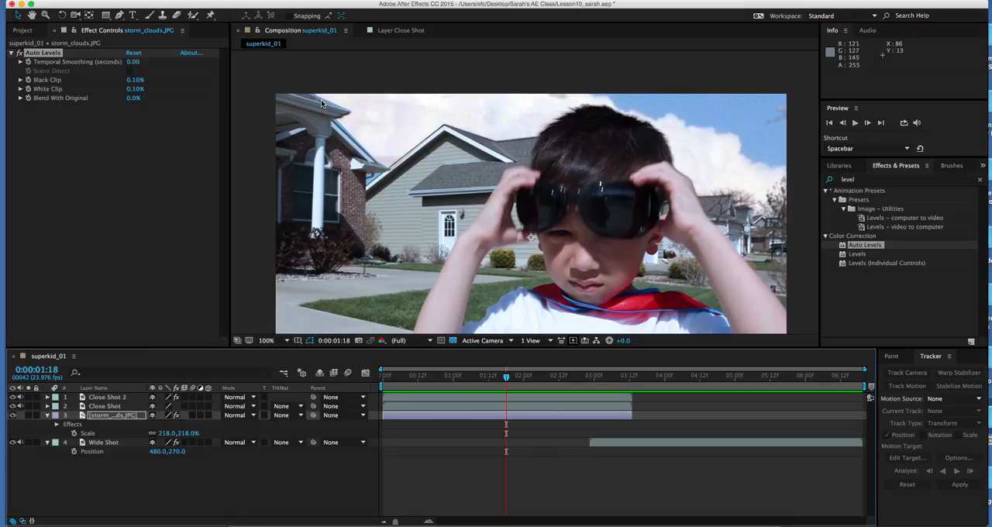
drag(414, 377, 572, 386)
key(space)
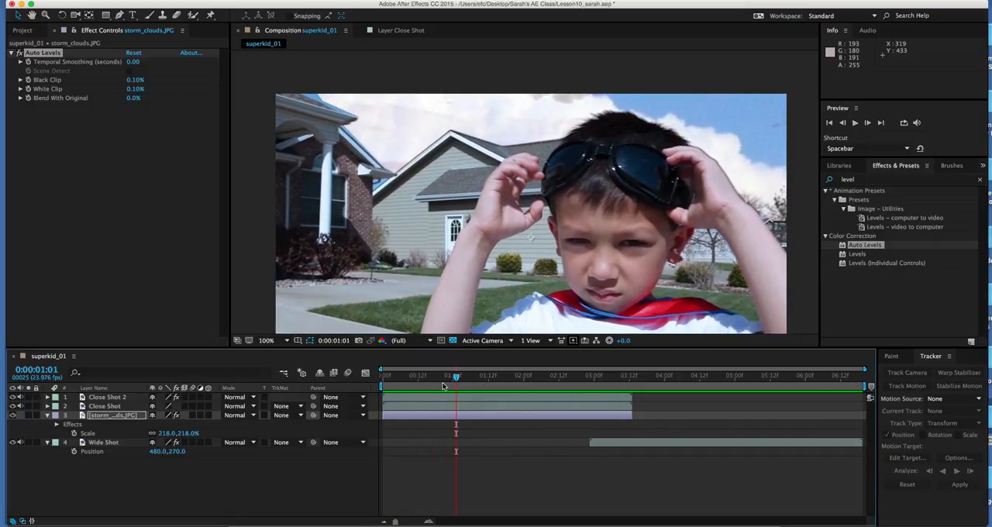
key(space)
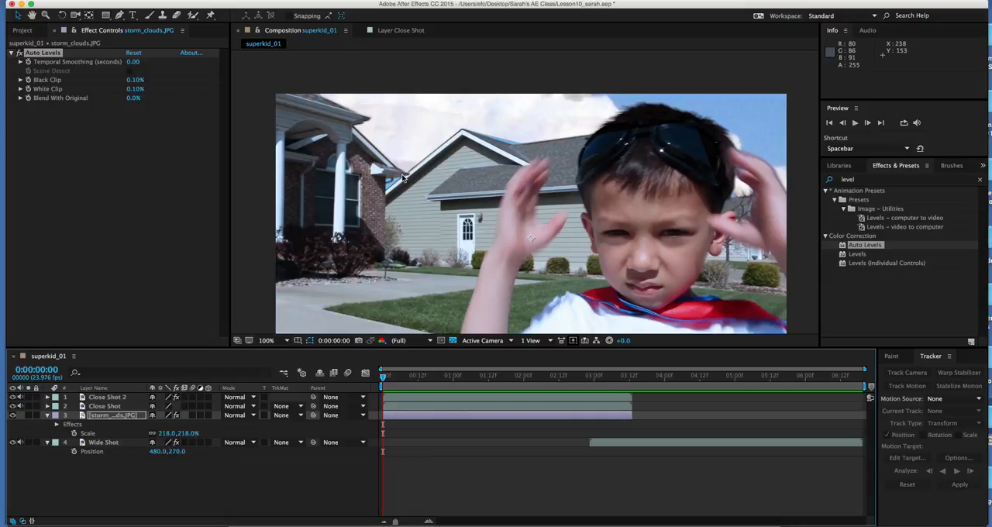
mouse_move(383, 383)
mouse_down()
mouse_move(401, 380)
mouse_move(381, 380)
mouse_up()
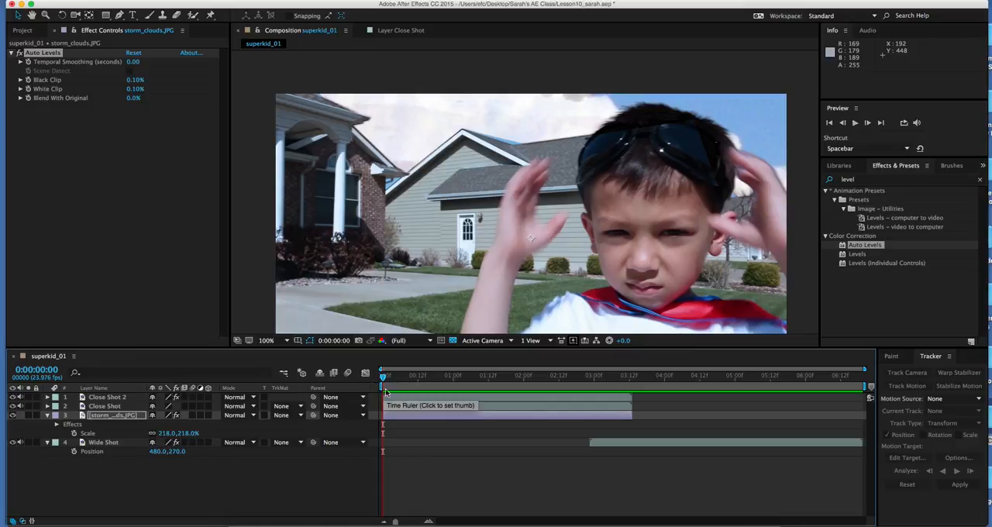
Step: Start a motion track on the Close Shot layer at the first frame, tracking position, rotation and scale
click(117, 407)
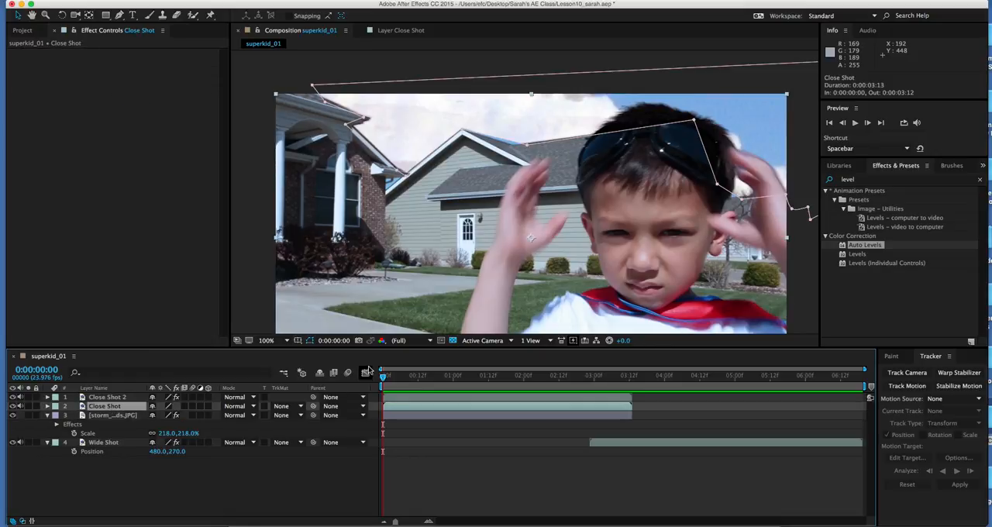
drag(384, 378, 358, 390)
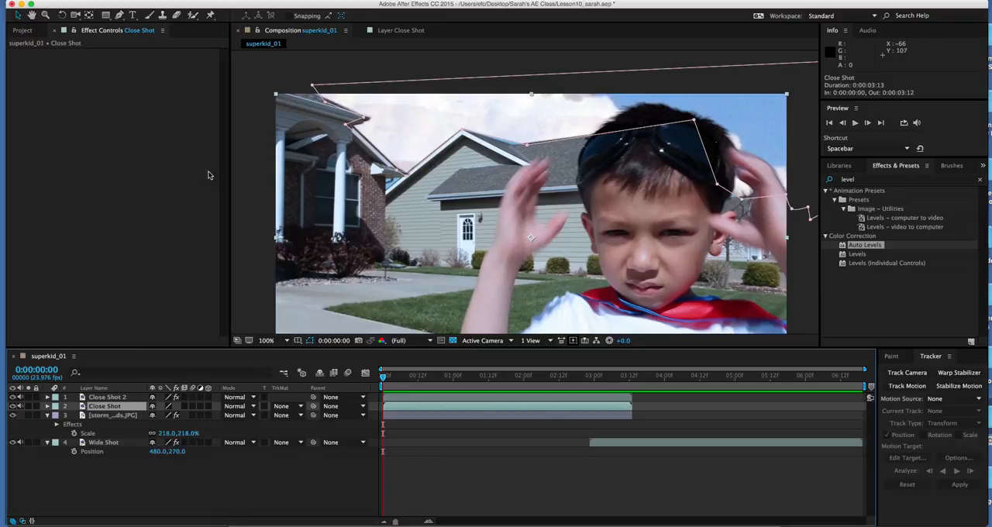
right_click(110, 413)
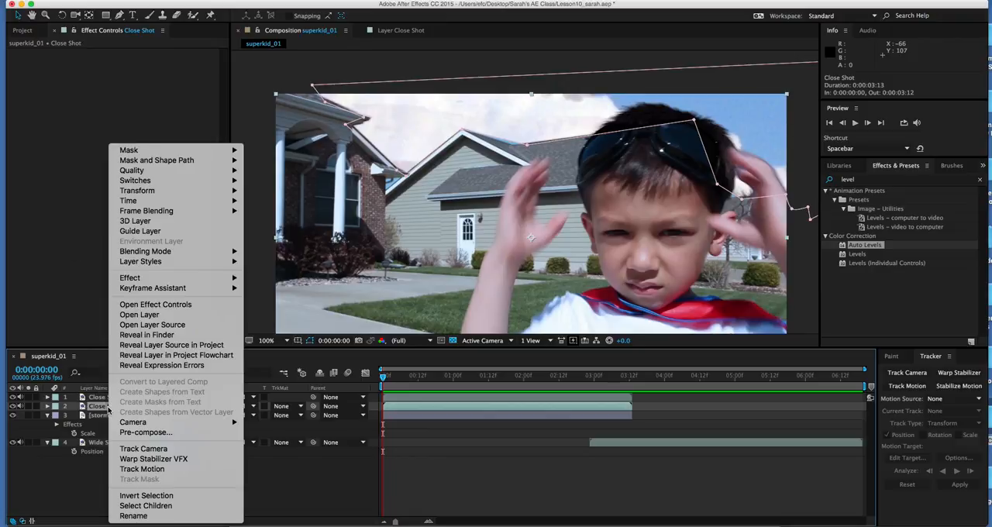
click(162, 470)
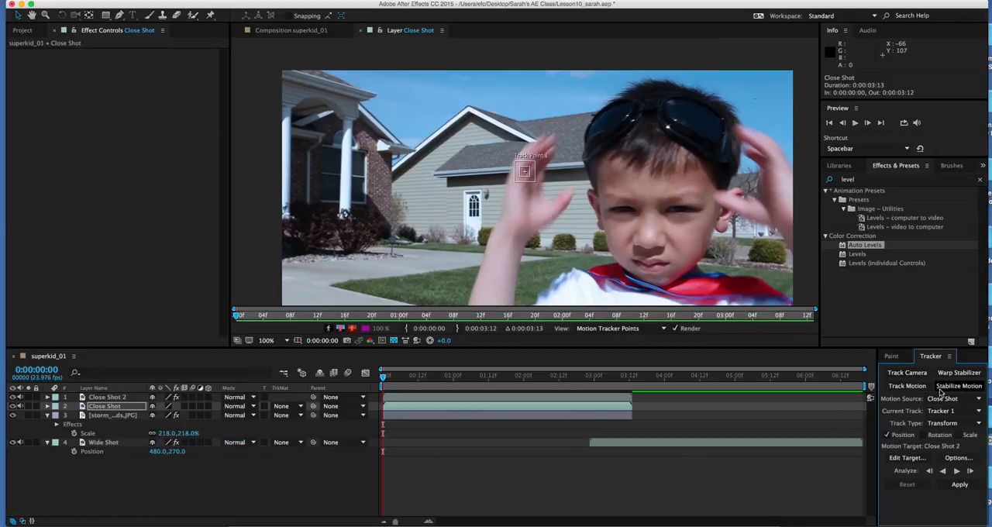
click(924, 435)
click(959, 435)
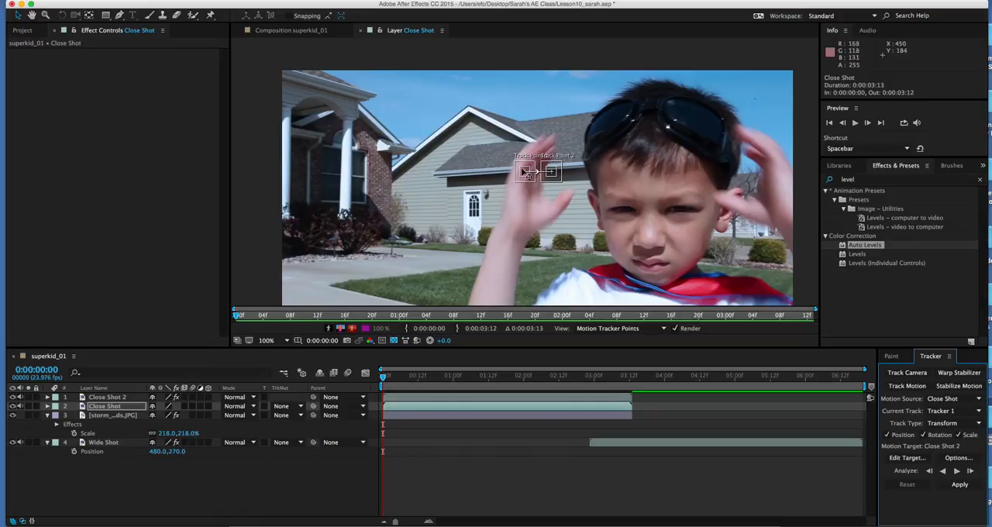
Step: Place Track Point 1 on the porch roof's upper corner and Track Point 2 on the peak of the grey house's roof
scroll(537, 189, down, 1)
scroll(537, 188, up, 3)
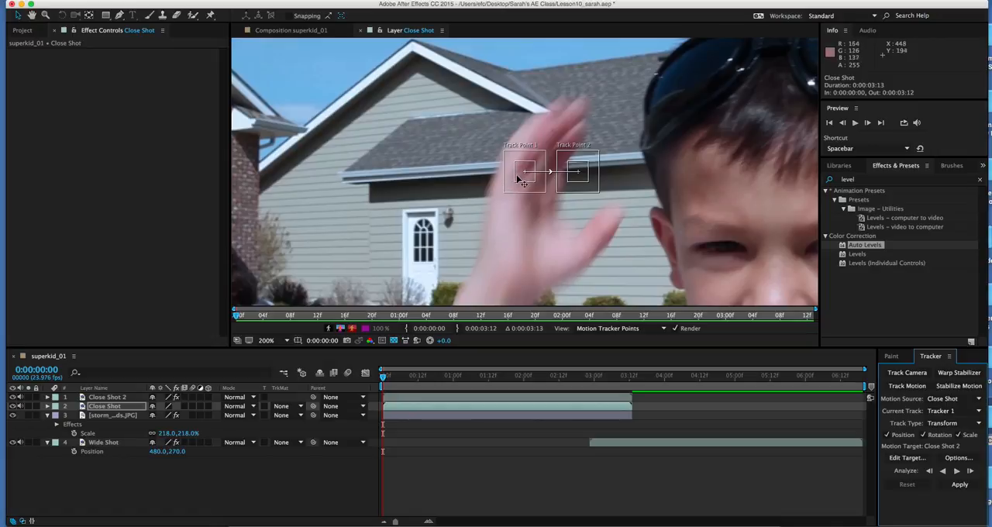
key(period)
key(comma)
key(comma)
drag(524, 175, 373, 94)
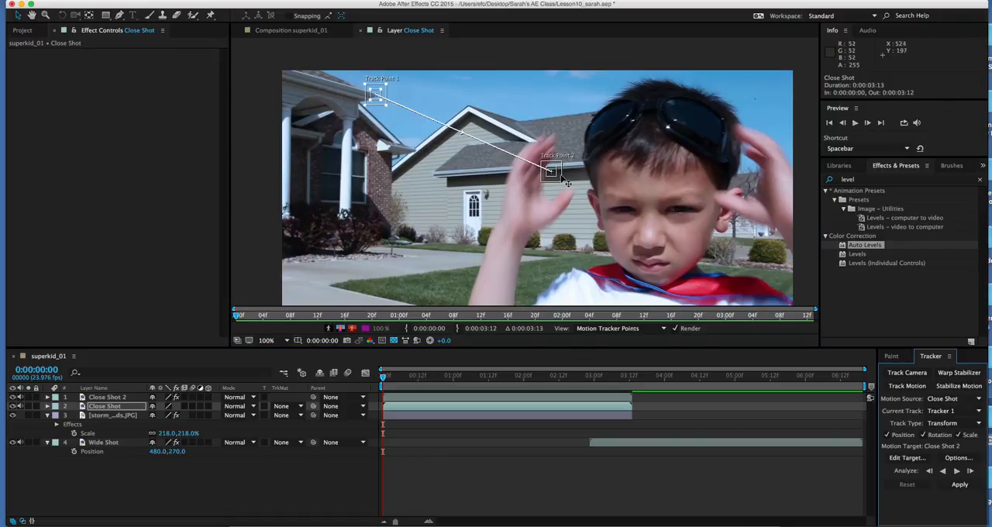
drag(552, 173, 474, 110)
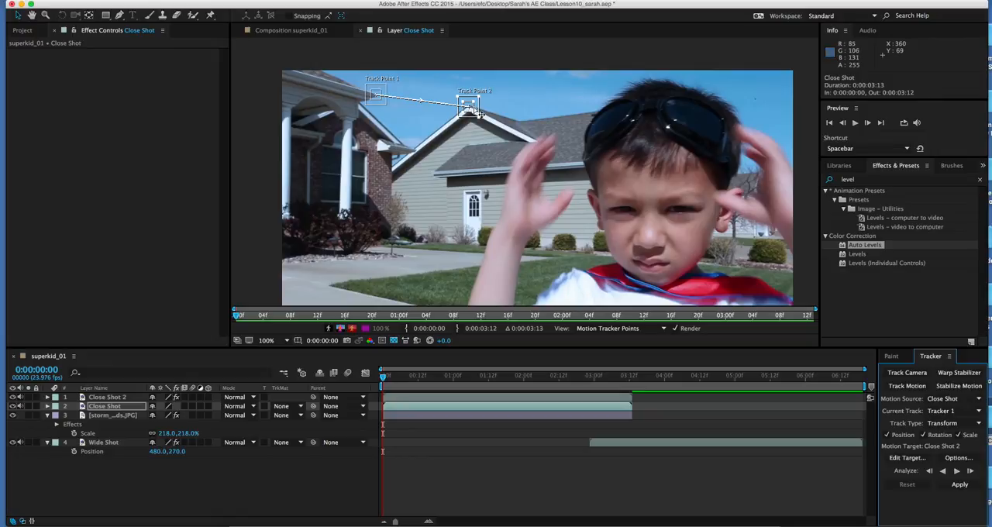
Step: Set the tracker's motion target to the storm_clouds.JPG layer
click(907, 458)
click(530, 254)
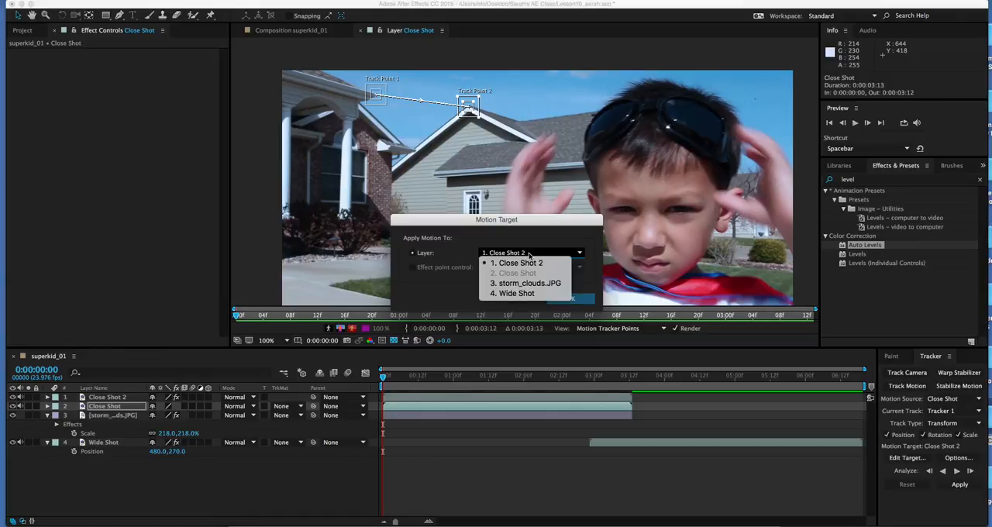
click(525, 285)
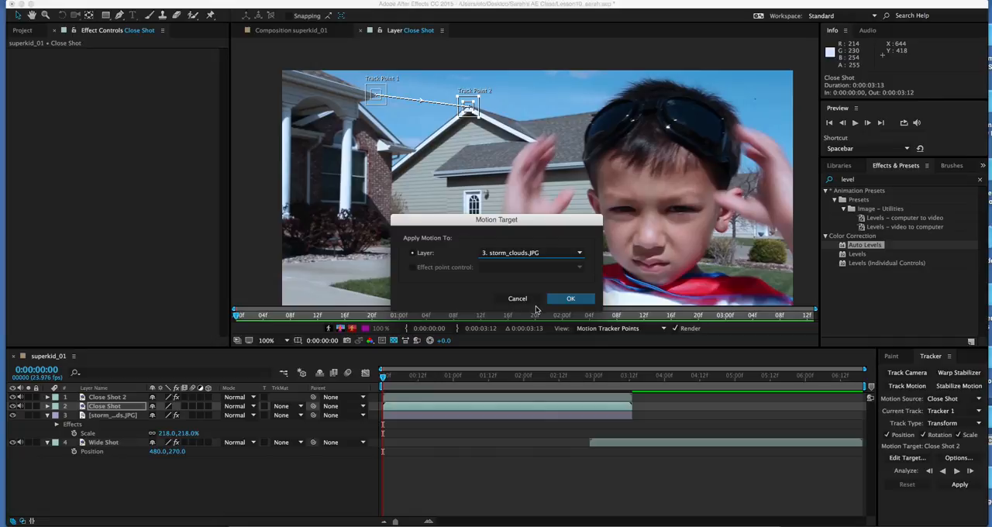
click(570, 300)
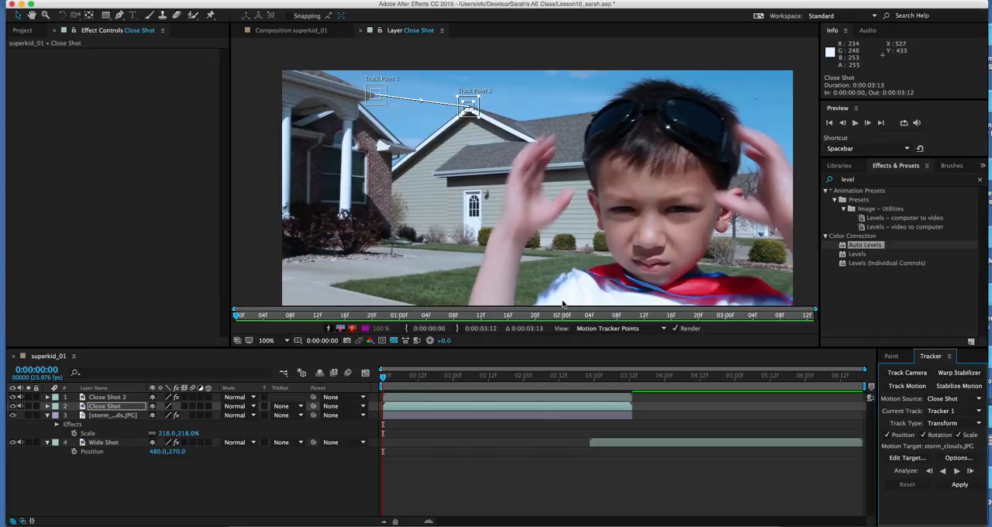
Step: Analyze the track forward, apply it to the target in X and Y, and collapse the Close Shot layer's properties
click(958, 471)
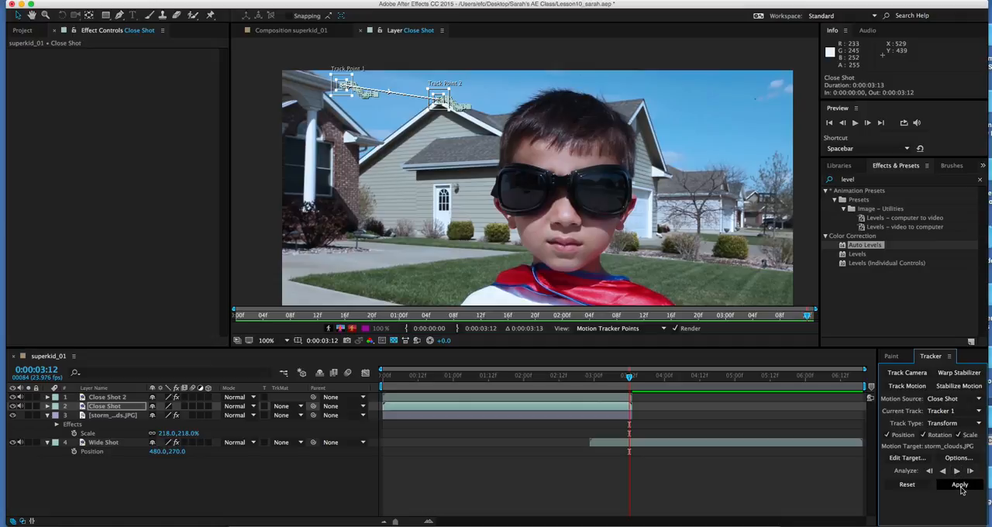
click(960, 485)
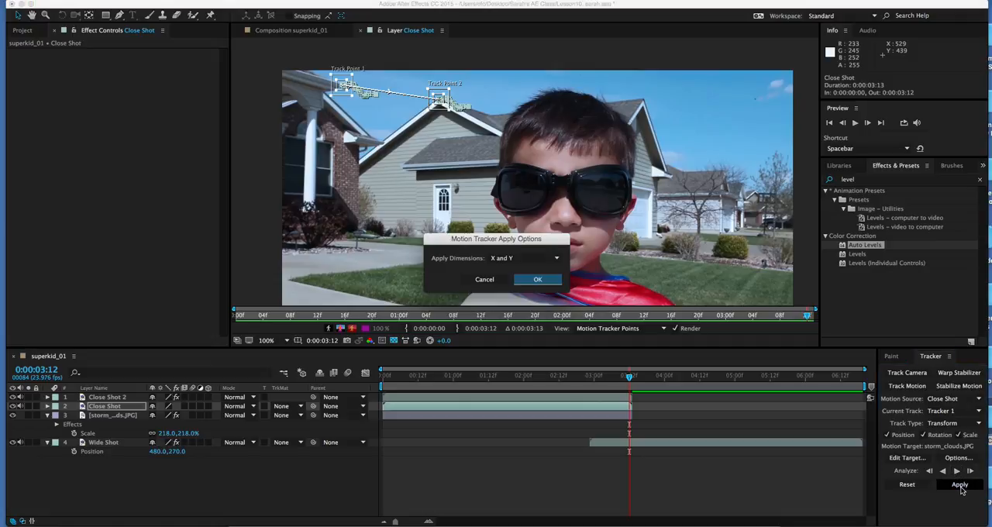
click(531, 257)
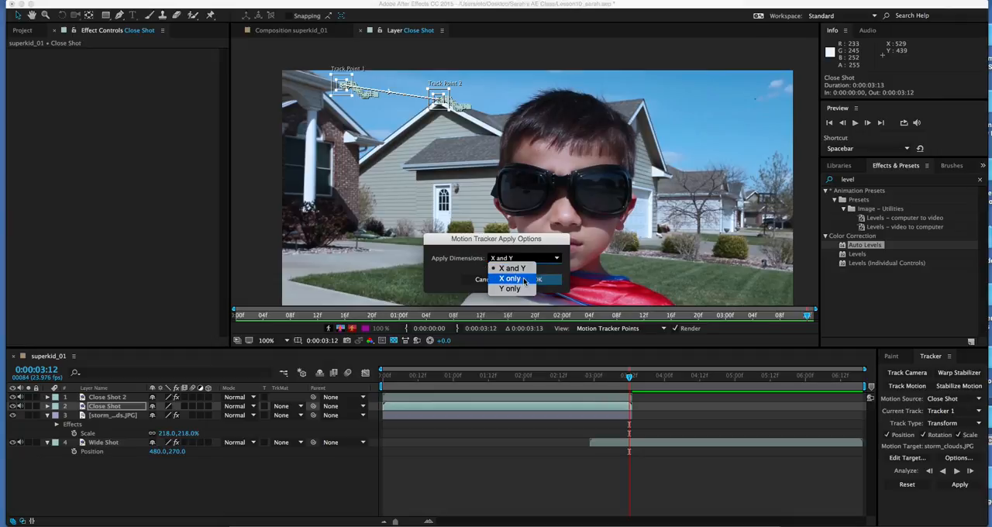
click(512, 268)
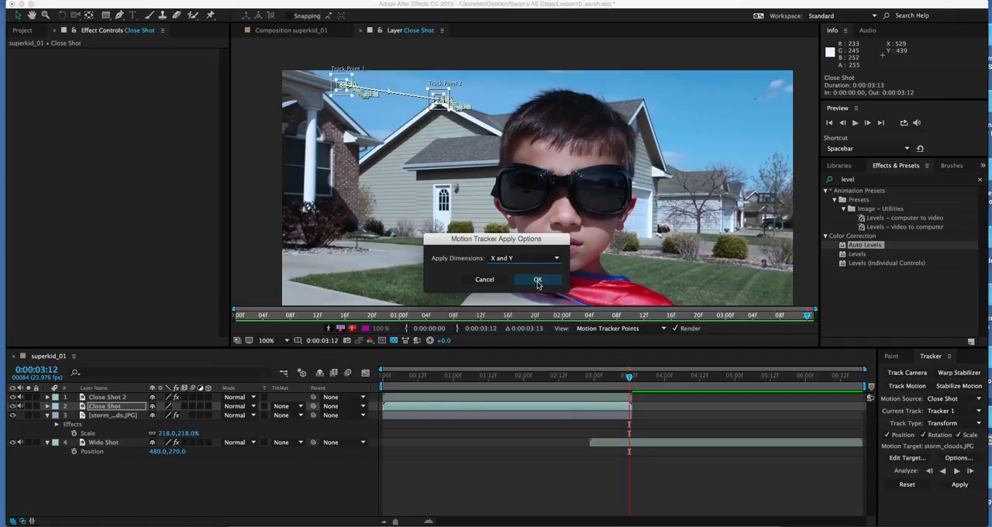
click(538, 280)
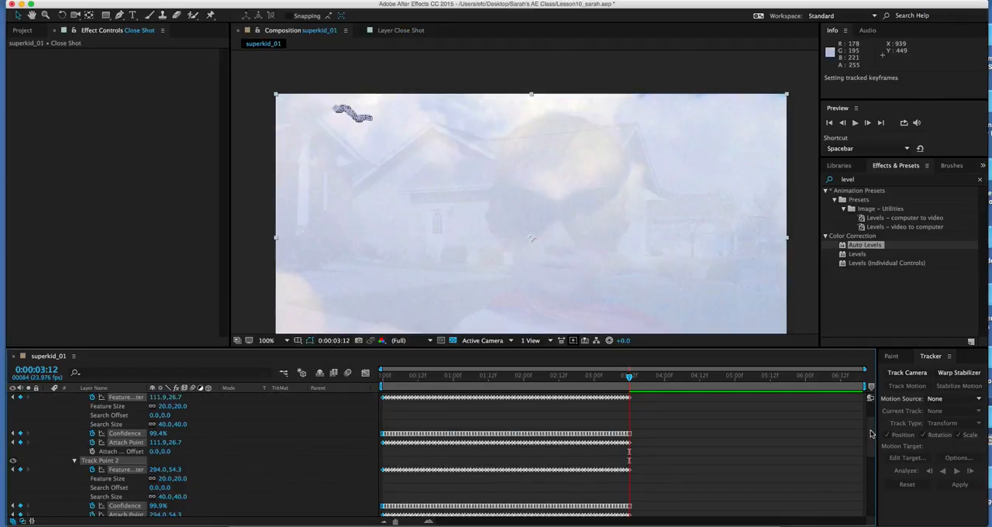
scroll(702, 418, up, 3)
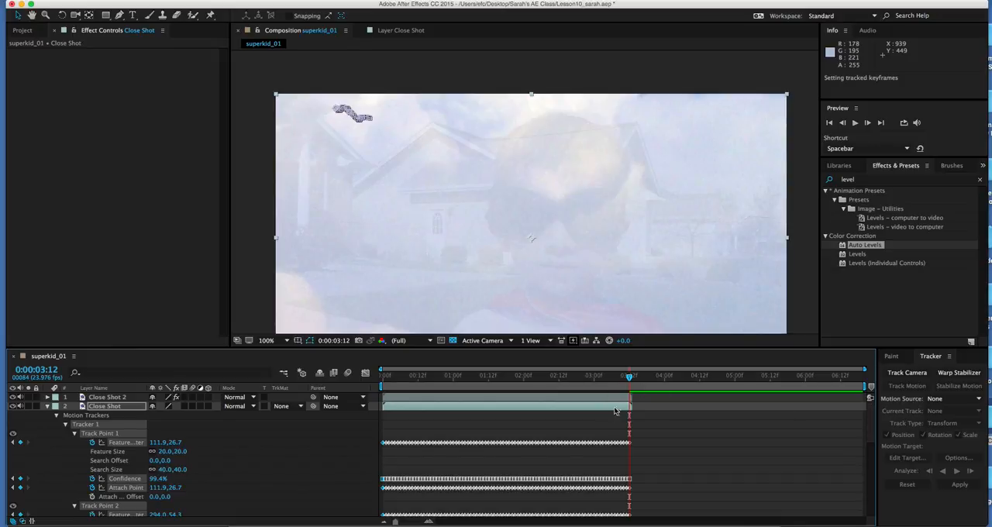
click(48, 406)
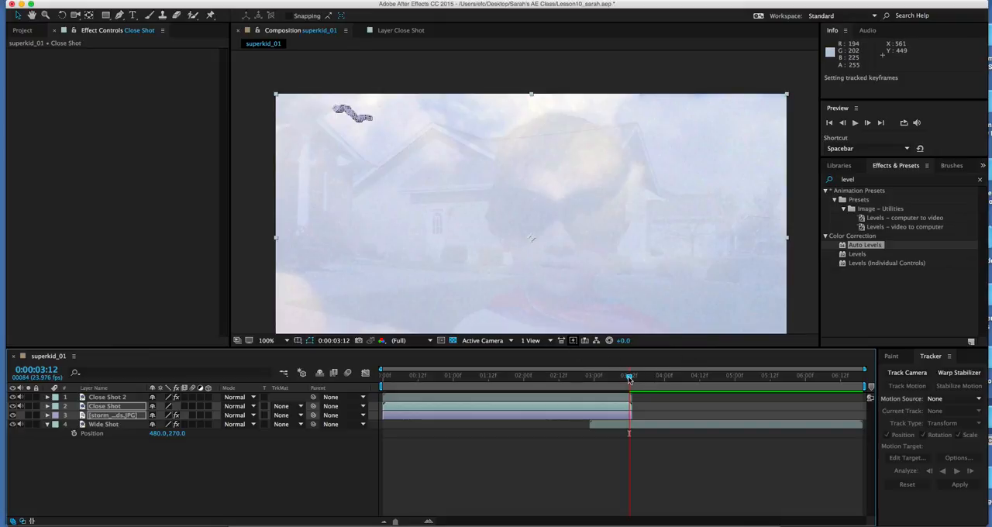
Step: Preview the composition with the tracked sky and return to the beginning of the timeline
key(space)
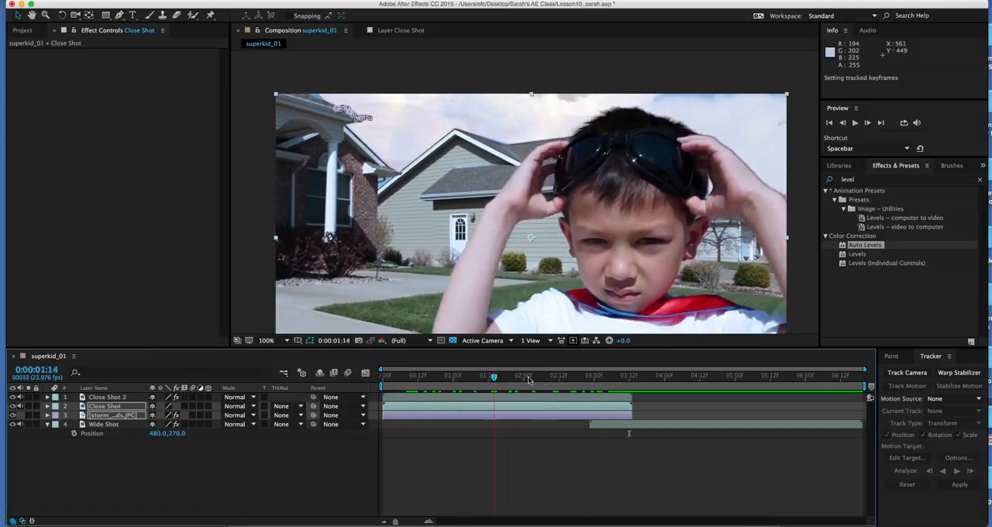
key(space)
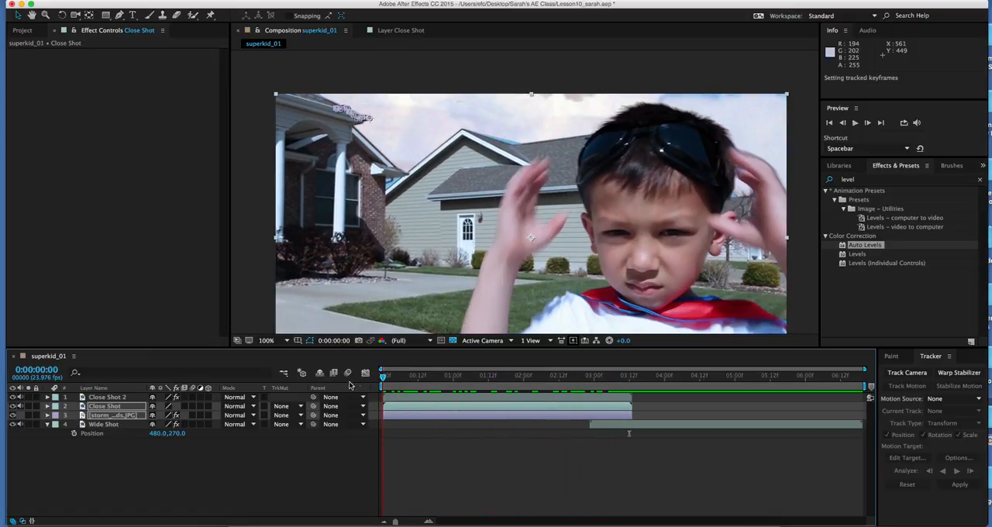
key(space)
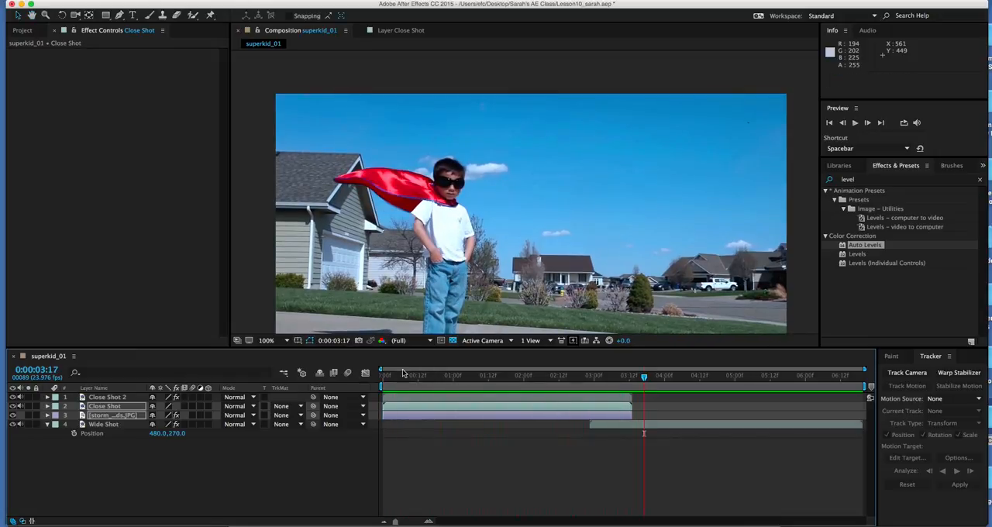
click(387, 378)
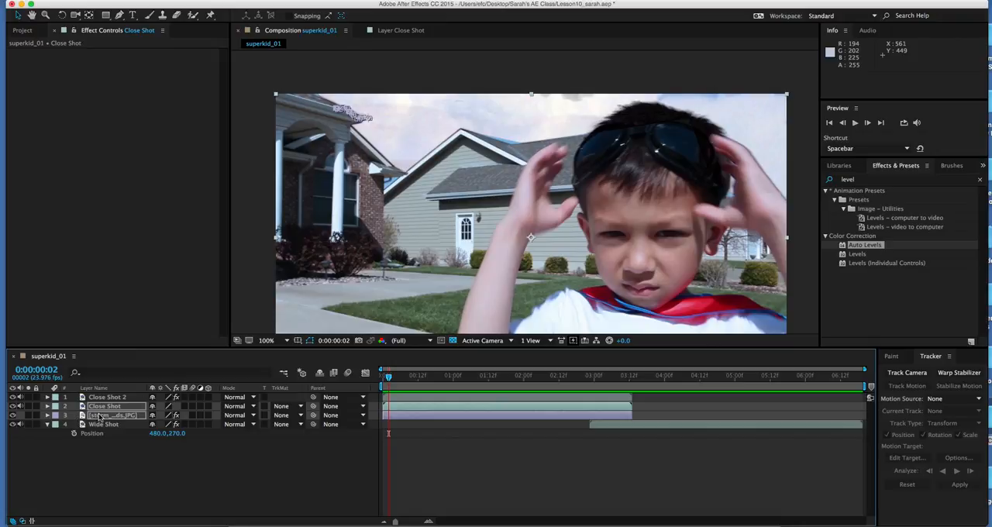
Step: Set the storm_clouds.JPG layer's Anchor Point to 313, 601
click(137, 468)
click(126, 421)
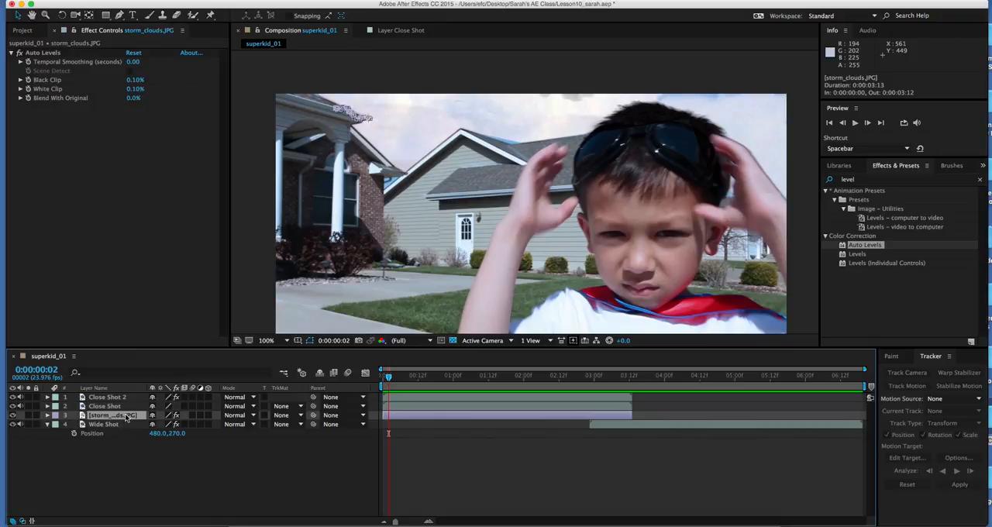
key(a)
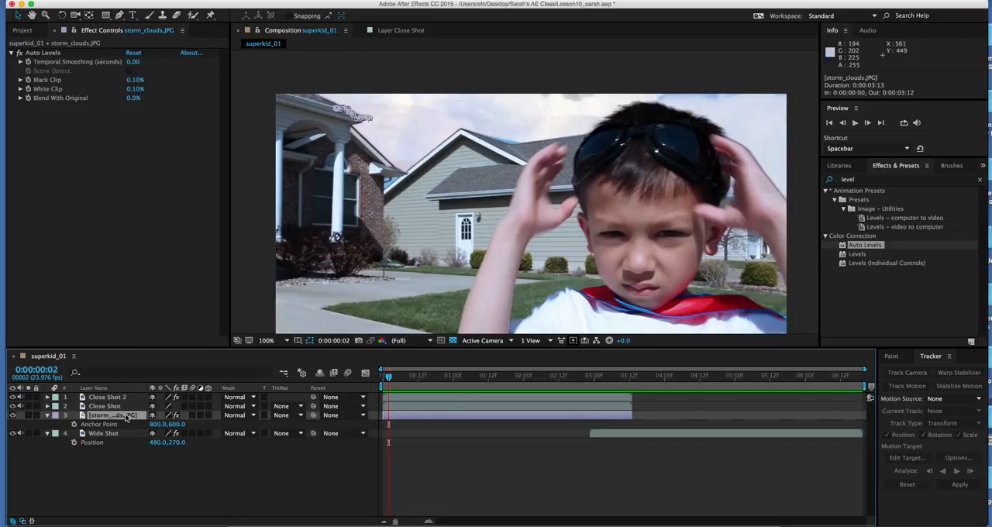
click(156, 425)
text(313)
key(Tab)
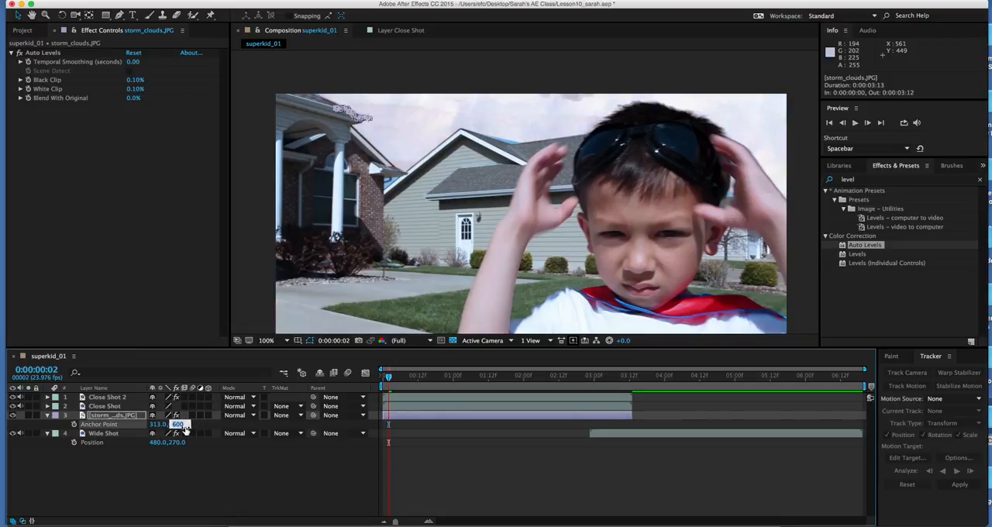
text(601)
key(Return)
Step: Play the composition from the start to check the repositioned clouds behind the boy
drag(390, 377, 403, 378)
key(space)
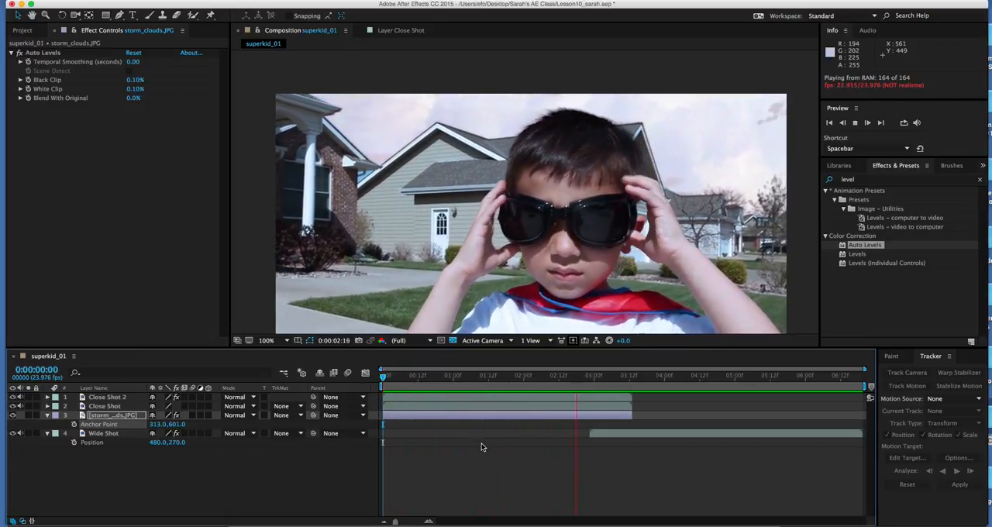
key(space)
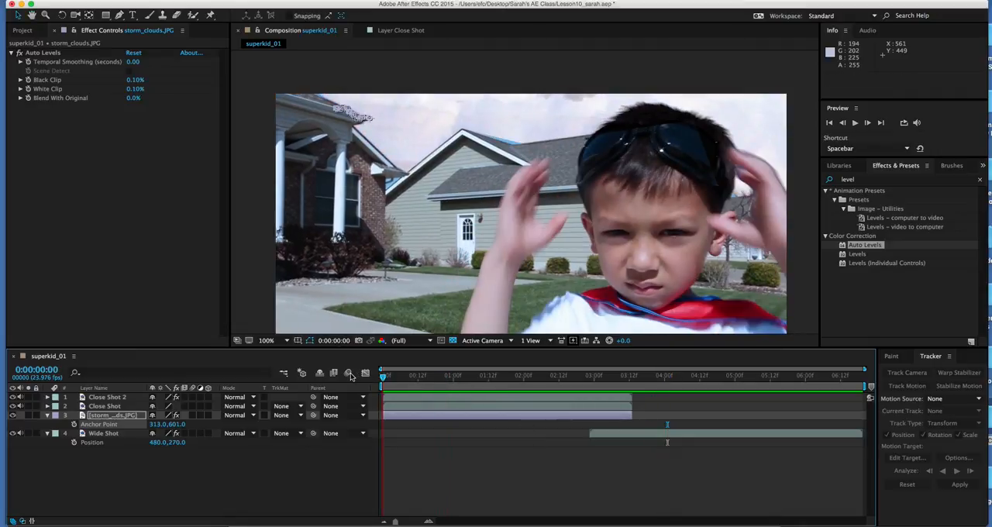
key(Return)
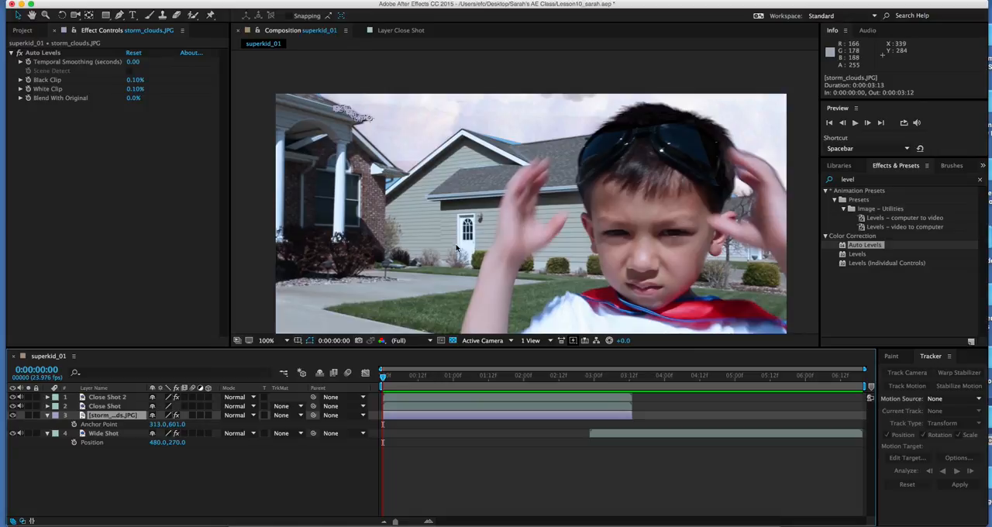
Step: Go to 0:00:02:23, where the Wide Shot begins, and hide the Close Shot and Close Shot 2 layers
click(597, 378)
drag(597, 378, 592, 379)
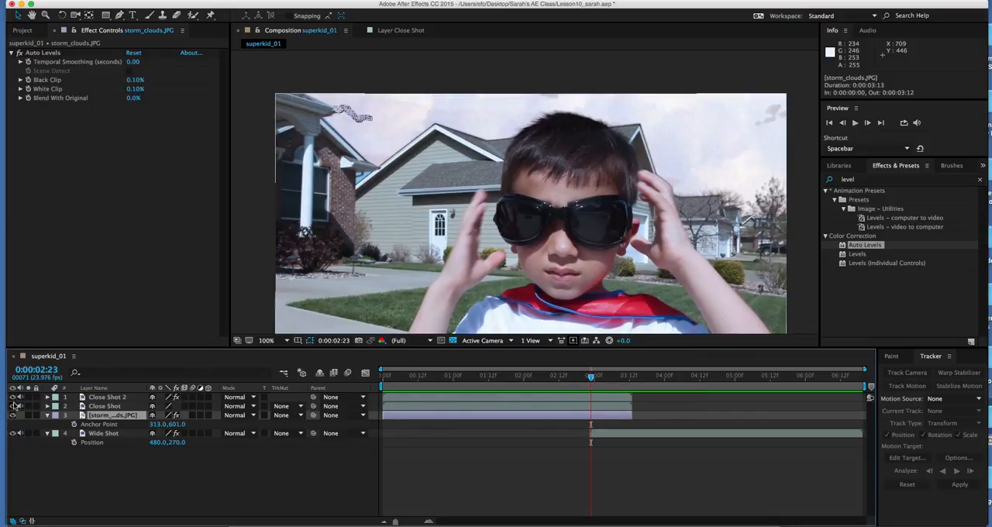
drag(13, 405, 13, 397)
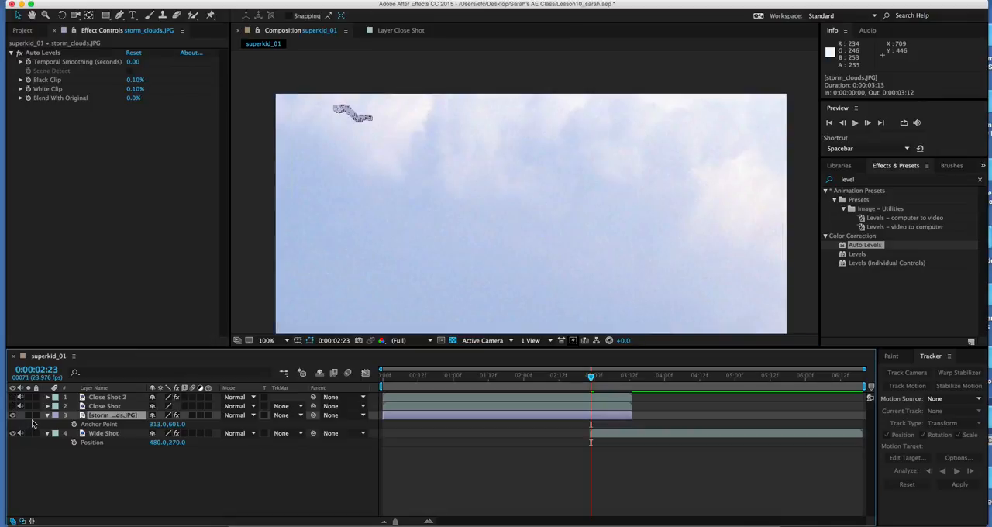
Step: Hide the storm_clouds.JPG layer so the Wide Shot footage can be masked
click(13, 415)
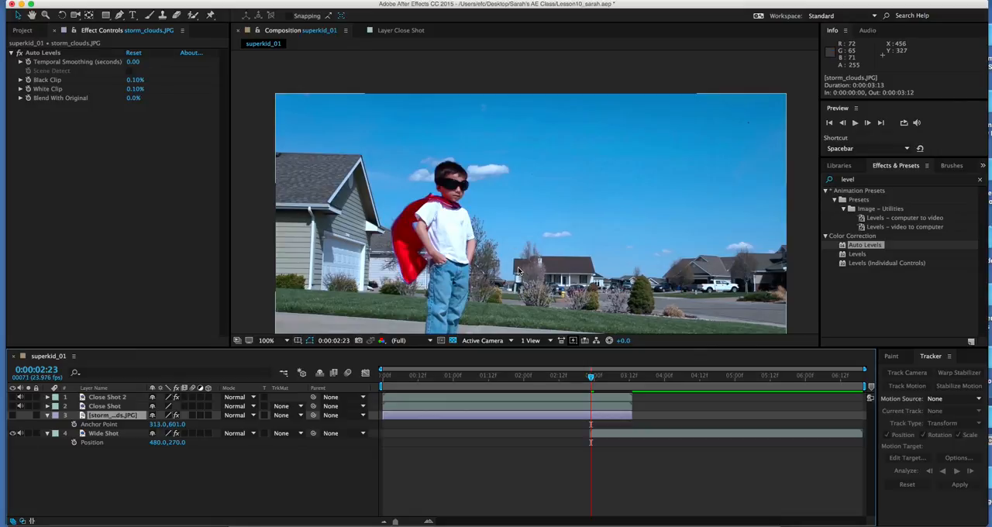
scroll(512, 237, down, 3)
key(v)
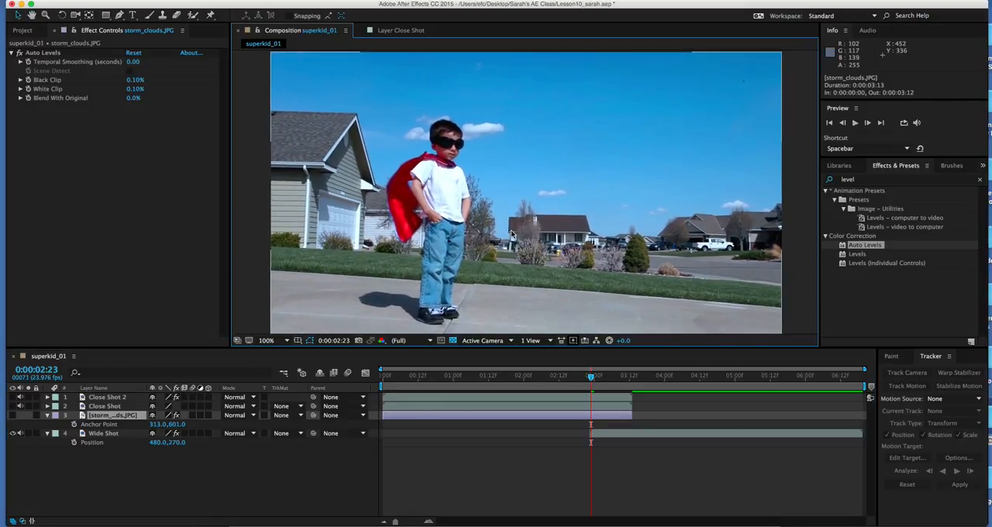
Step: Start a Pen mask on the Wide Shot layer, tracing the garage roof from just outside the frame down to its eave
click(103, 434)
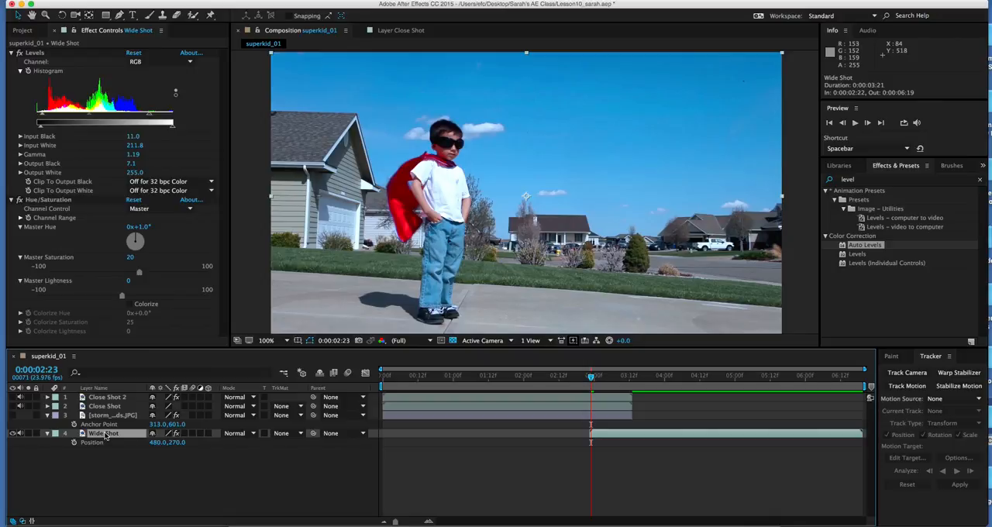
click(119, 14)
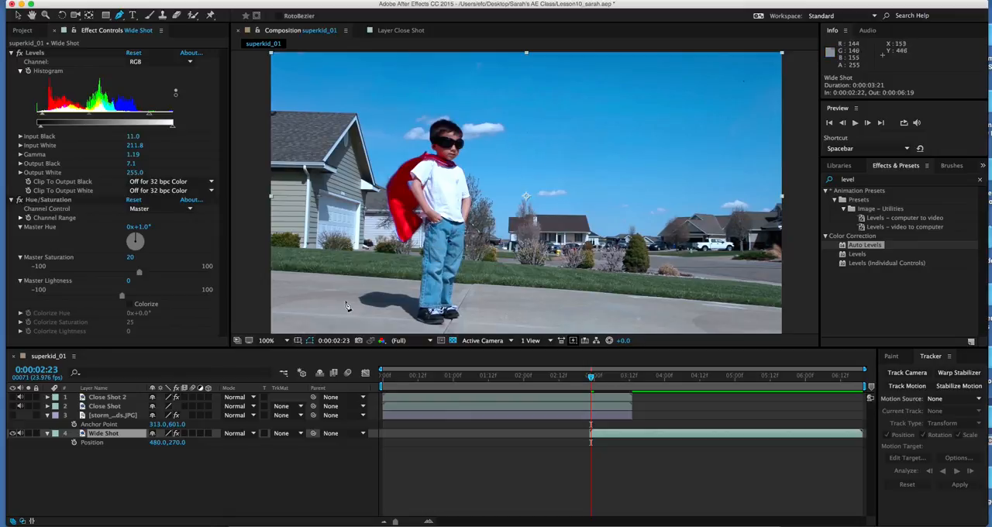
click(286, 341)
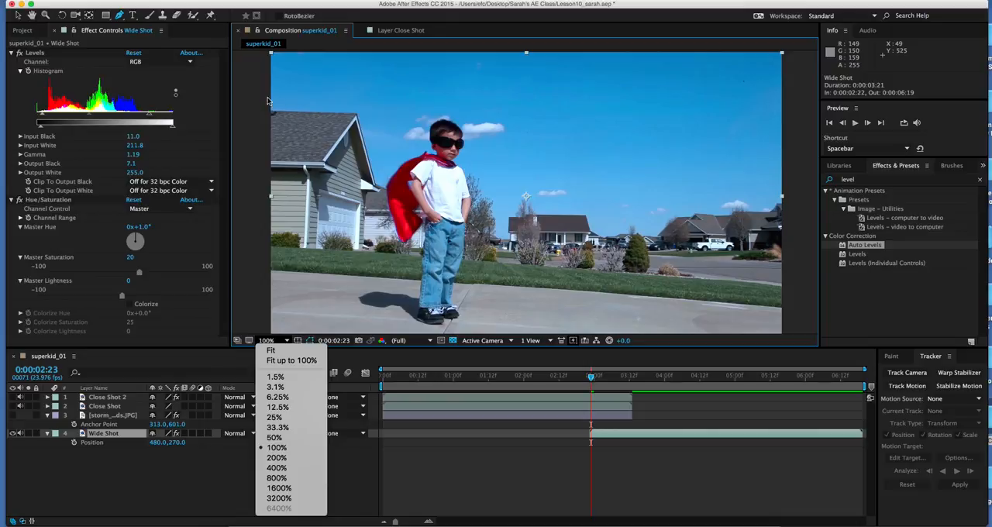
click(239, 198)
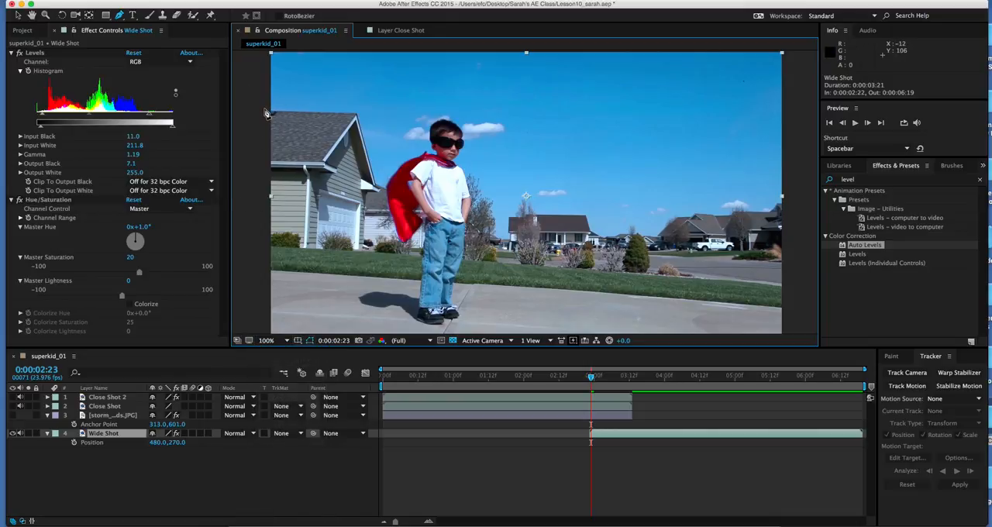
click(264, 108)
click(356, 117)
click(382, 194)
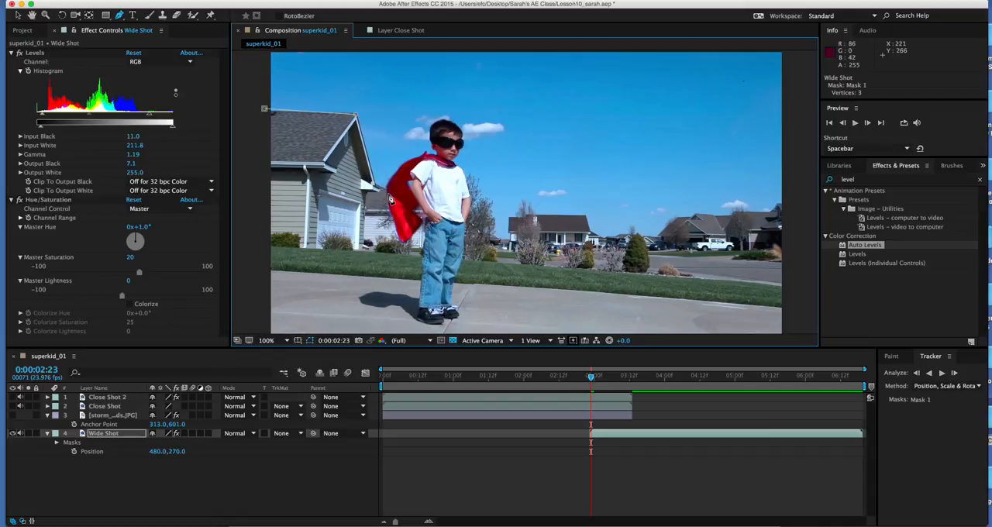
Step: Continue the mask across the boy's body and down along the tree behind him to the middle house
click(470, 220)
click(487, 228)
click(499, 237)
click(507, 239)
click(510, 238)
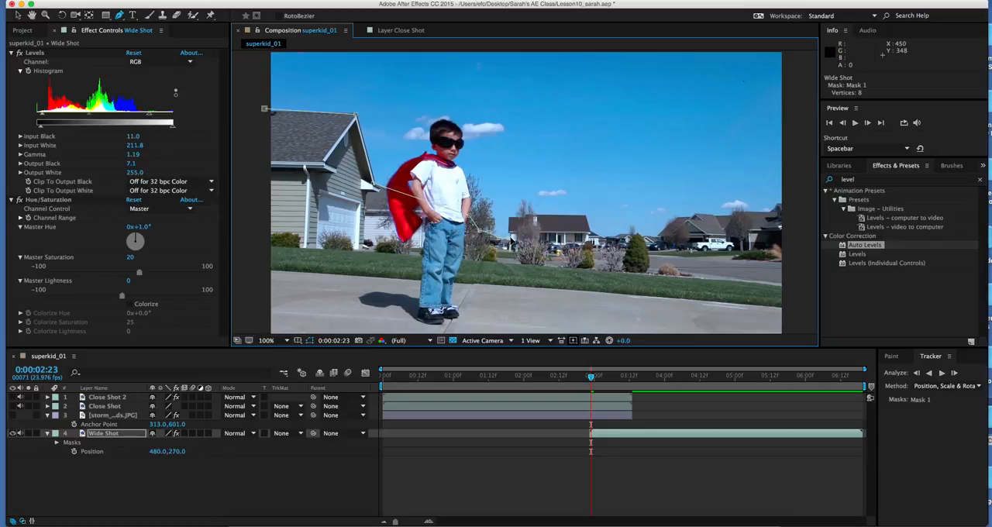
Step: Trace the mask over the middle house's roof and along the low skyline towards the distant houses
click(511, 220)
click(533, 221)
click(587, 222)
click(597, 237)
click(606, 243)
click(623, 239)
click(653, 241)
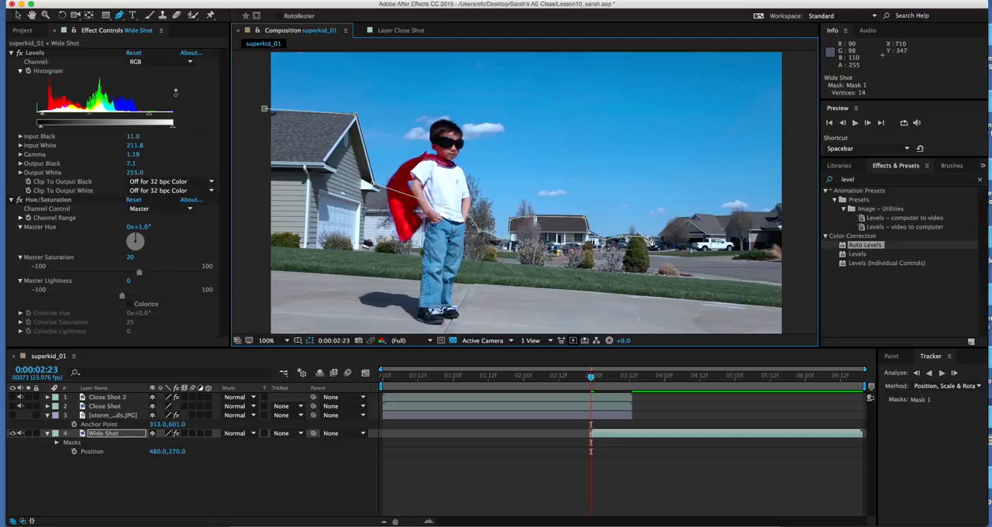
Step: Trace the mask along the distant houses' rooflines to the far edge of the frame
click(663, 240)
click(667, 232)
click(679, 219)
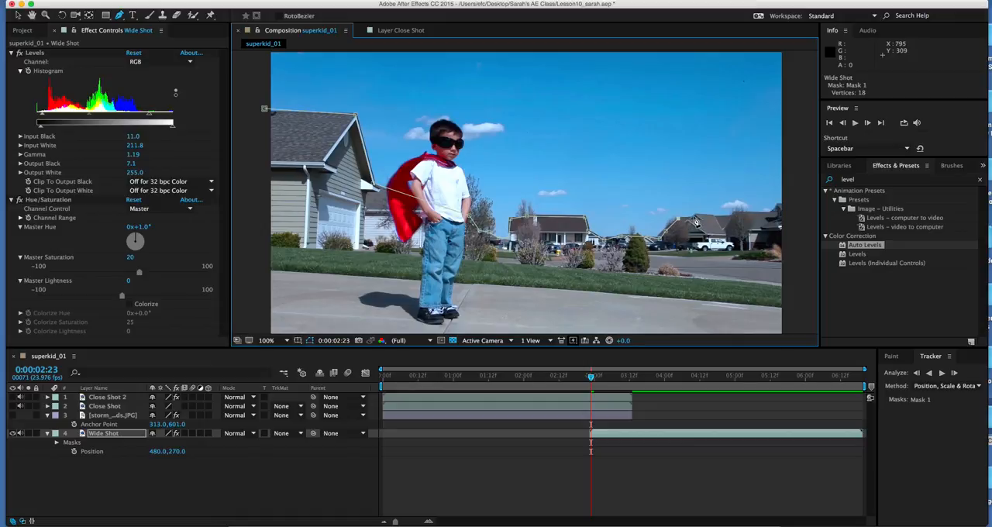
click(694, 223)
click(711, 221)
click(735, 222)
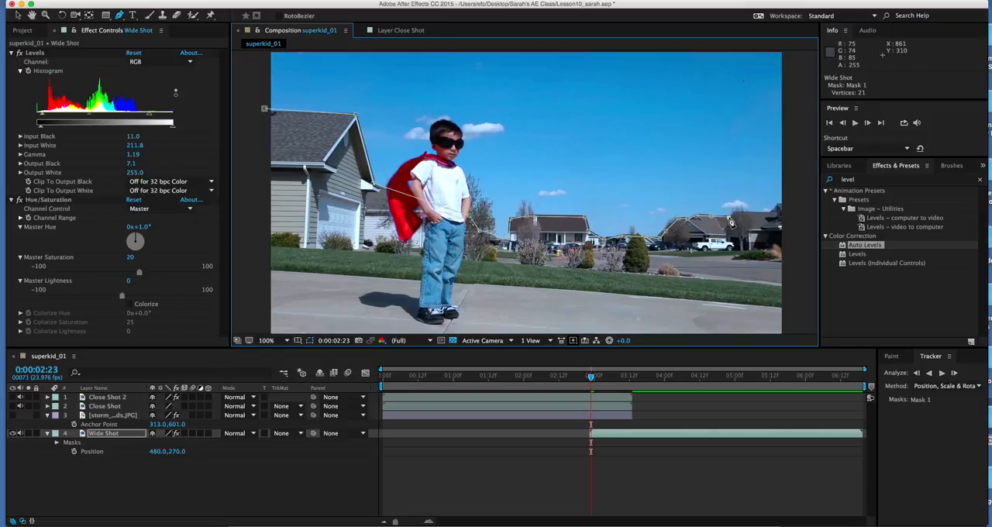
click(750, 218)
click(781, 217)
click(775, 218)
click(782, 209)
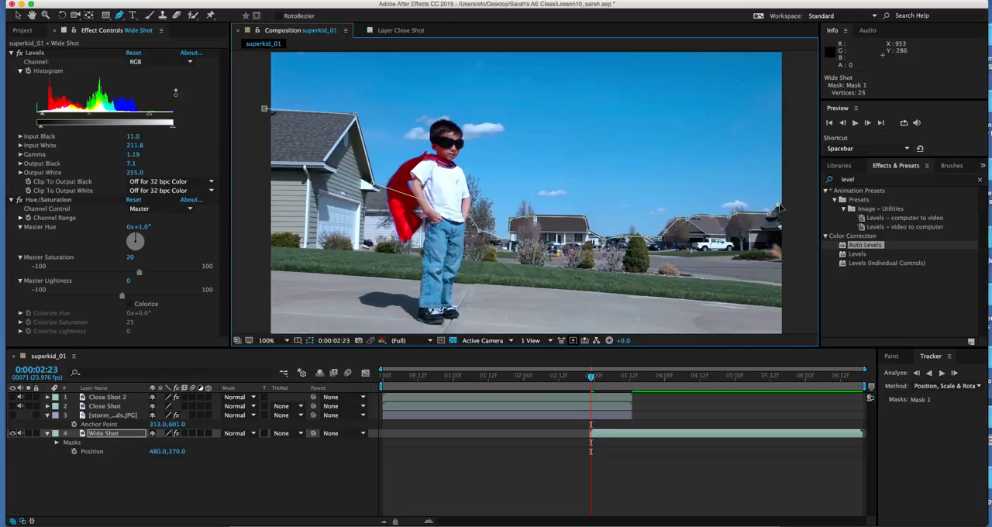
Step: Close the mask around the outside of the frame beneath the driveway, ending at its starting vertex by the garage
key(h)
drag(704, 285, 717, 249)
key(g)
click(803, 311)
click(271, 306)
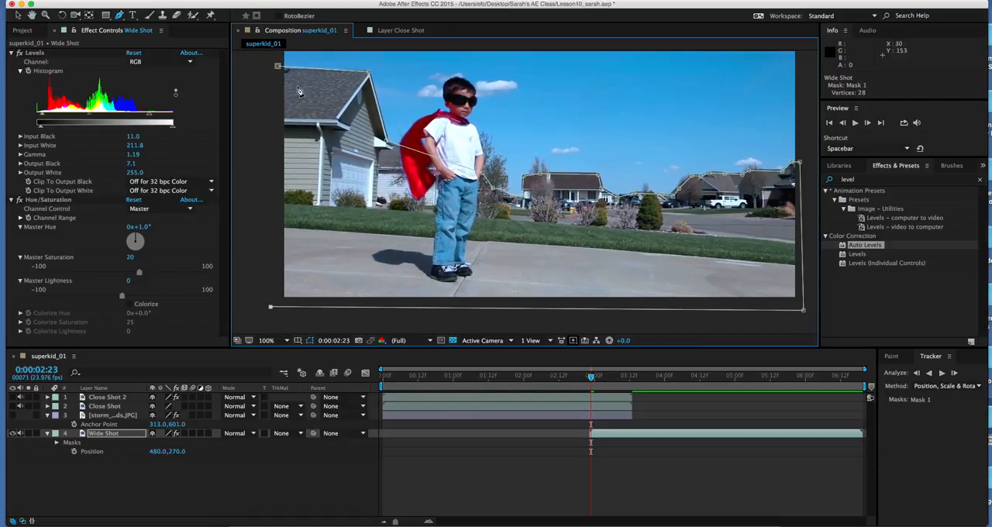
click(277, 67)
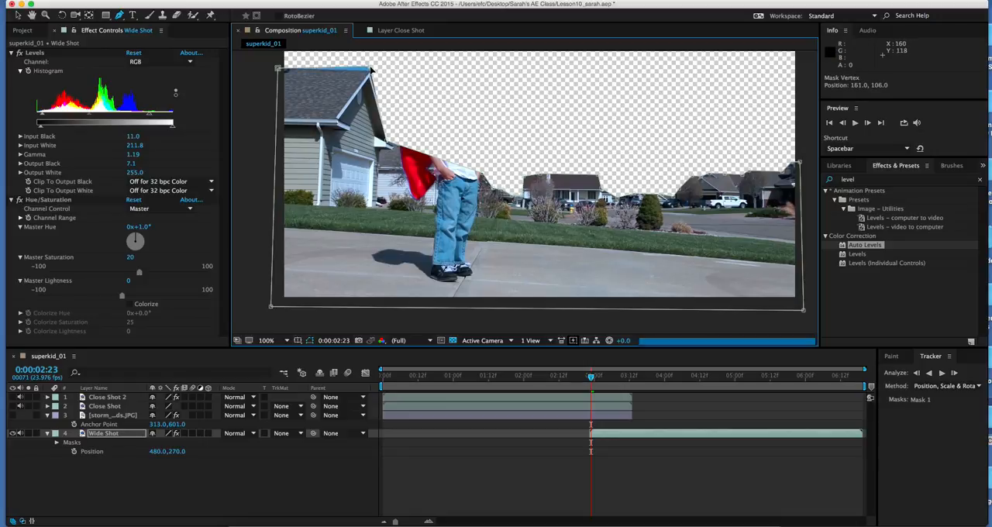
Step: Fine-tune the mask vertices at the garage eave, beside the boy and along the distant skyline
drag(386, 141, 388, 143)
mouse_move(481, 173)
mouse_down()
mouse_move(490, 166)
mouse_move(477, 171)
mouse_up()
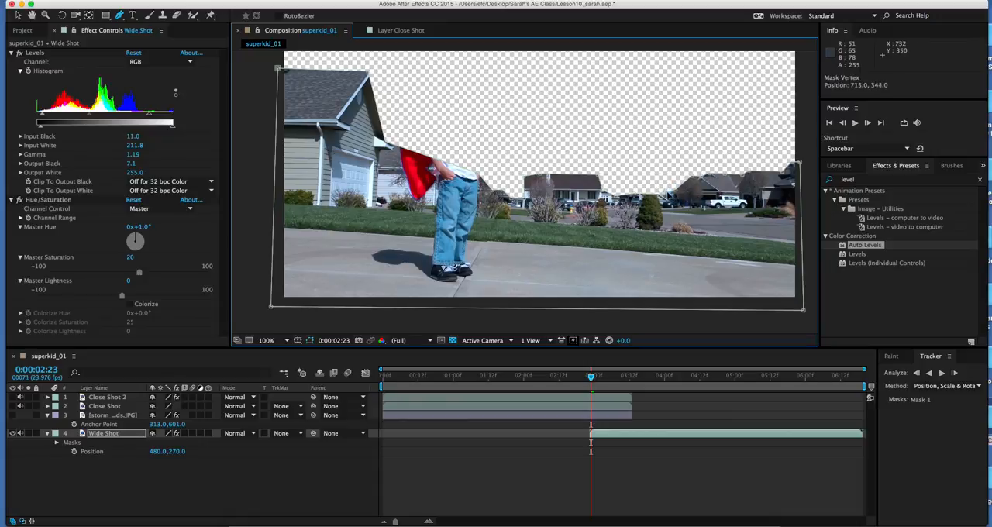
drag(674, 197, 674, 196)
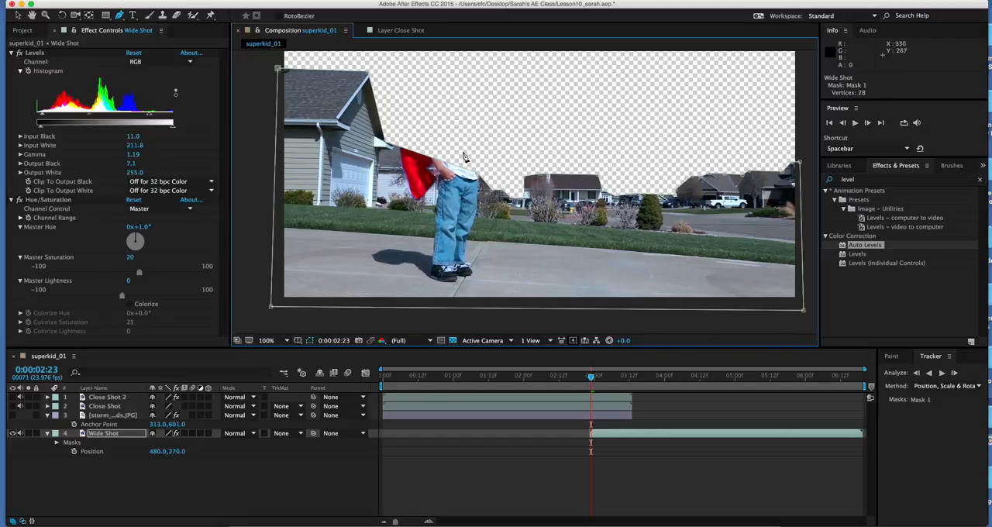
Step: Duplicate the Wide Shot layer and set Mask Expansion to 1 pixel on the original layer's Mask 1
click(107, 436)
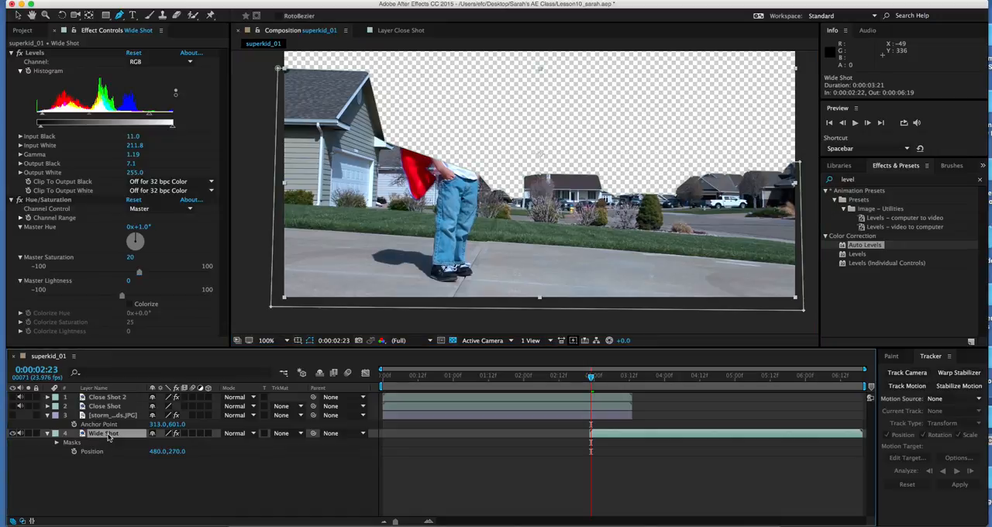
key(super+d)
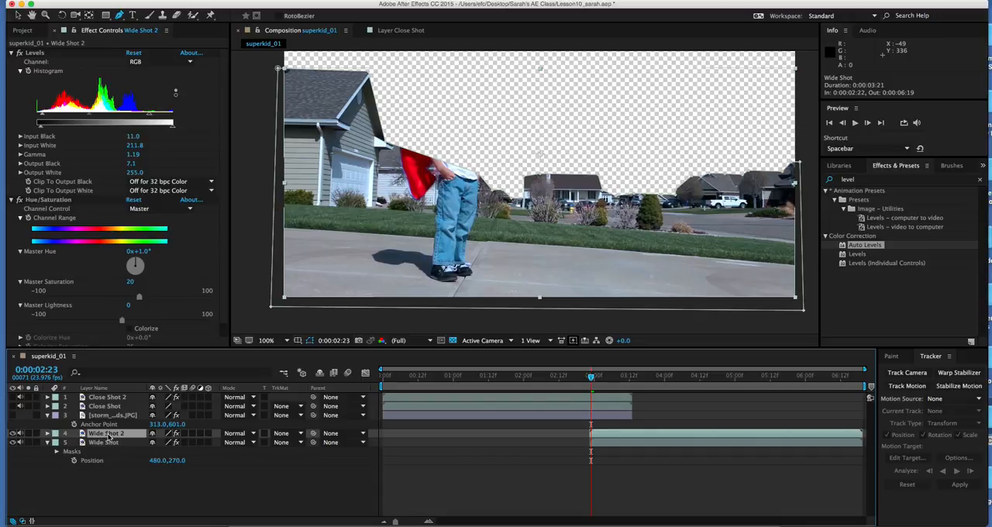
click(103, 442)
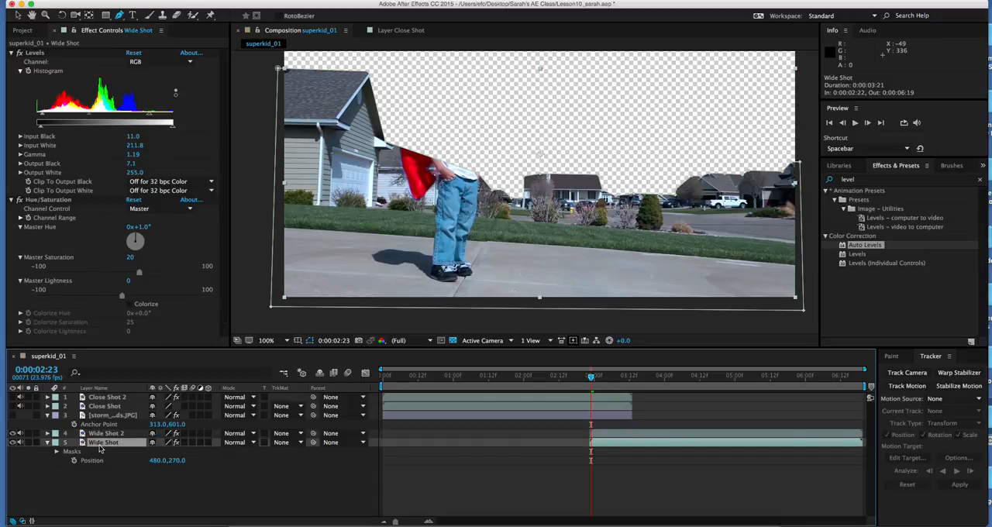
click(57, 452)
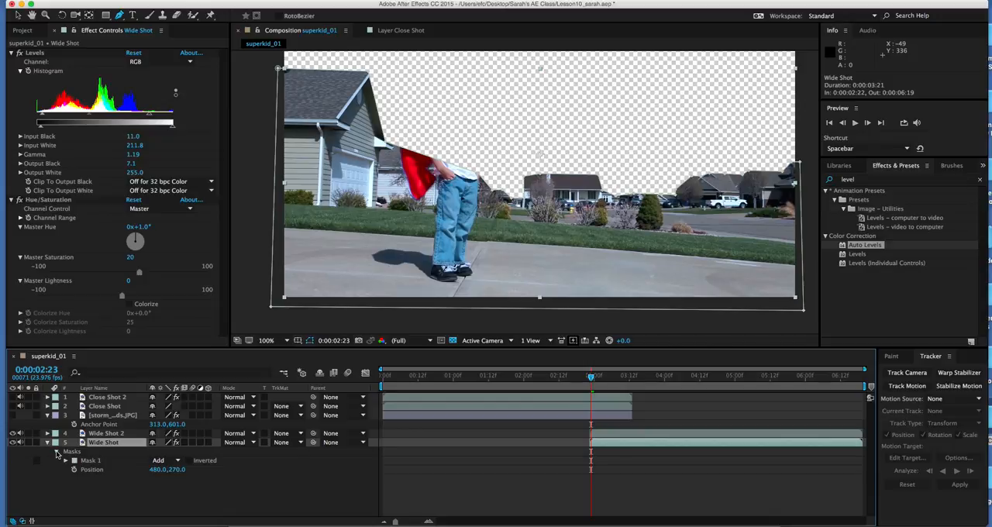
click(66, 462)
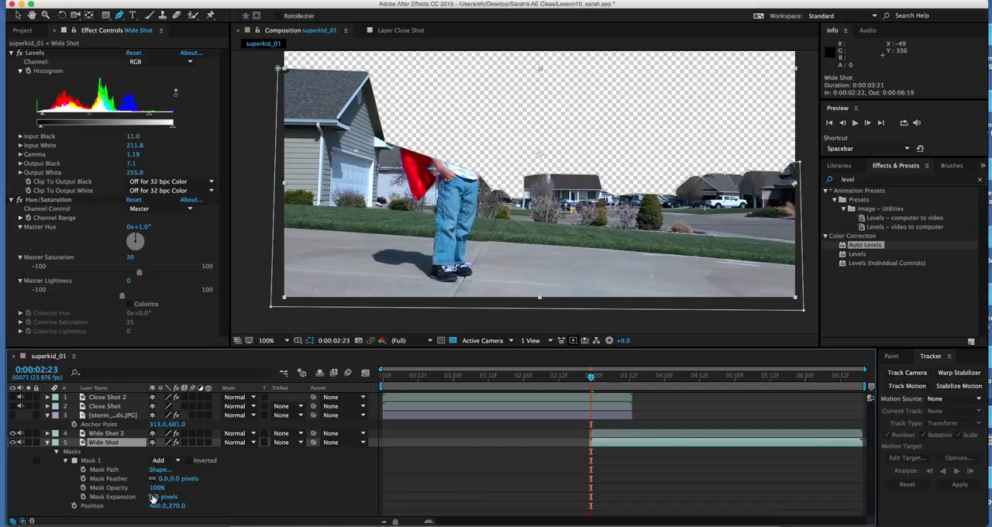
click(153, 497)
text(1)
key(Return)
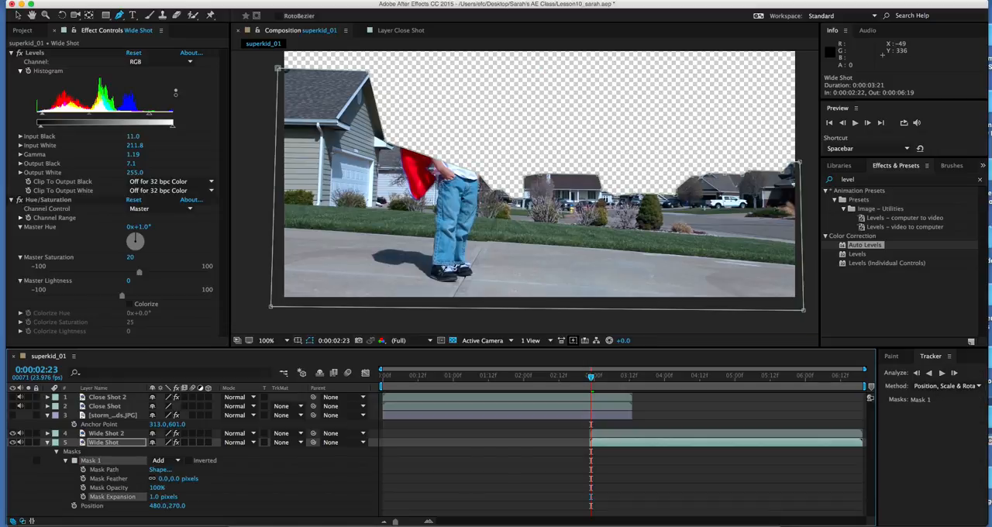
Step: Invert Mask 1 on the Wide Shot 2 layer so that layer shows only the sky area
click(114, 434)
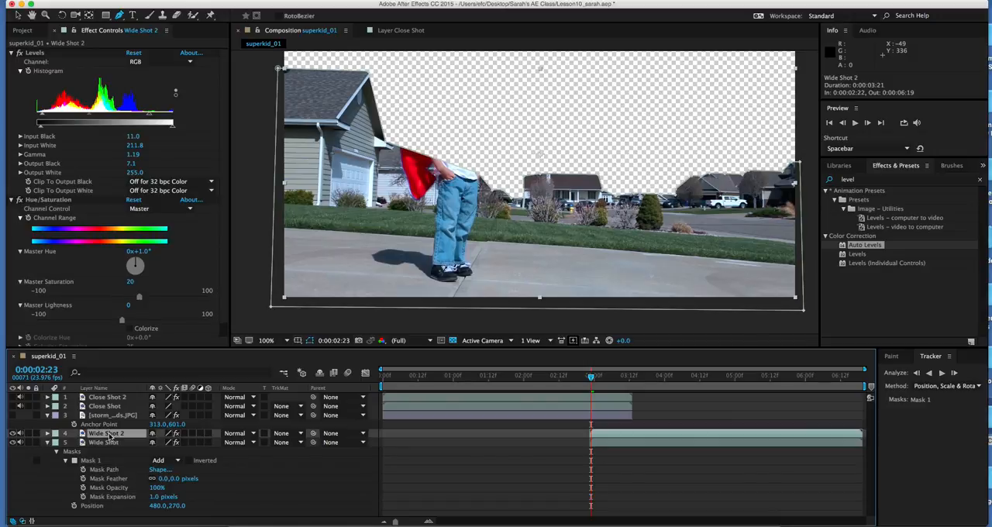
click(48, 435)
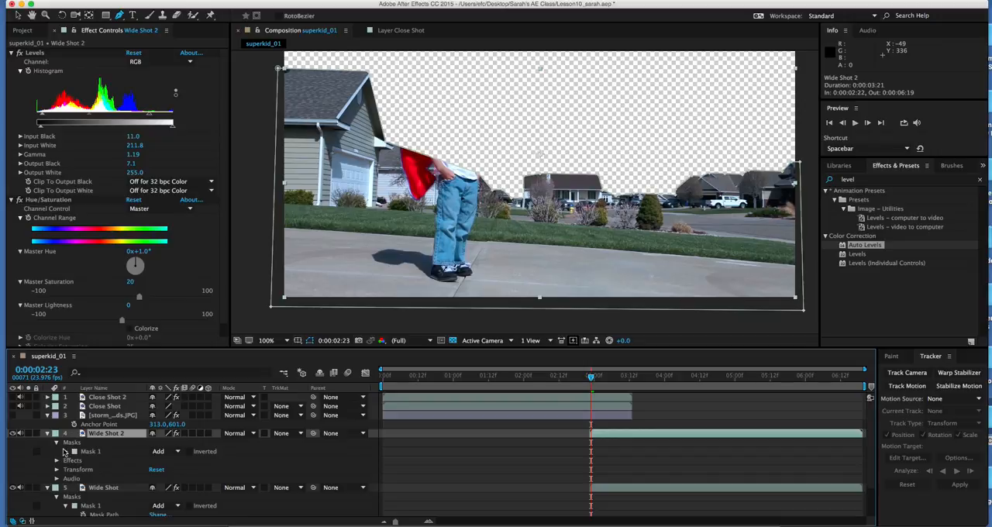
click(65, 452)
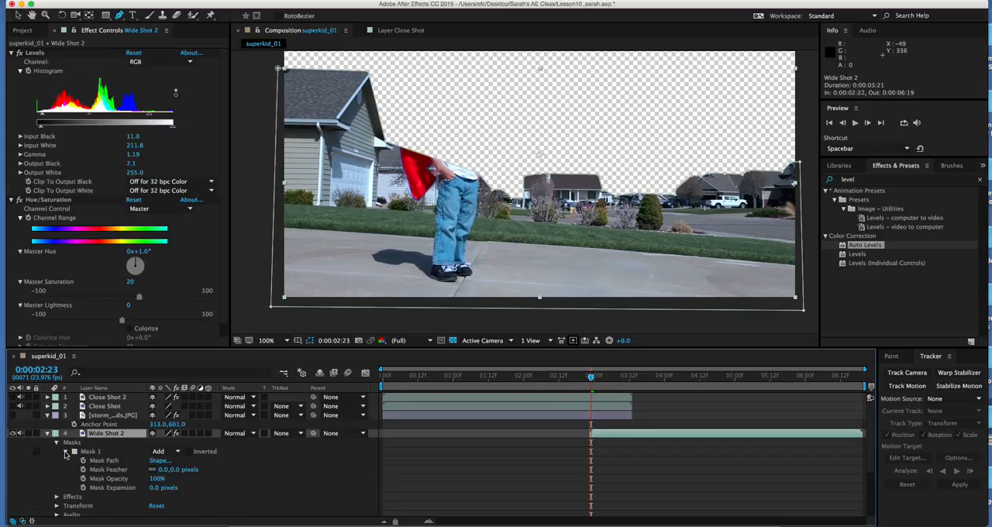
click(190, 453)
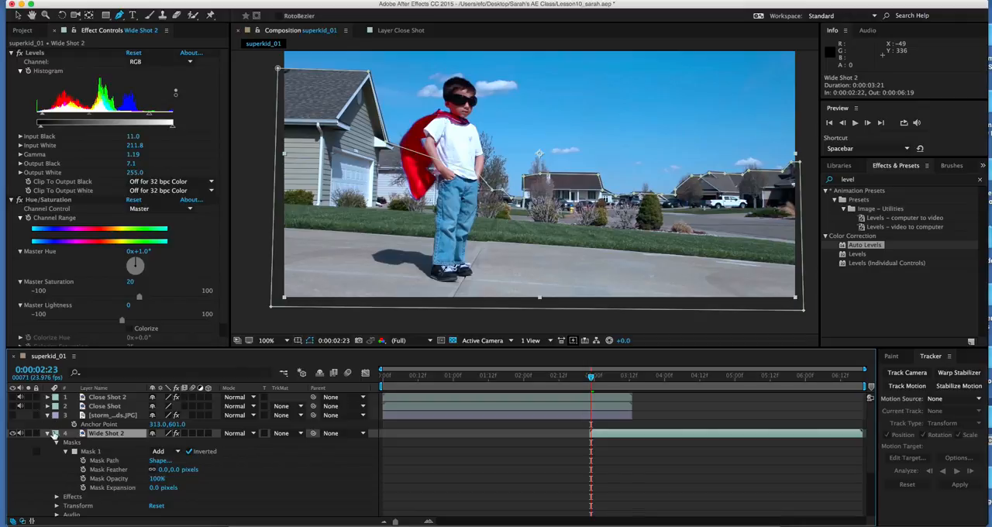
click(48, 435)
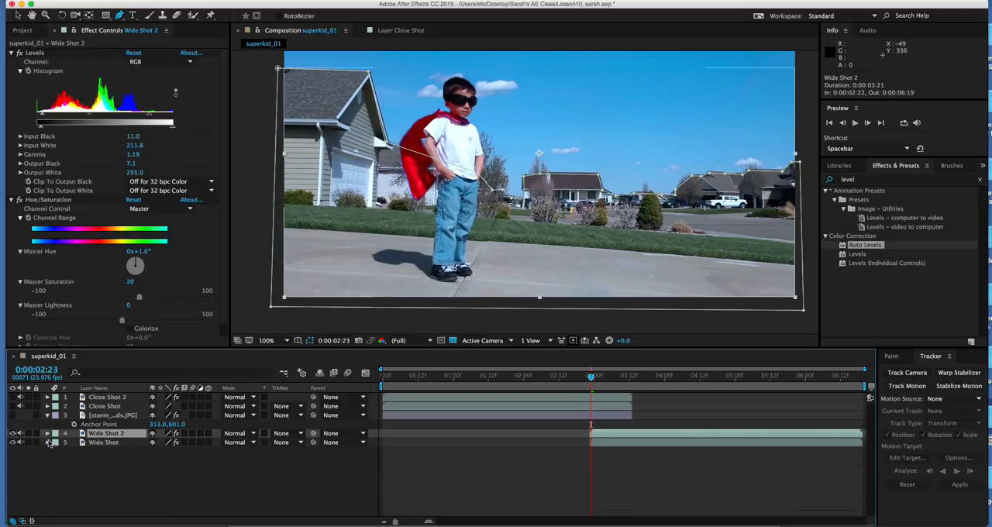
Step: Toggle the visibility of Wide Shot 2 and Wide Shot in turn to compare the sky and foreground portions
click(14, 434)
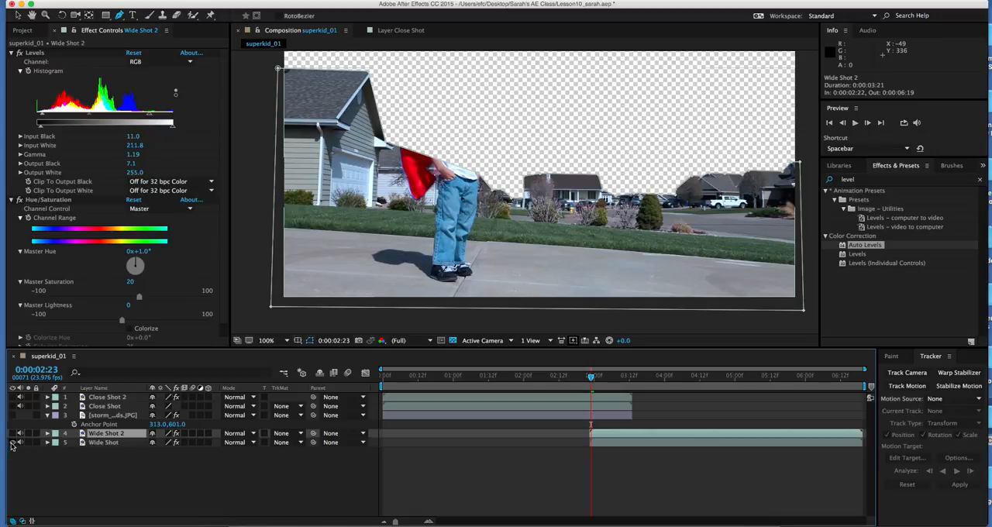
click(14, 435)
click(14, 443)
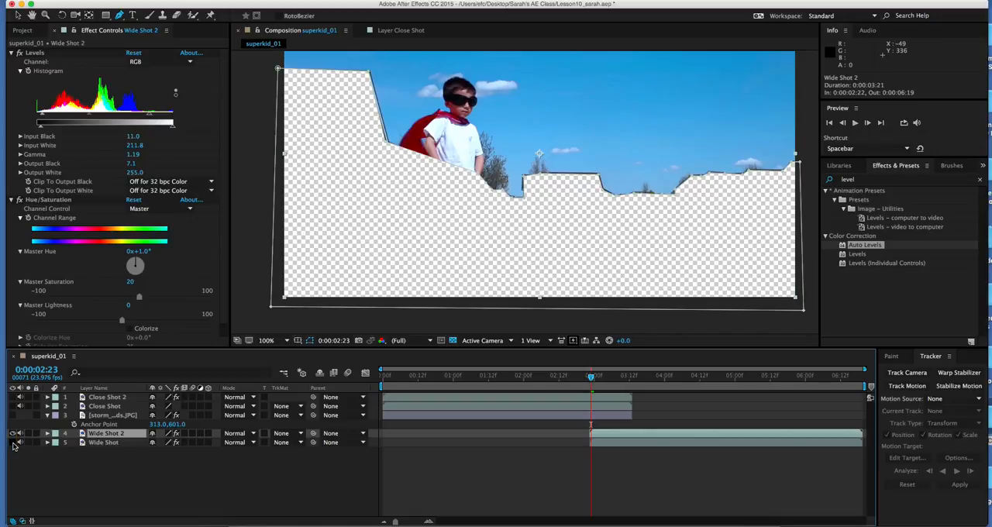
click(14, 434)
click(14, 442)
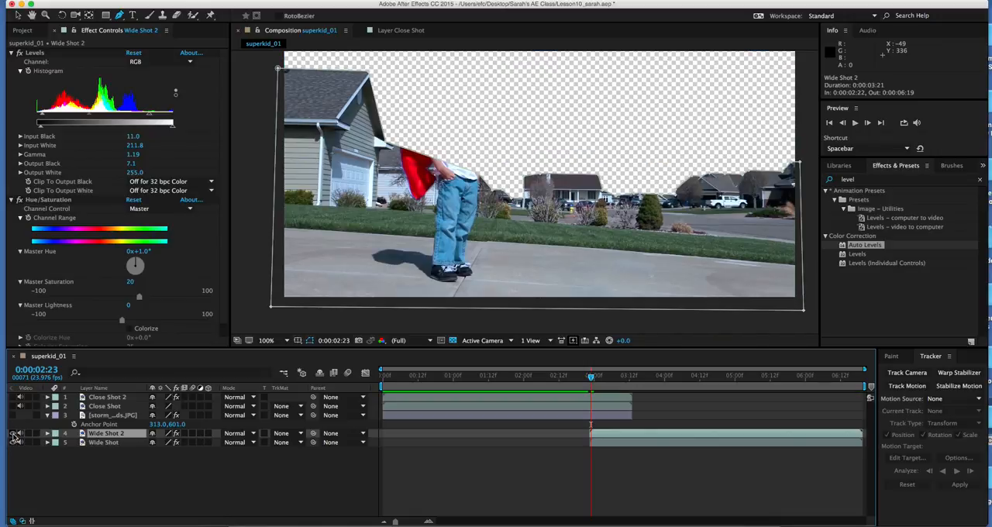
click(14, 434)
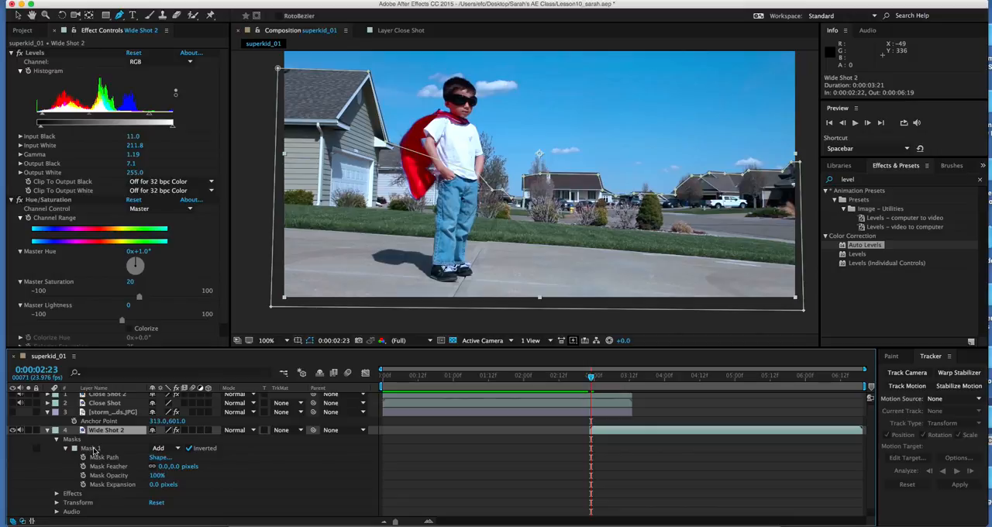
Step: Track Wide Shot 2's Mask 1 forward through the clip using Position, Scale & Rotation, and return to 0:00:02:23
click(92, 449)
right_click(93, 450)
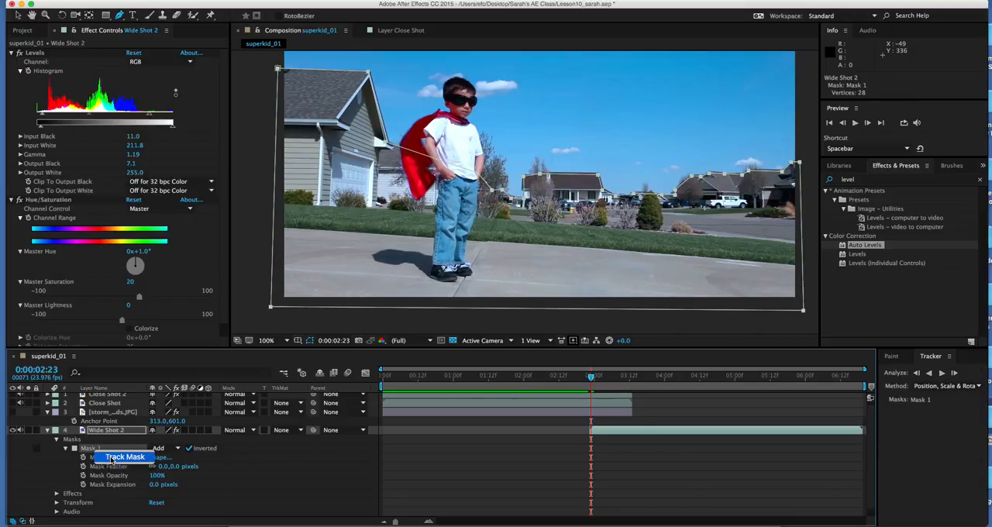
click(116, 458)
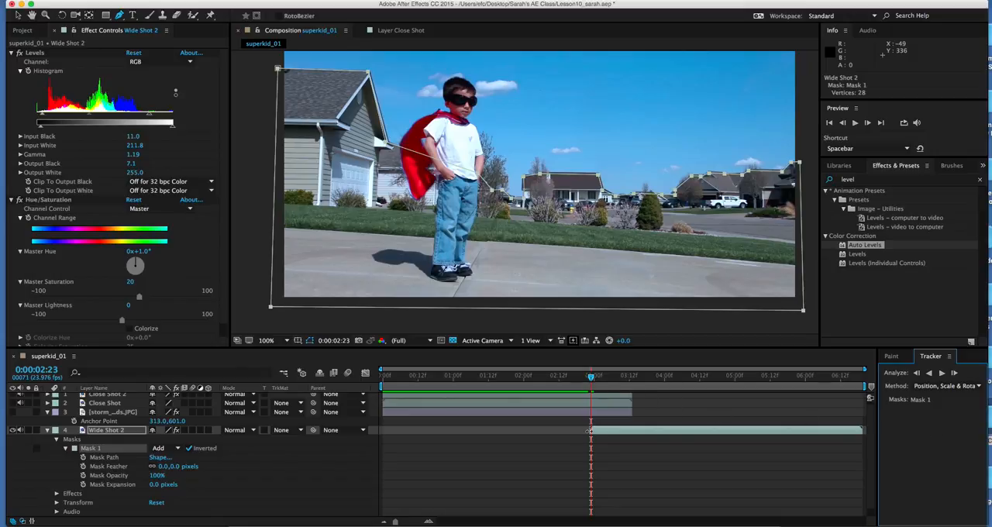
click(943, 374)
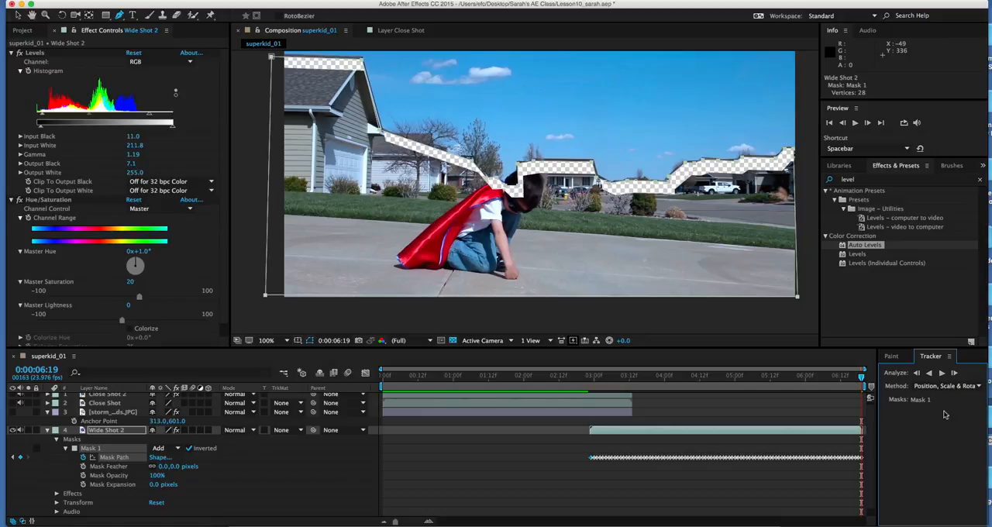
click(592, 378)
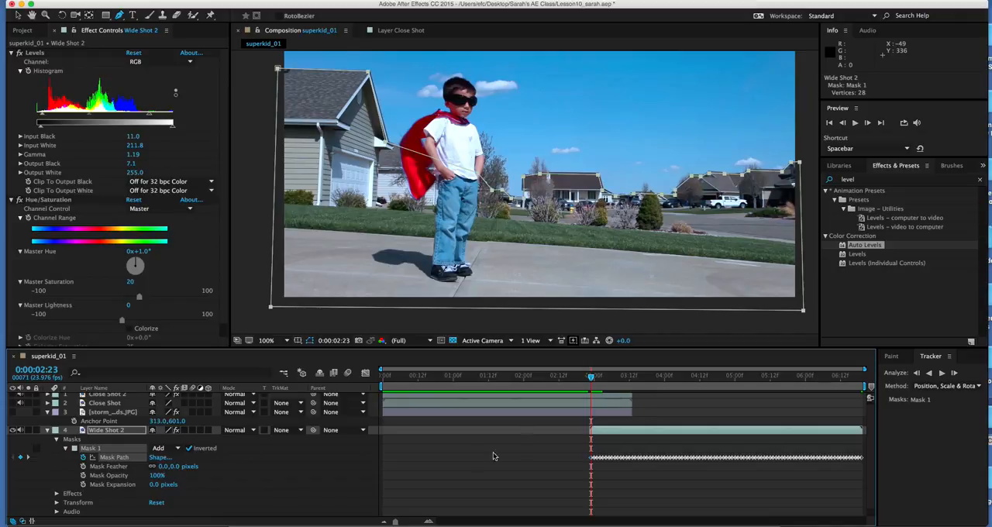
Step: Track the Wide Shot layer's Mask 1 forward through the clip using Position, Scale & Rotation
click(47, 430)
click(47, 440)
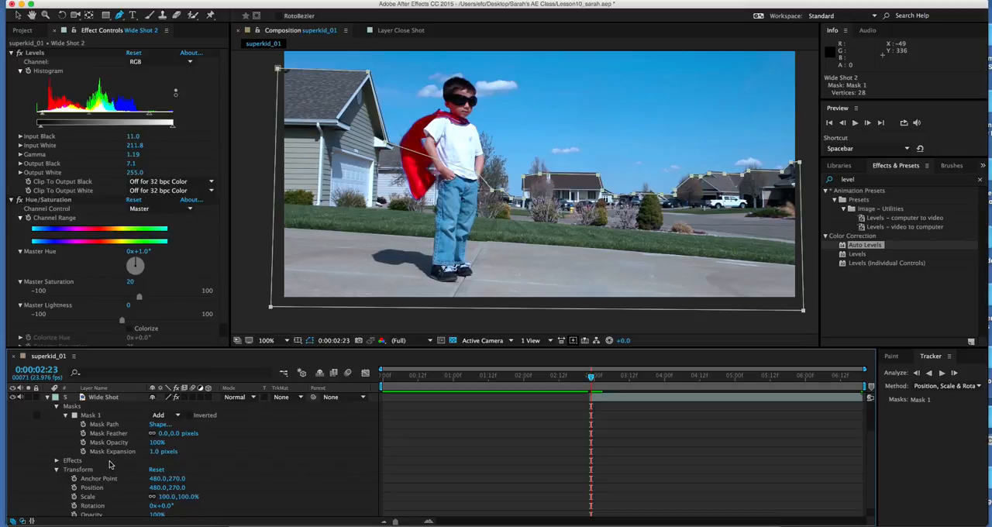
click(93, 417)
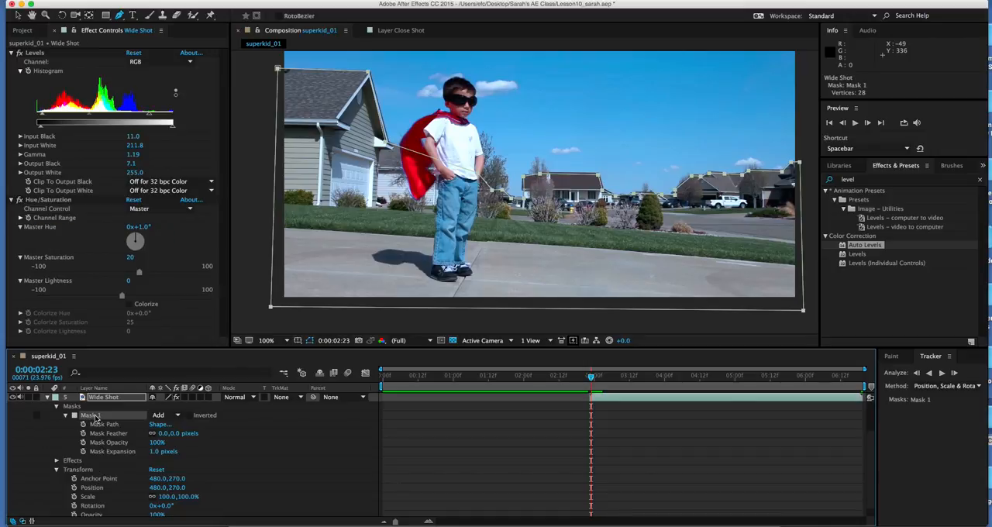
right_click(96, 417)
click(124, 424)
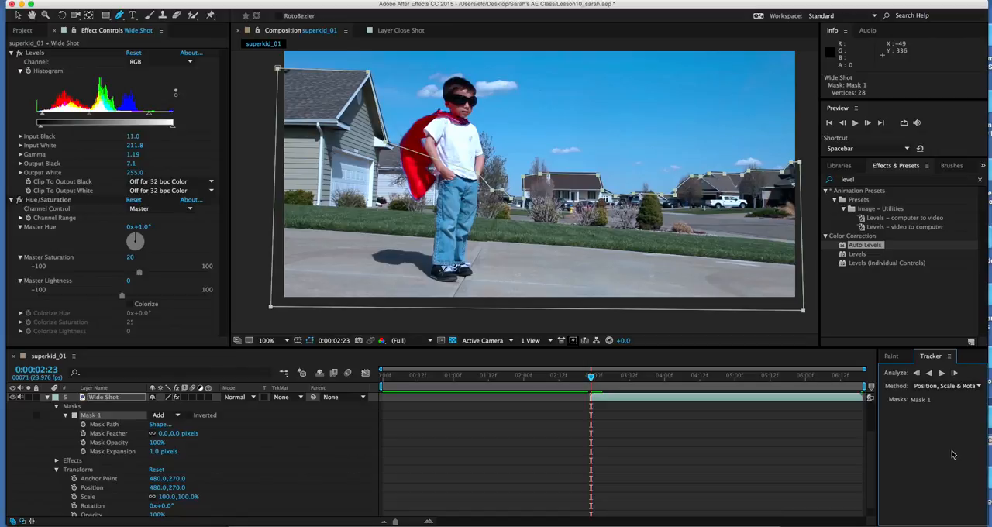
click(943, 374)
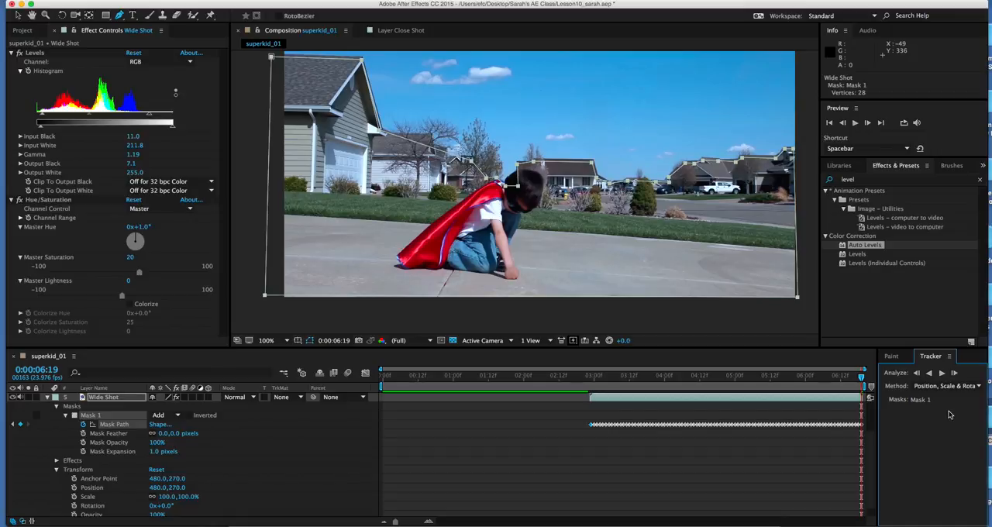
Step: Undo the mask tracking on Wide Shot and Wide Shot 2, and set the tracking method to Position
key(super+z)
click(966, 386)
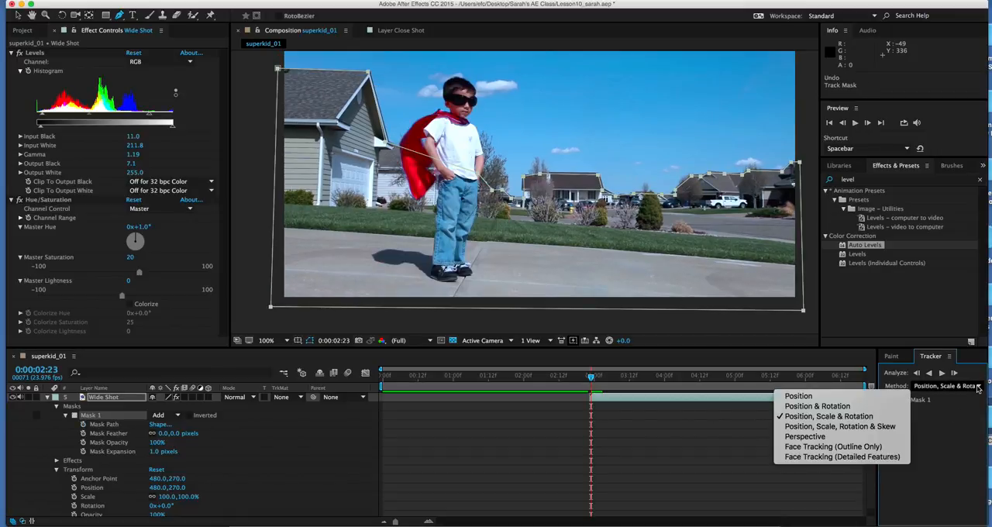
click(849, 398)
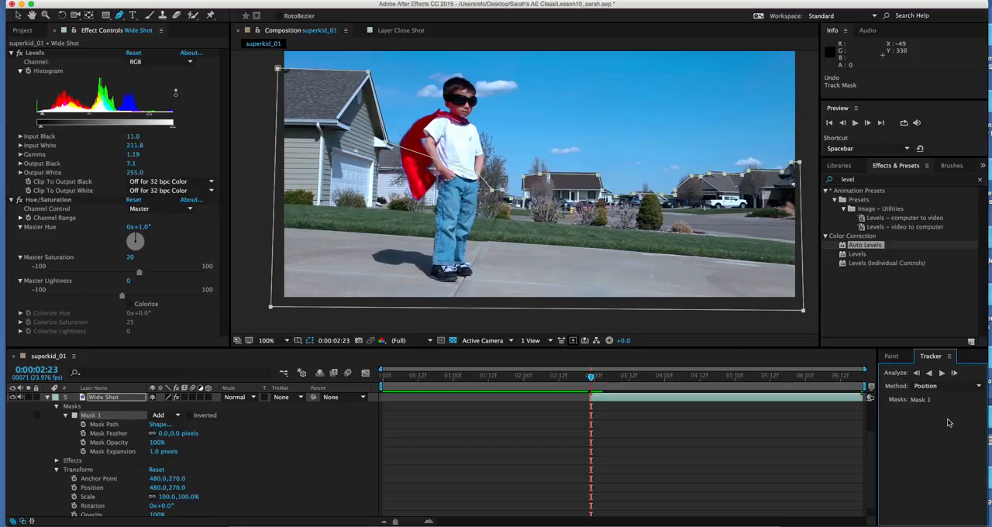
key(super+d)
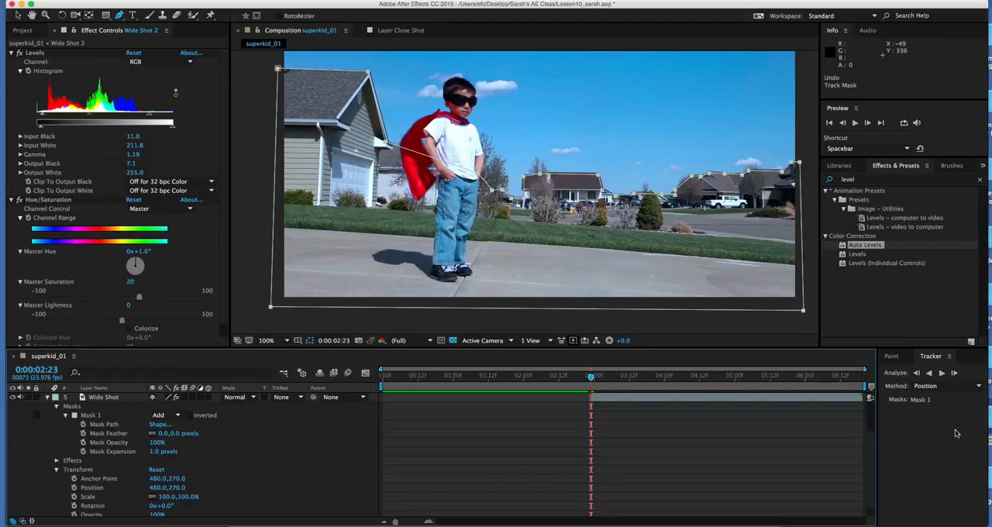
Step: Check the mask properties of Wide Shot 2 and Wide Shot and the undo history for remaining mask tracking
click(49, 398)
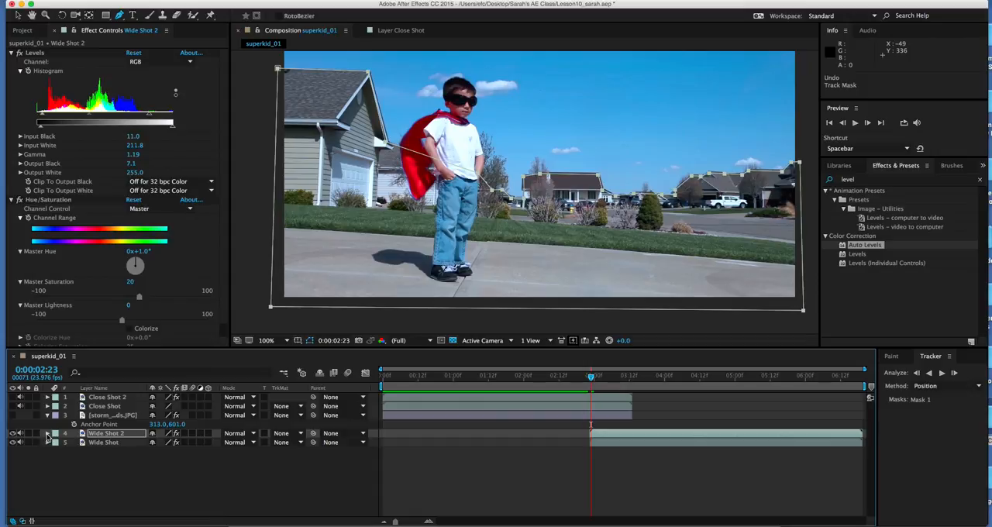
click(48, 436)
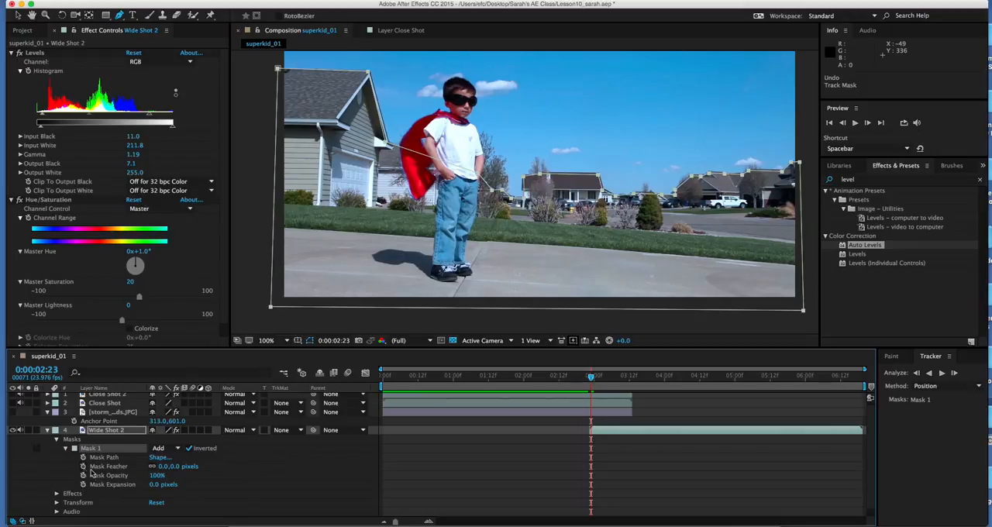
click(48, 430)
click(48, 442)
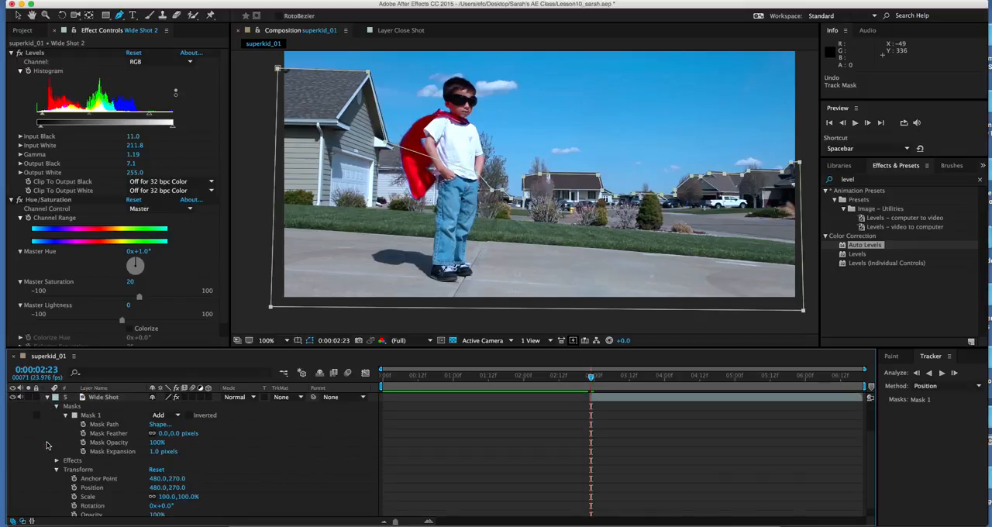
click(48, 398)
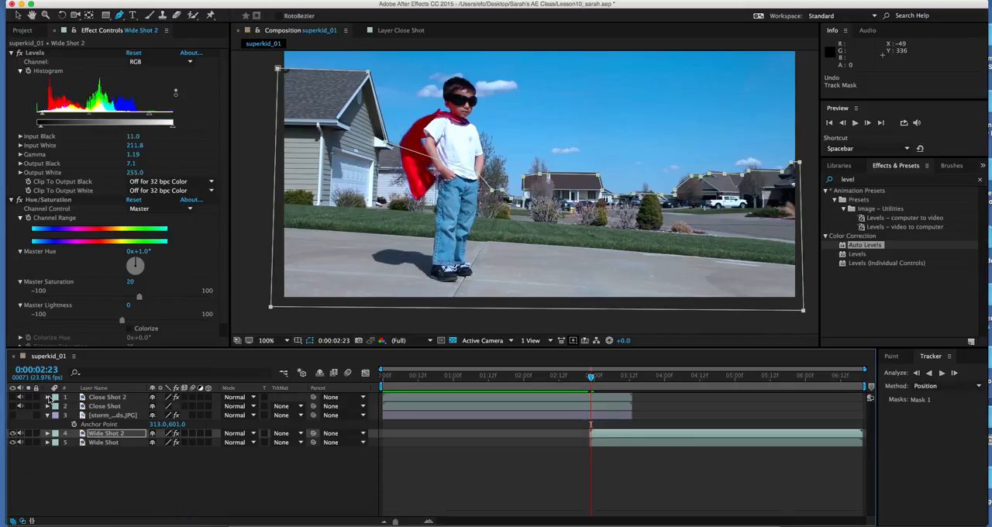
click(108, 1)
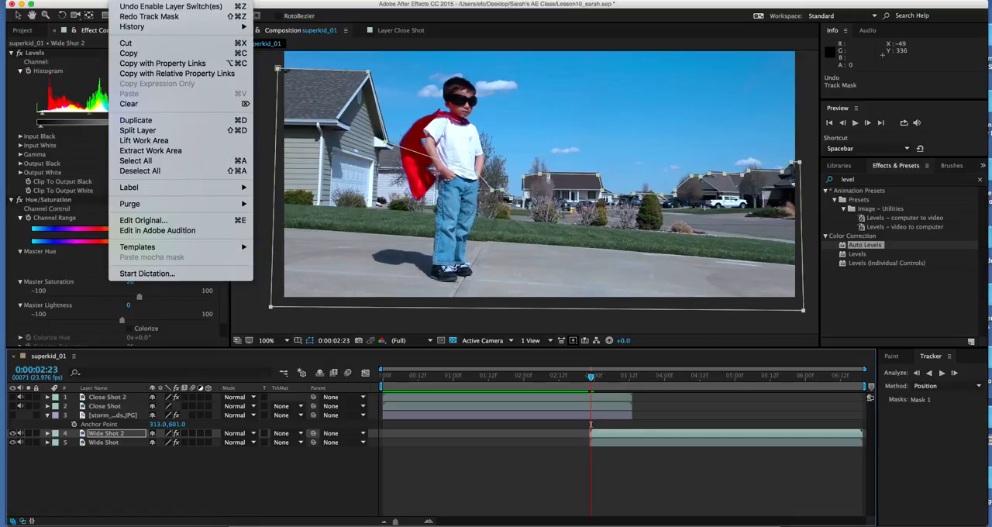
click(130, 500)
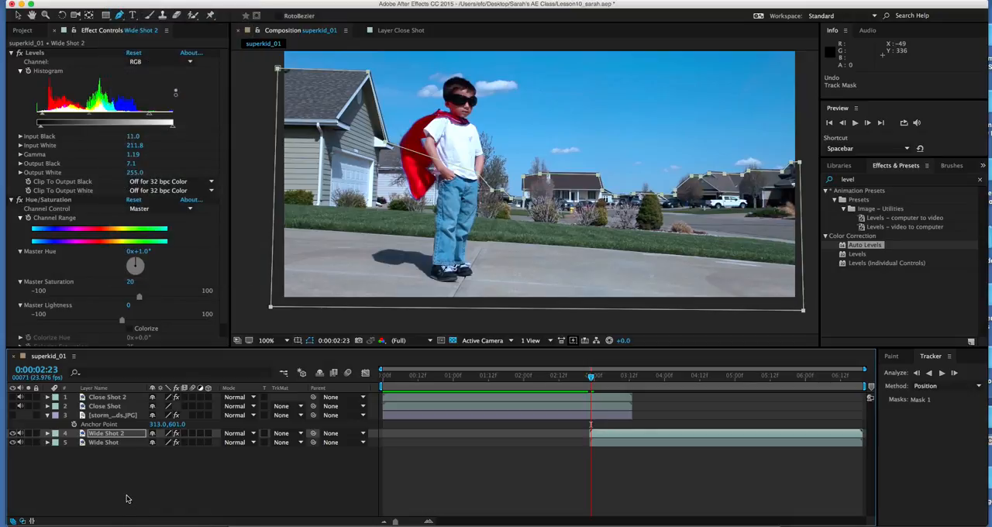
Step: Track Wide Shot 2's Mask 1 forward through the clip using the Position method
click(47, 434)
click(85, 449)
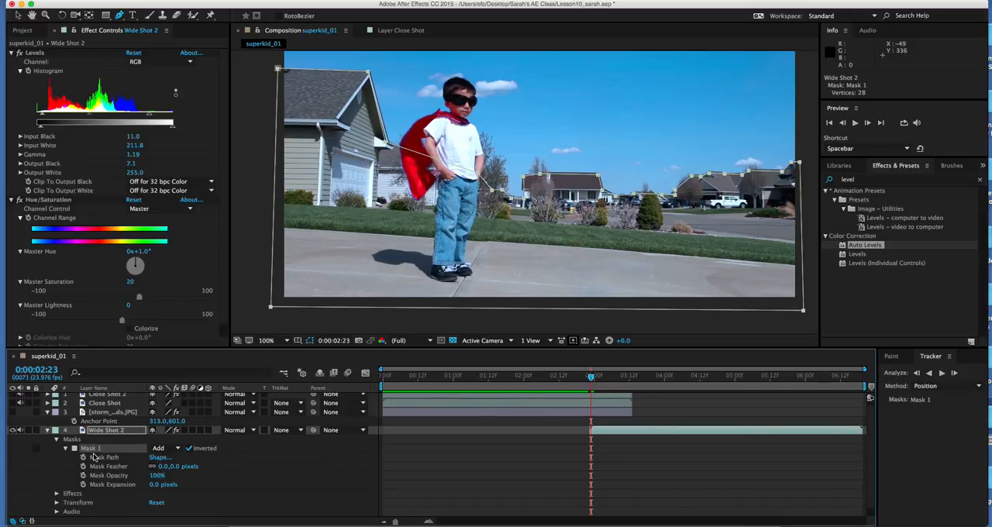
right_click(91, 451)
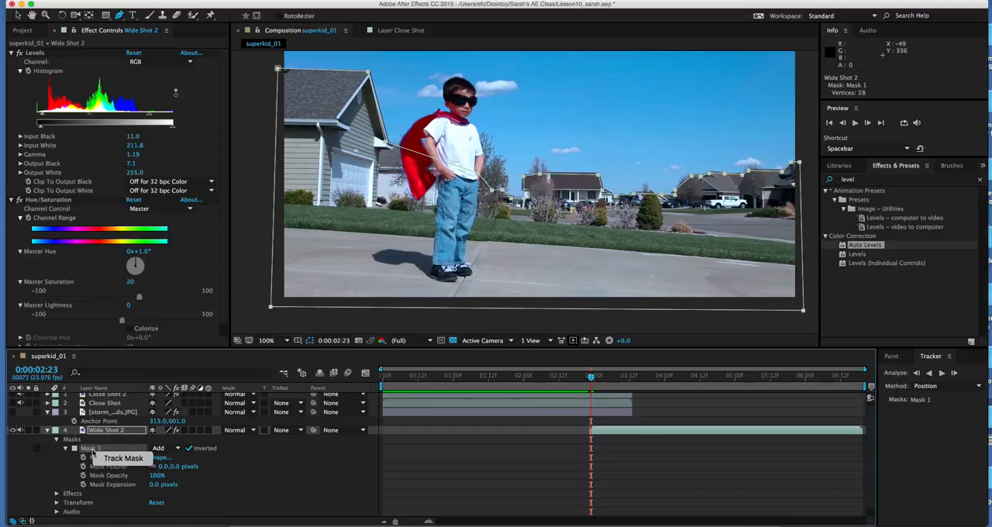
click(124, 459)
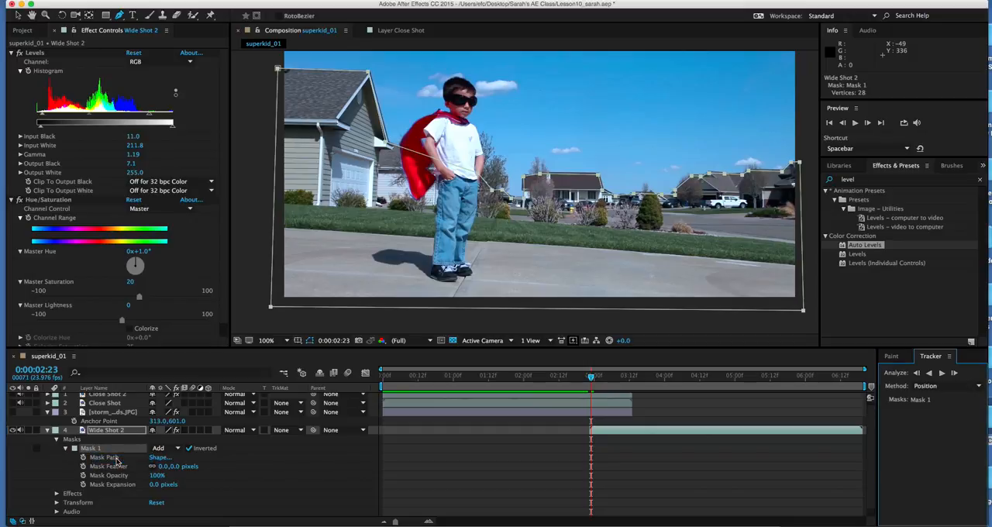
click(944, 376)
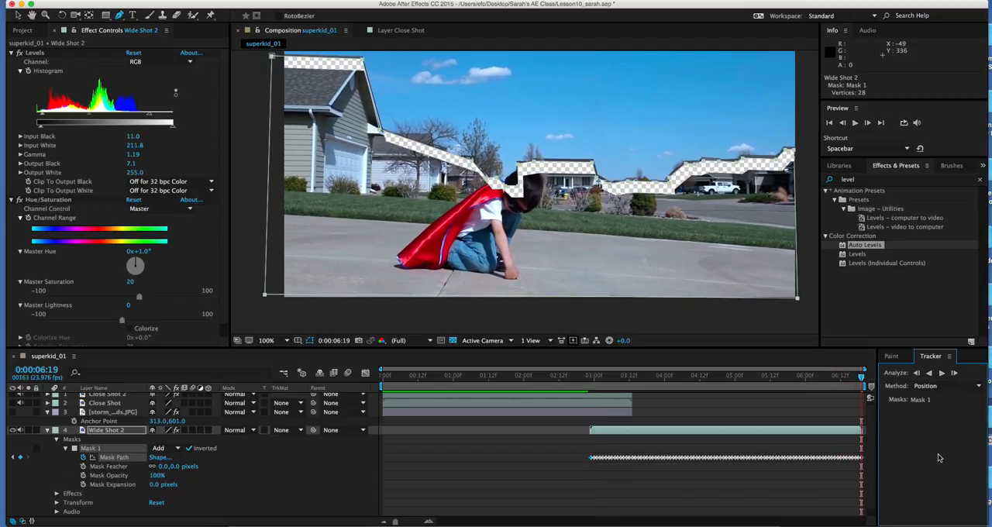
Step: Track the Wide Shot layer's Mask 1 forward from 0:00:02:23 using the Position method
click(47, 432)
scroll(47, 448, down, 3)
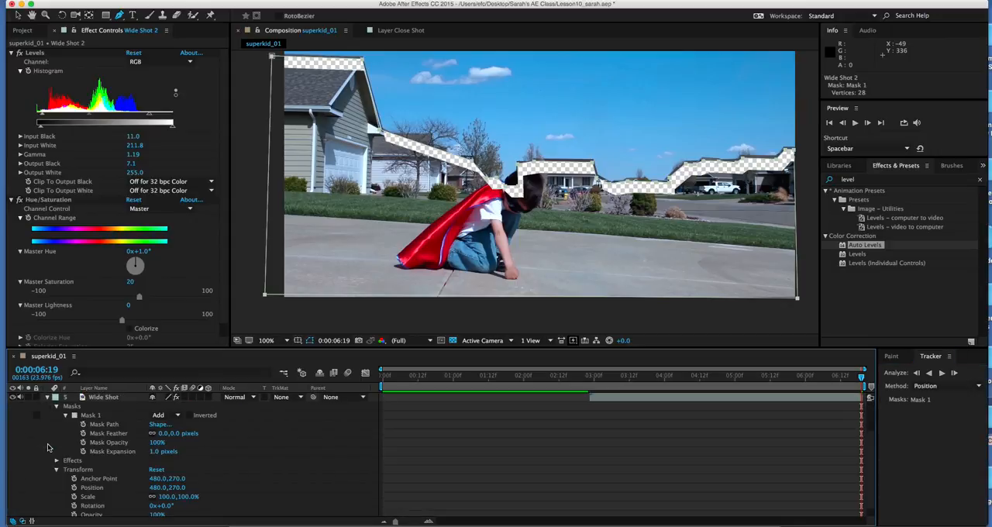
click(93, 417)
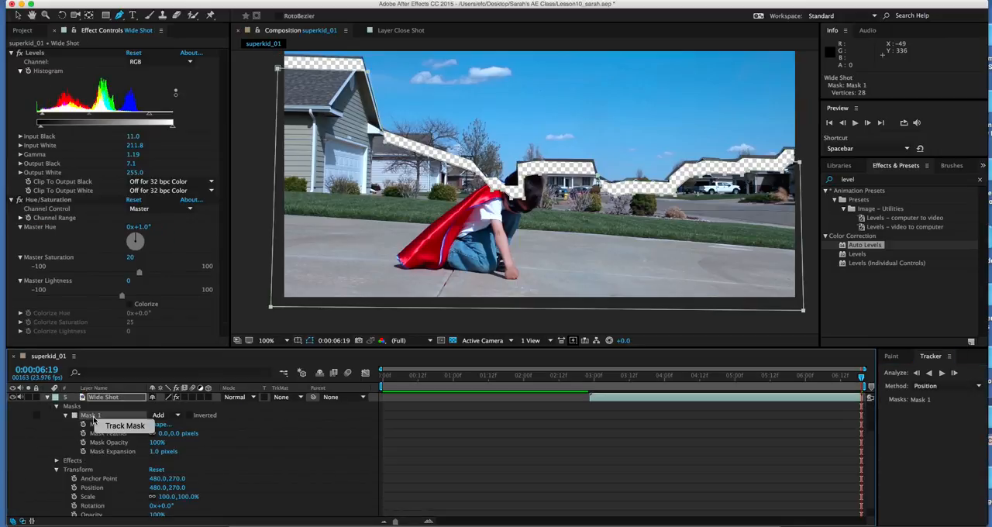
click(118, 426)
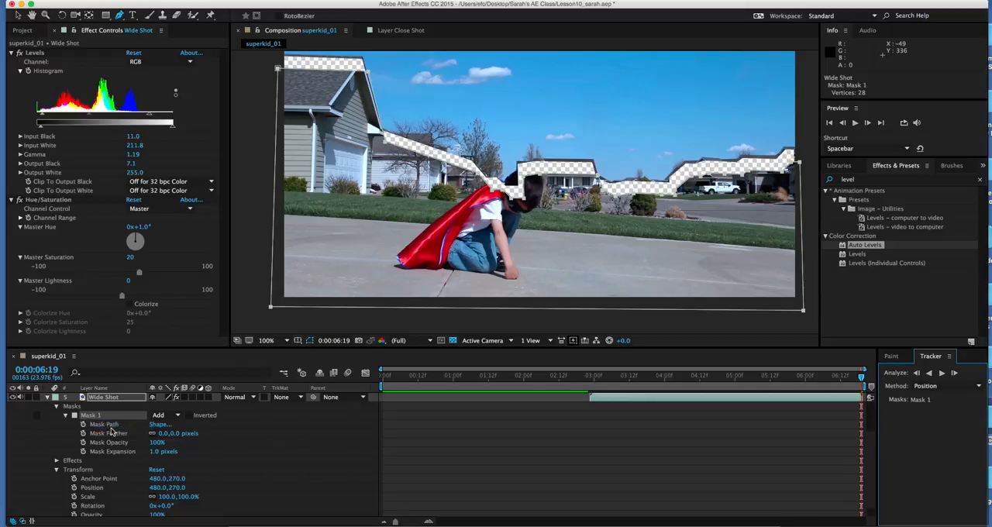
click(943, 374)
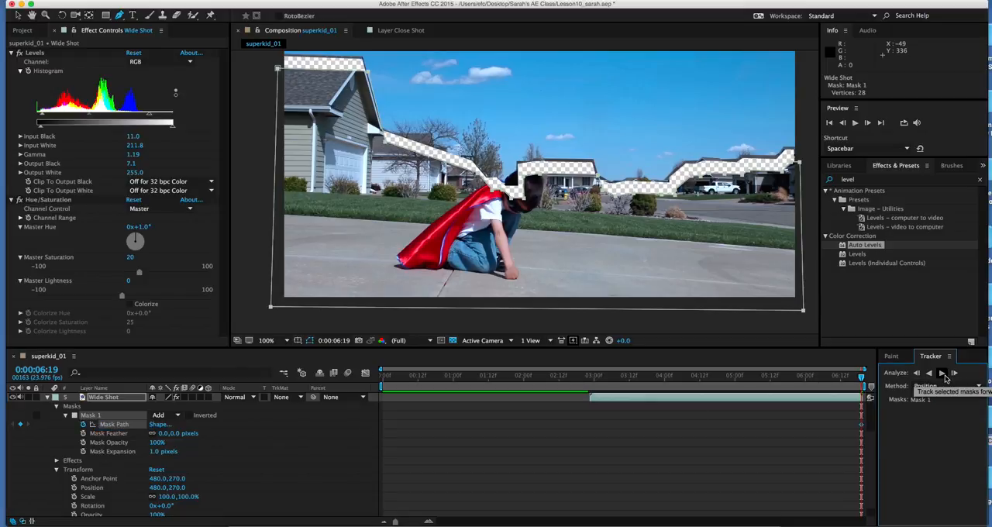
click(591, 379)
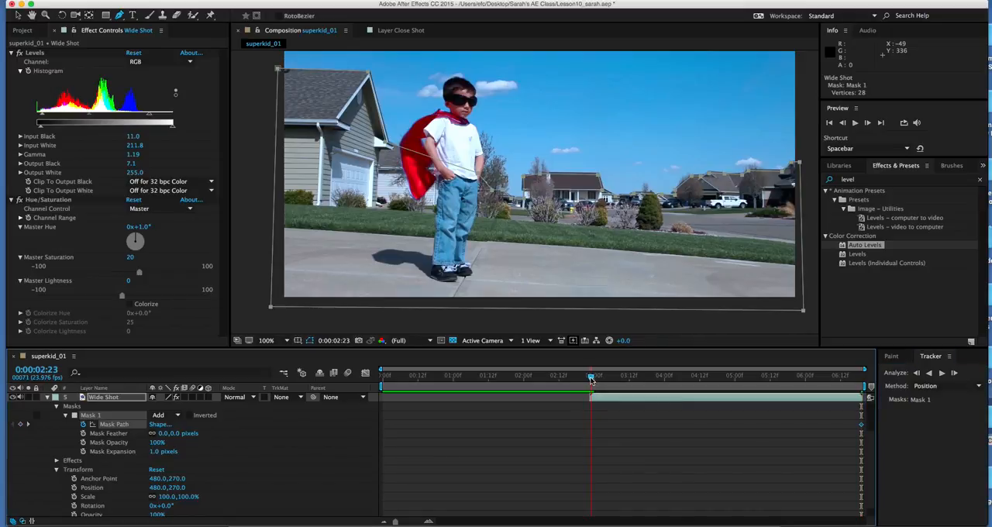
click(943, 374)
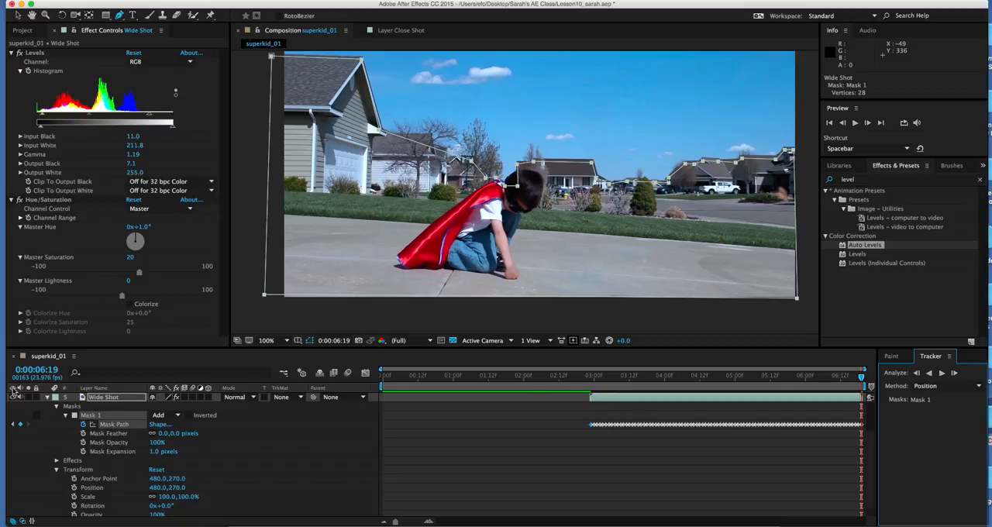
Step: Collapse the Wide Shot and storm clouds layer properties and return to 0:00:02:23
click(47, 397)
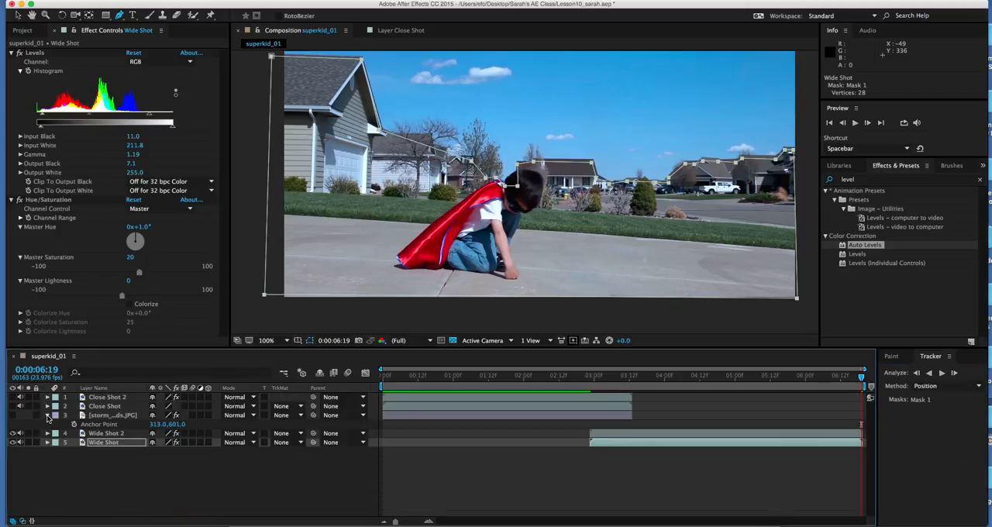
click(48, 417)
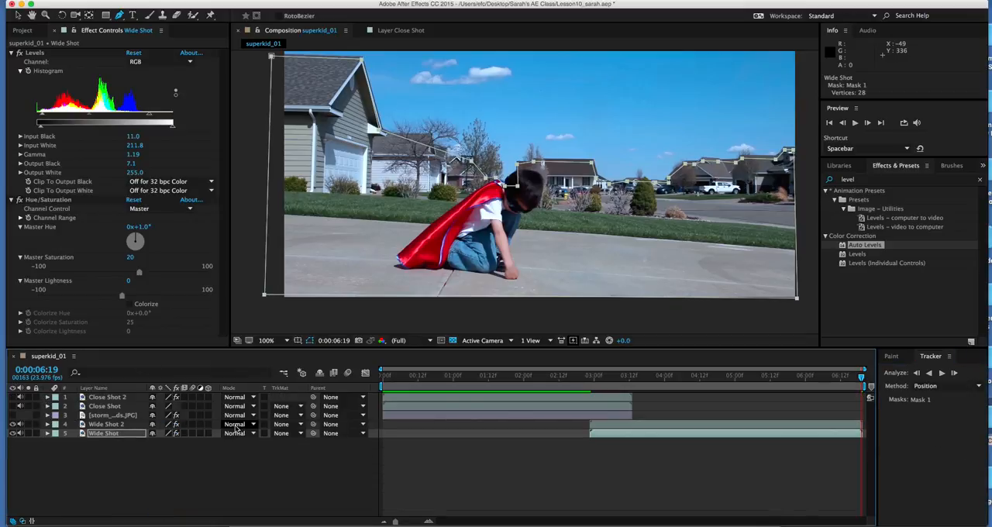
click(595, 378)
drag(594, 378, 592, 379)
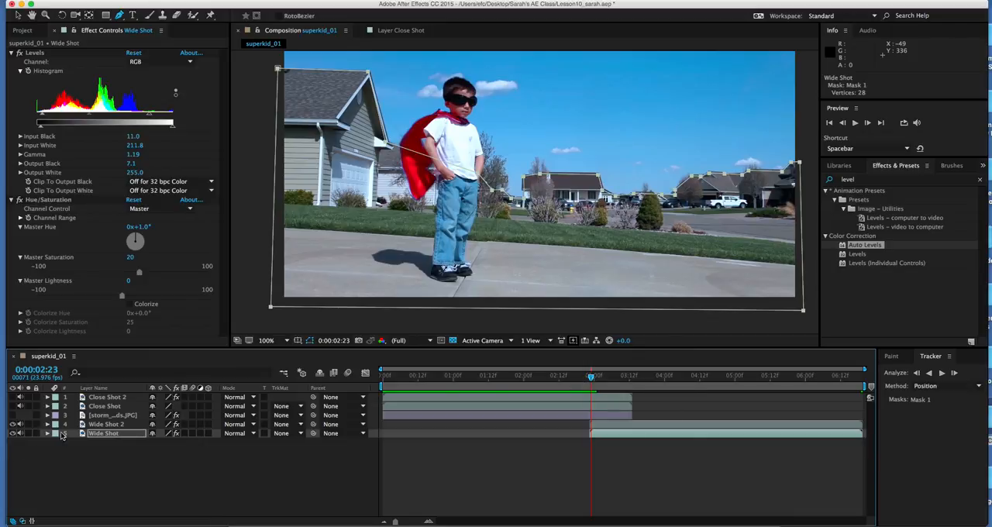
Step: Apply the Color Range keying effect to the Wide Shot 2 layer
click(99, 425)
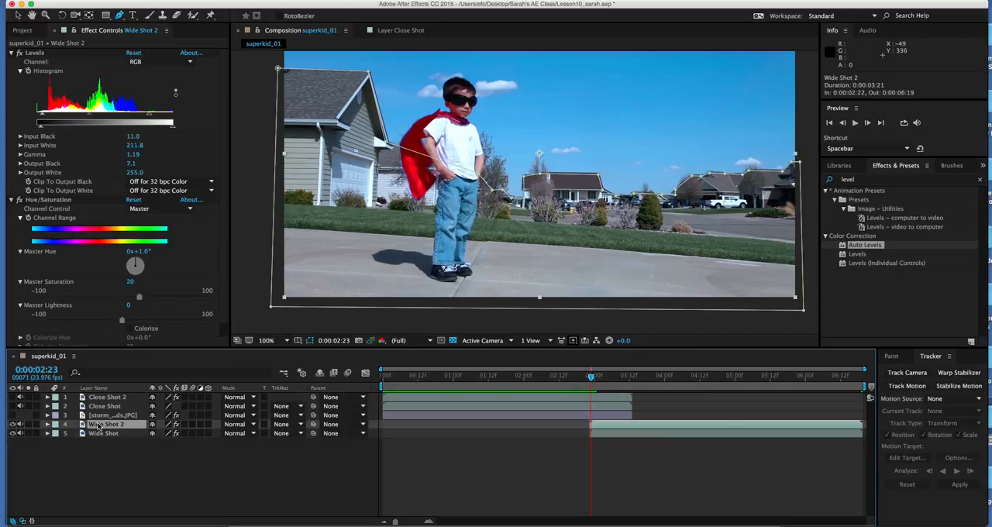
click(225, 0)
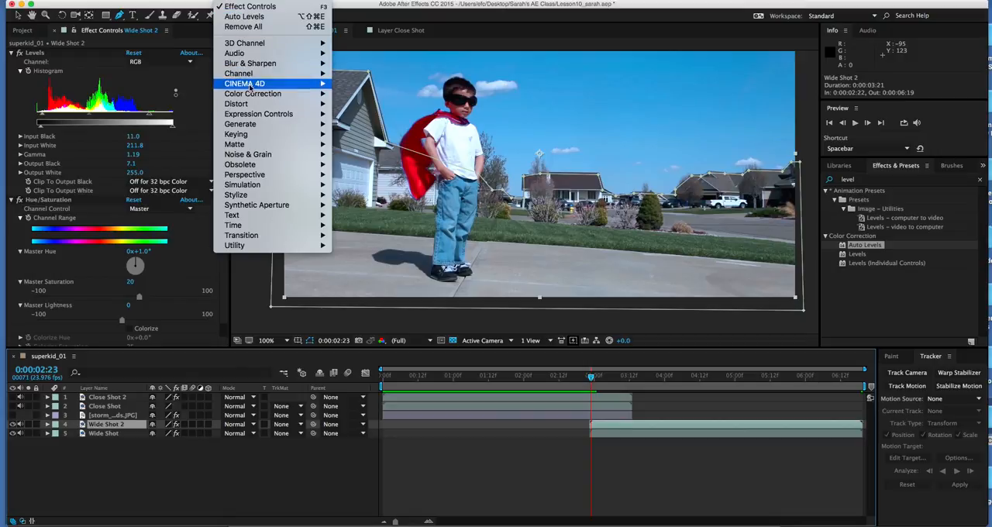
mouse_move(240, 136)
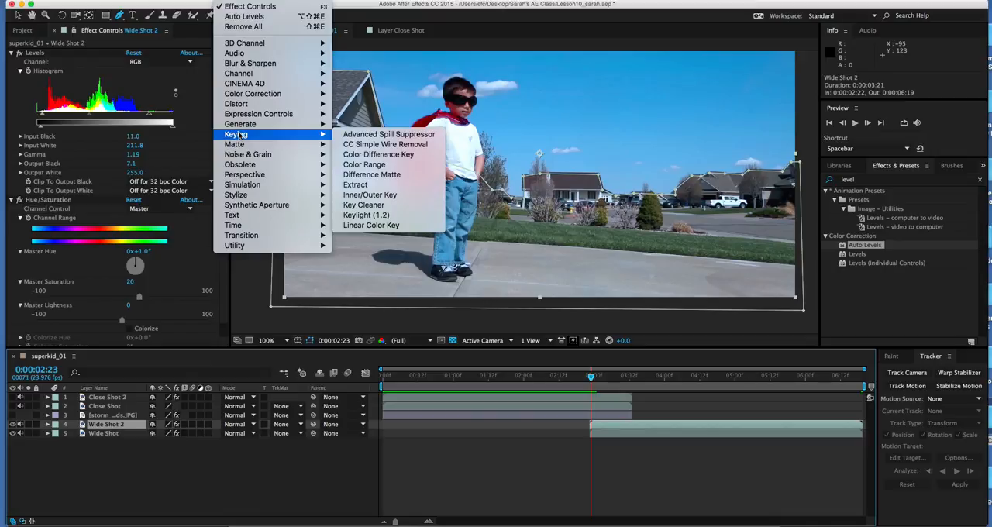
mouse_move(302, 156)
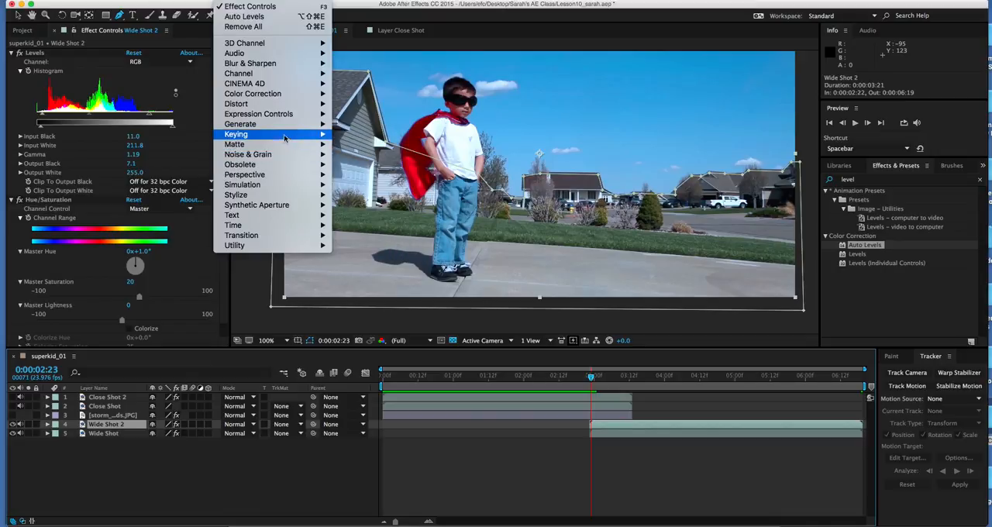
mouse_move(287, 135)
click(369, 166)
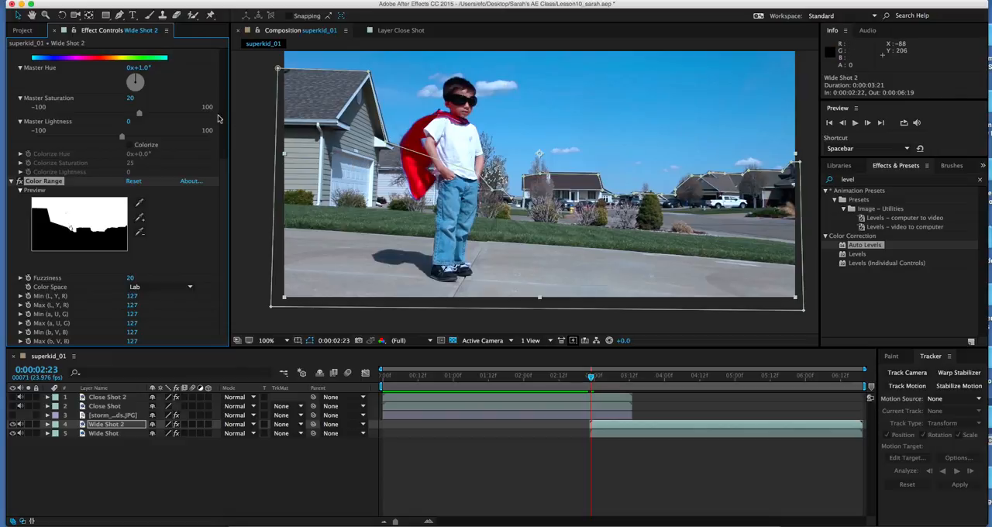
Step: Collapse the Levels and Hue/Saturation effects on Wide Shot 2 to reach the full Color Range settings
drag(226, 164, 221, 49)
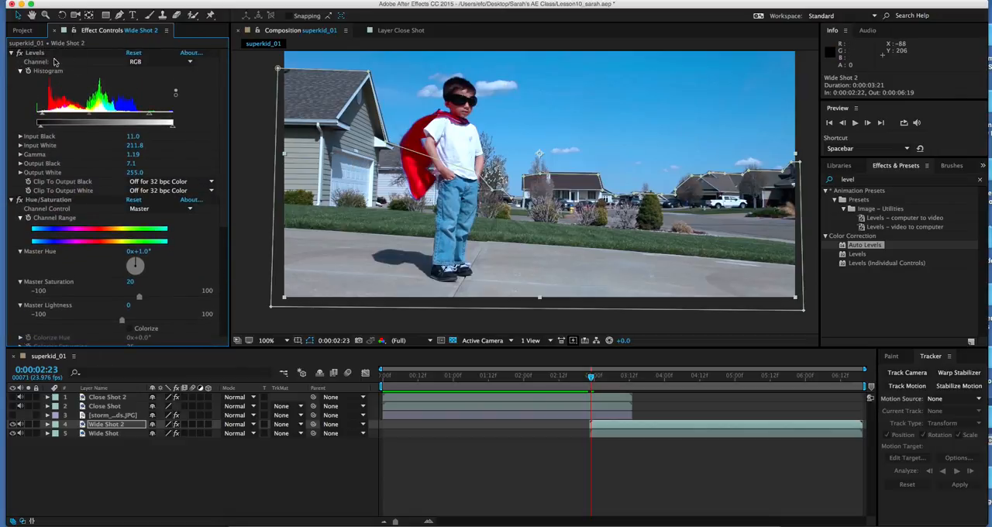
click(12, 53)
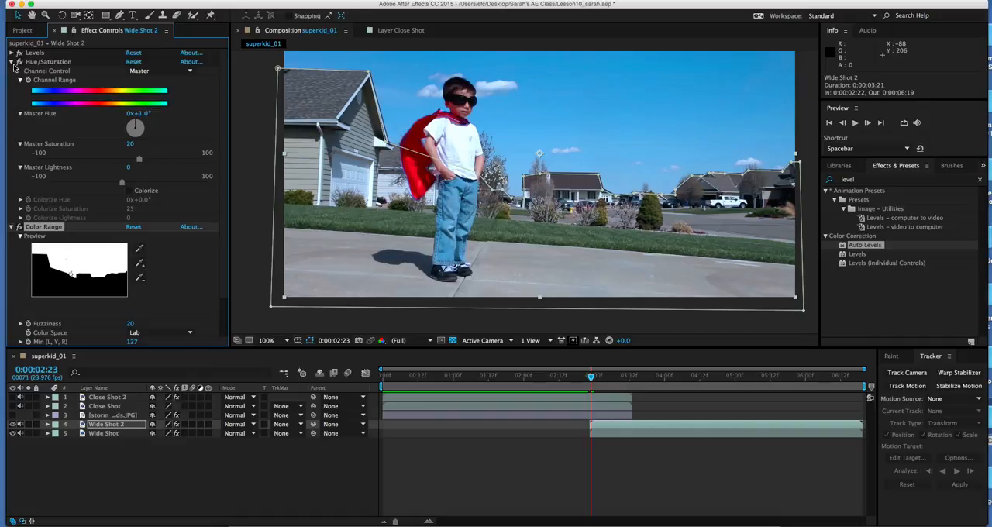
click(11, 62)
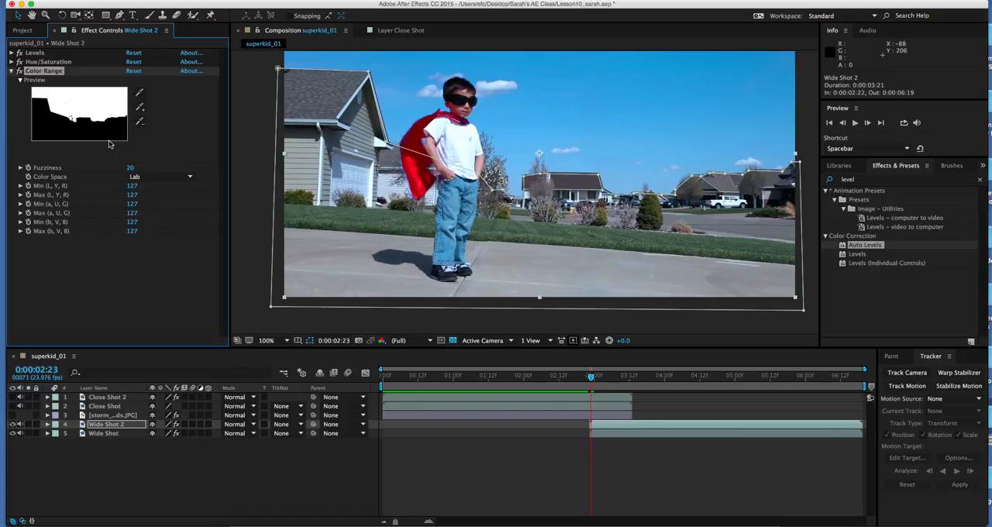
Step: Sample the open blue sky in the middle of the Wide Shot 2 image as the Color Range key color
click(141, 95)
click(140, 108)
click(139, 93)
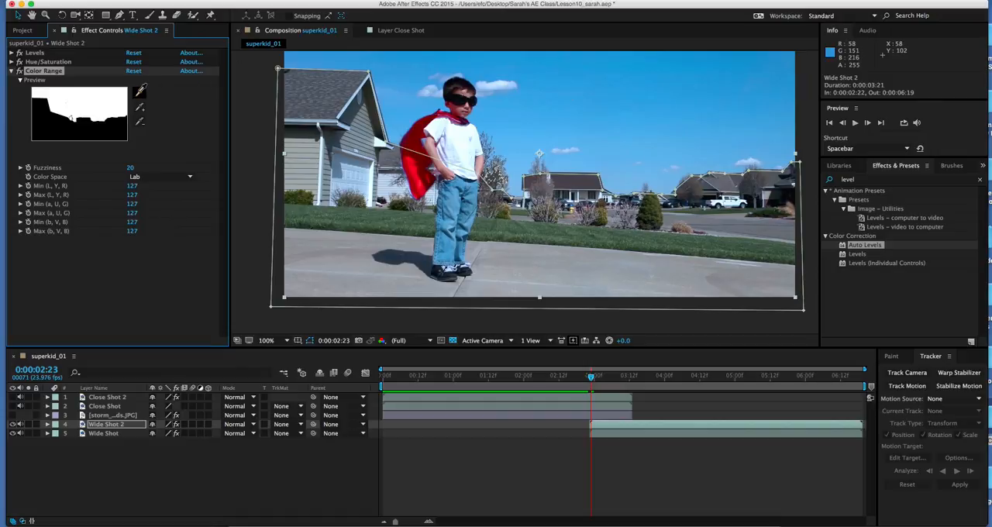
click(140, 92)
click(587, 120)
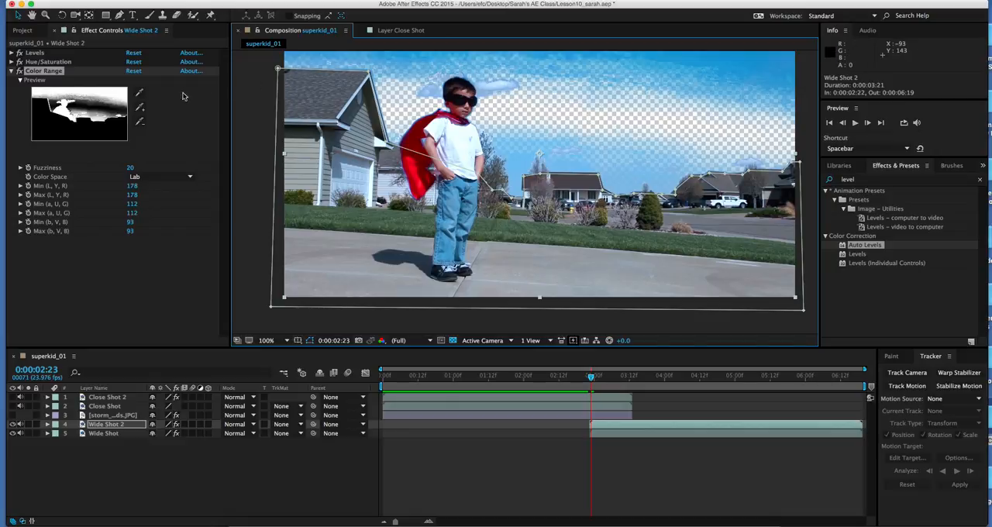
Step: Add the dark blue at the sky's upper-right corner and the pale blue near the horizon to the Color Range key
click(140, 106)
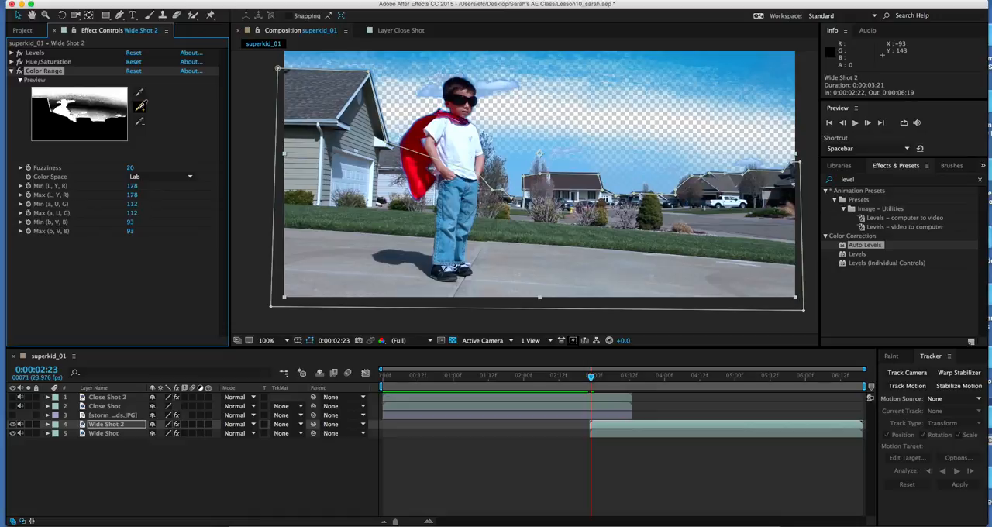
click(788, 54)
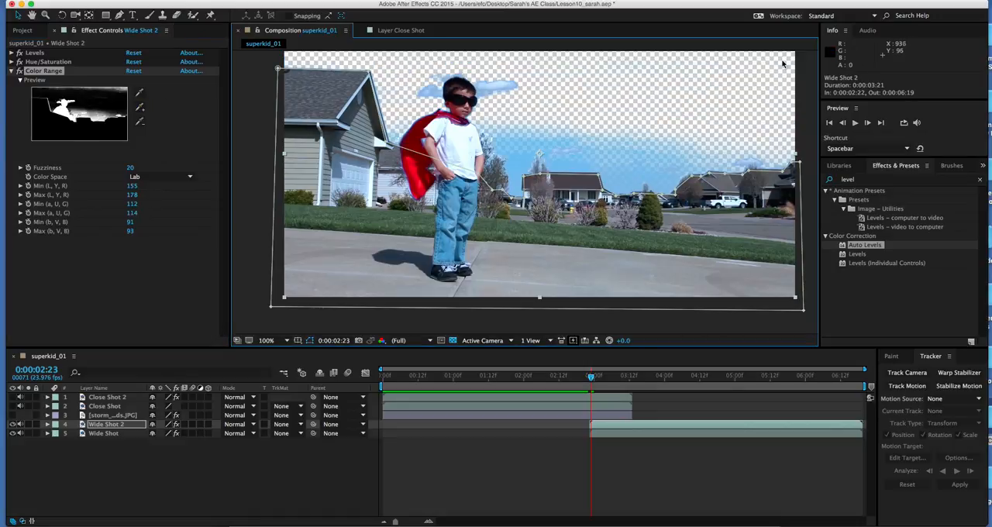
click(141, 106)
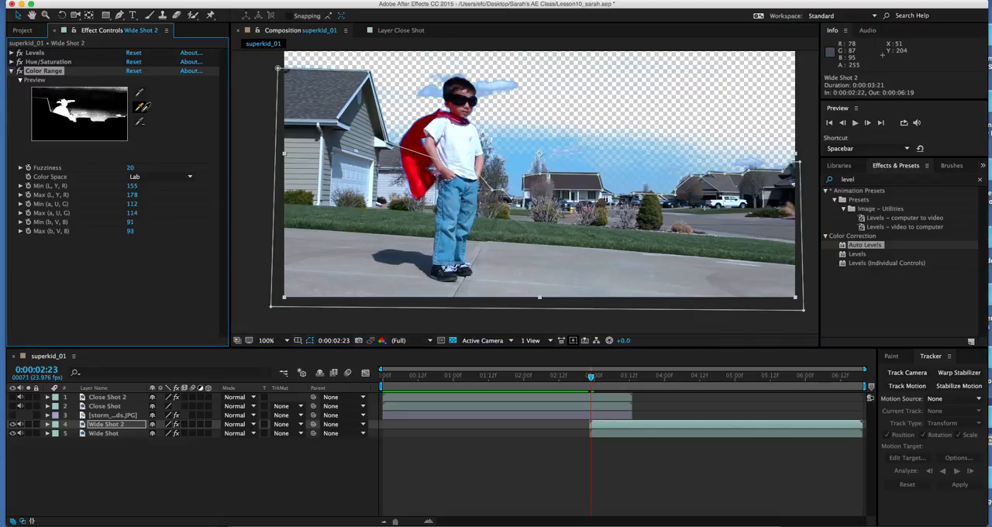
click(515, 172)
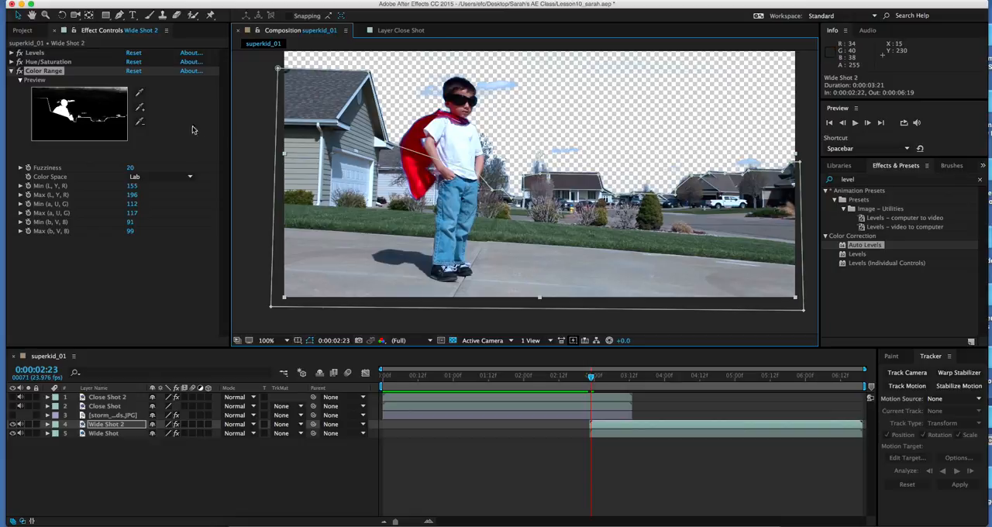
Step: Add the white cloud beside the boy's head to the Color Range key, and undo the last value change
click(140, 108)
click(140, 108)
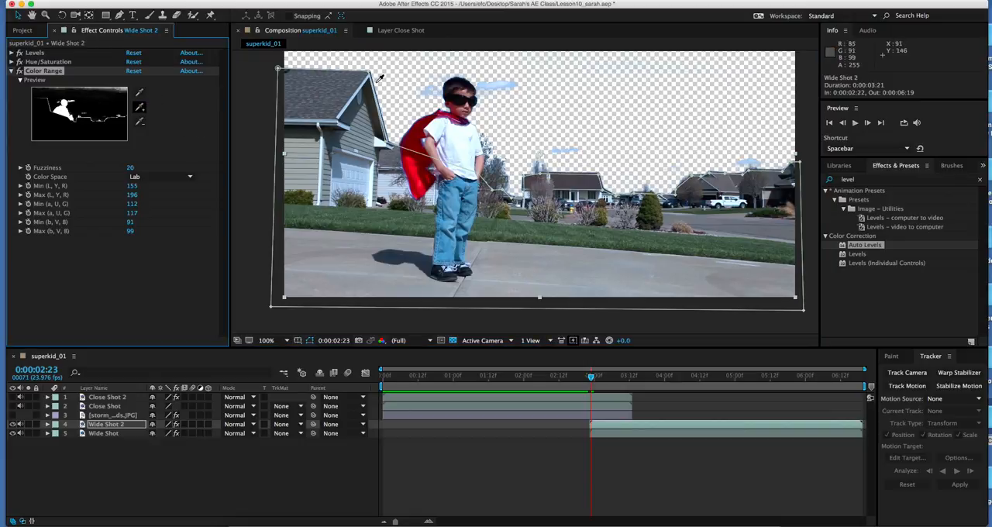
click(497, 85)
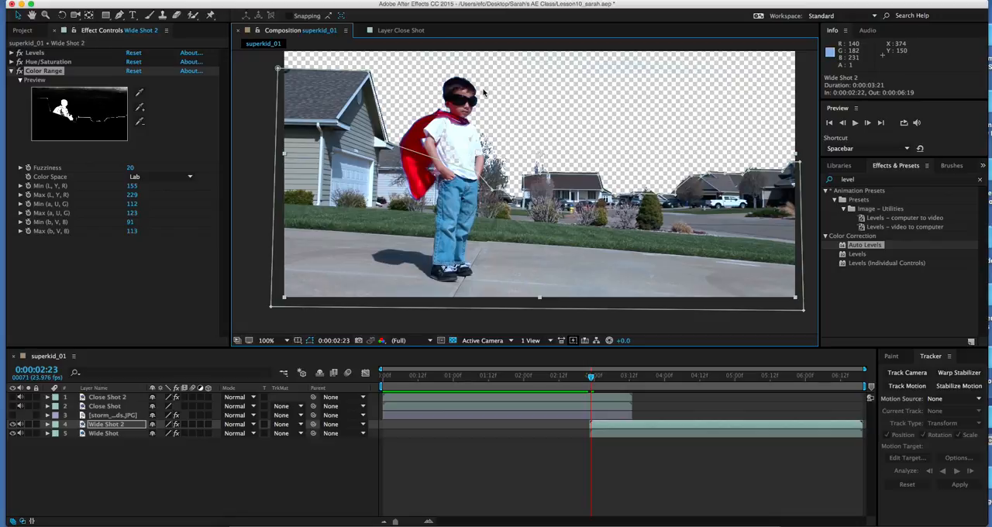
key(super+z)
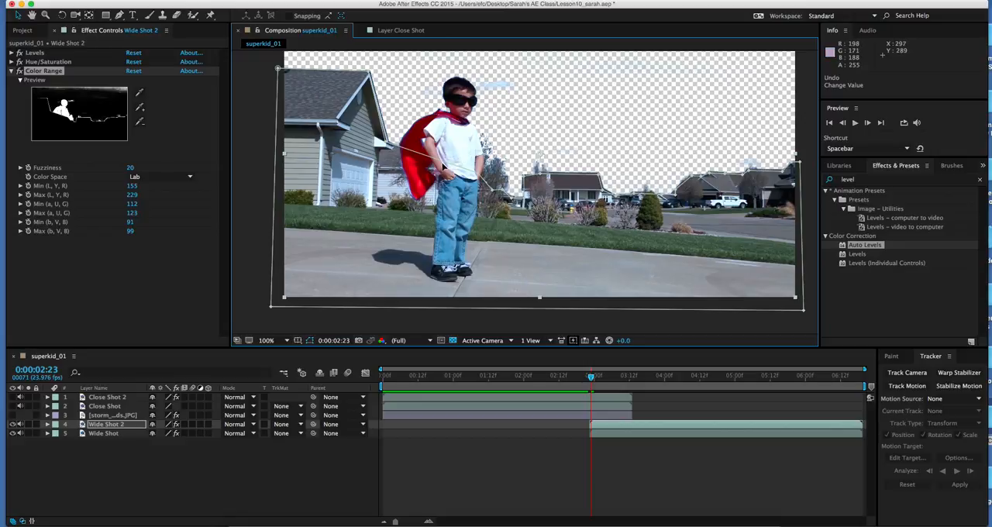
Step: Add the small cloud above the right-hand houses to the Color Range key, and undo the last value change
click(140, 107)
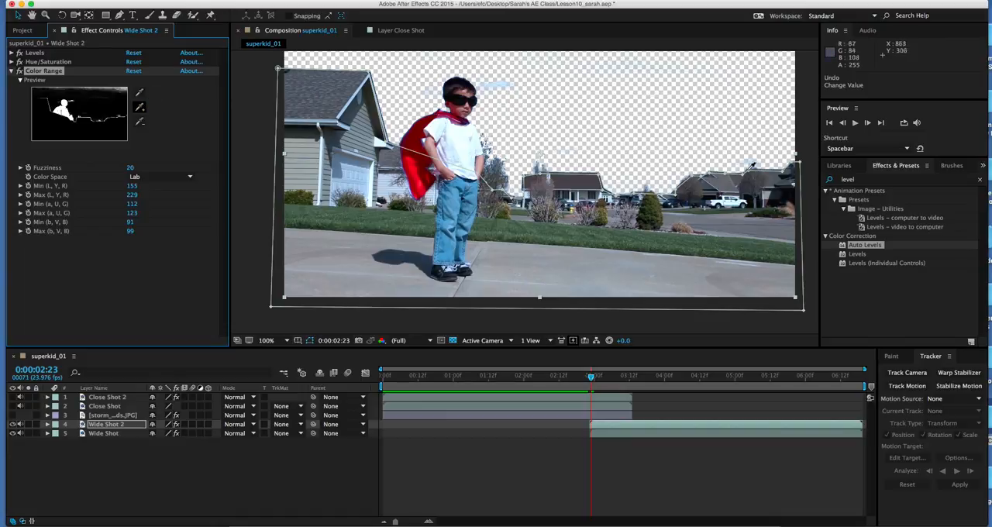
click(750, 165)
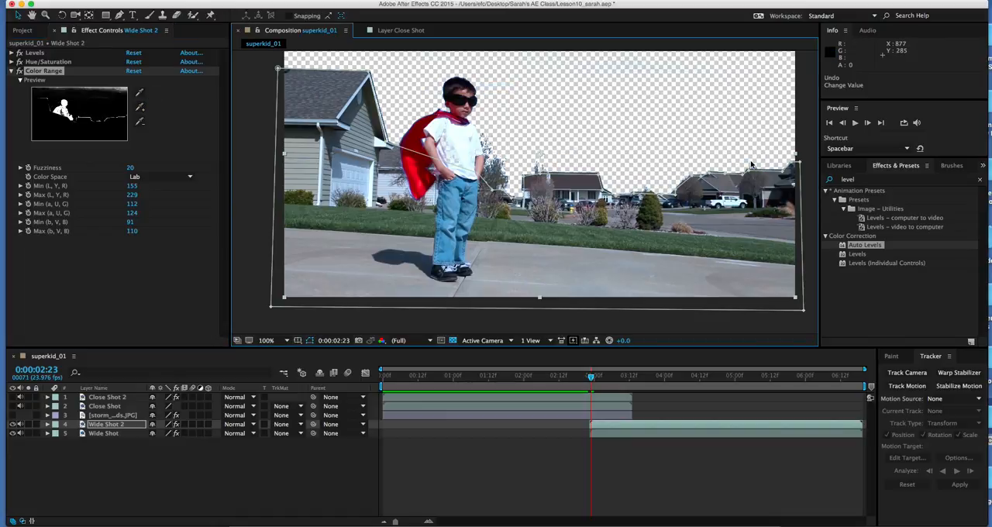
key(super+z)
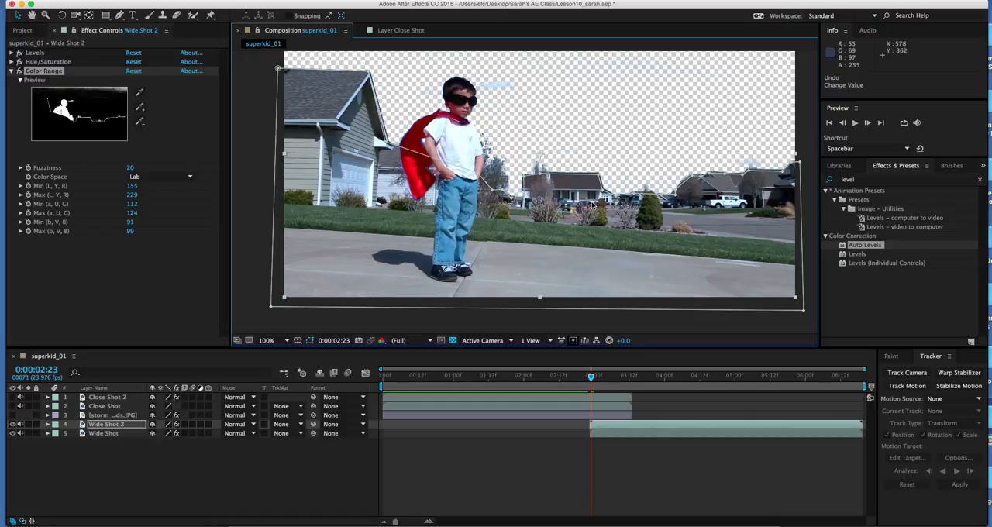
Step: Add storm_clouds.JPG as a new layer beneath Wide Shot and scale it to 153%
click(23, 31)
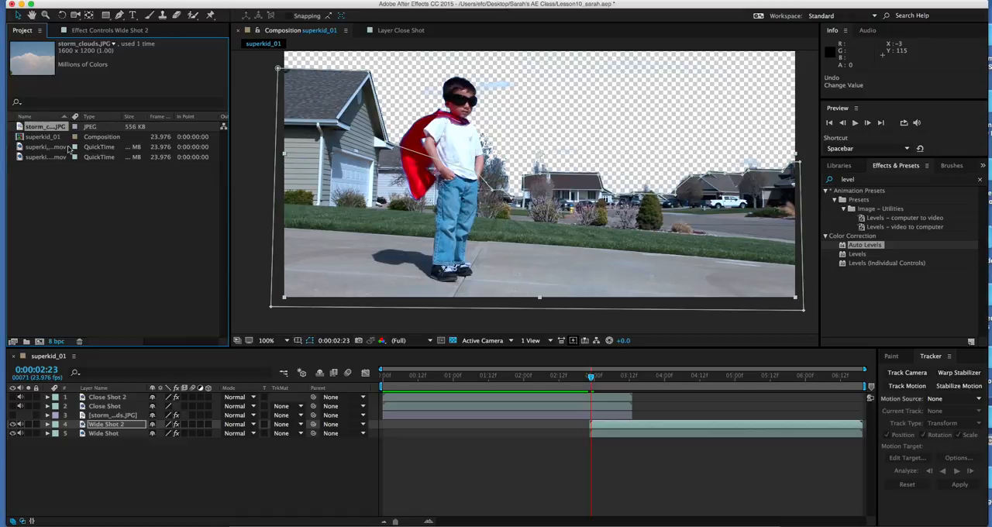
drag(27, 127, 96, 462)
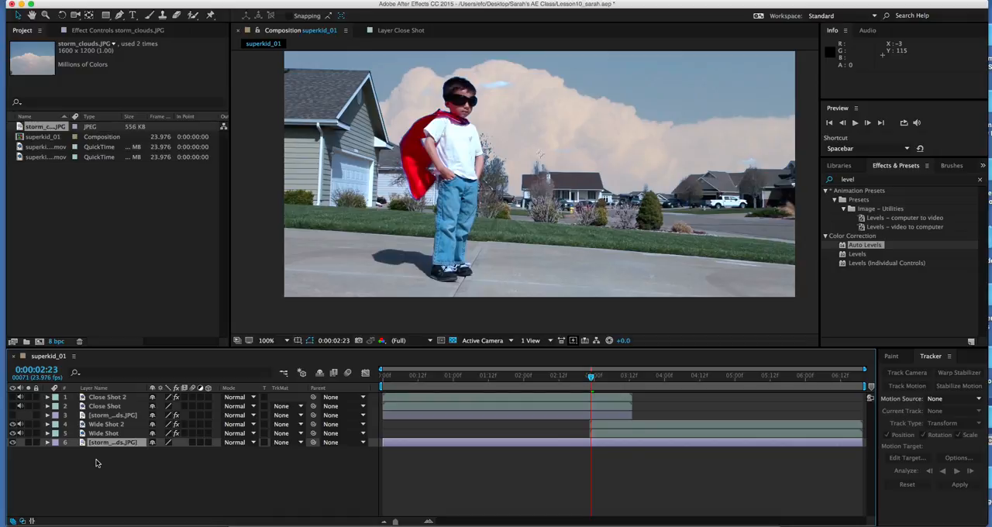
key(s)
drag(166, 452, 199, 456)
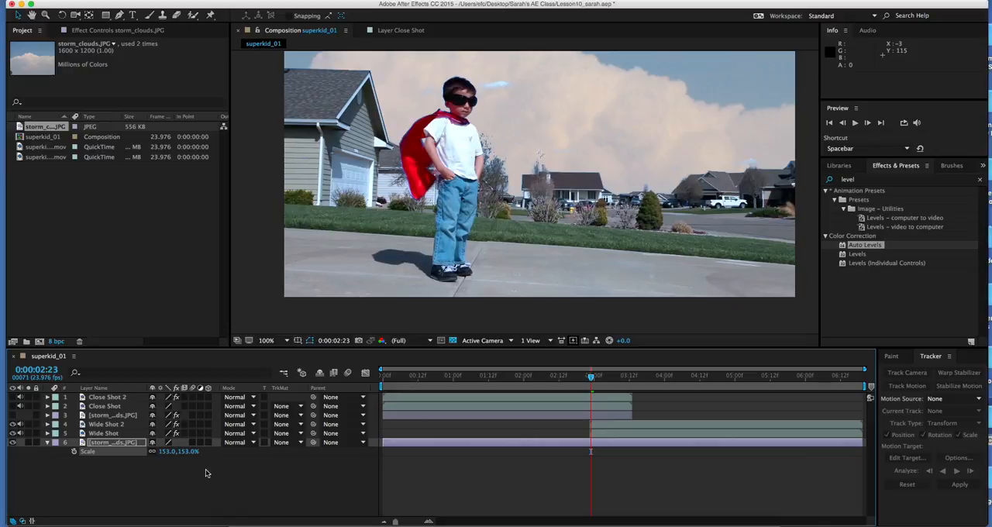
Step: Set the new storm_clouds.JPG layer's Position to 356, 205
key(p)
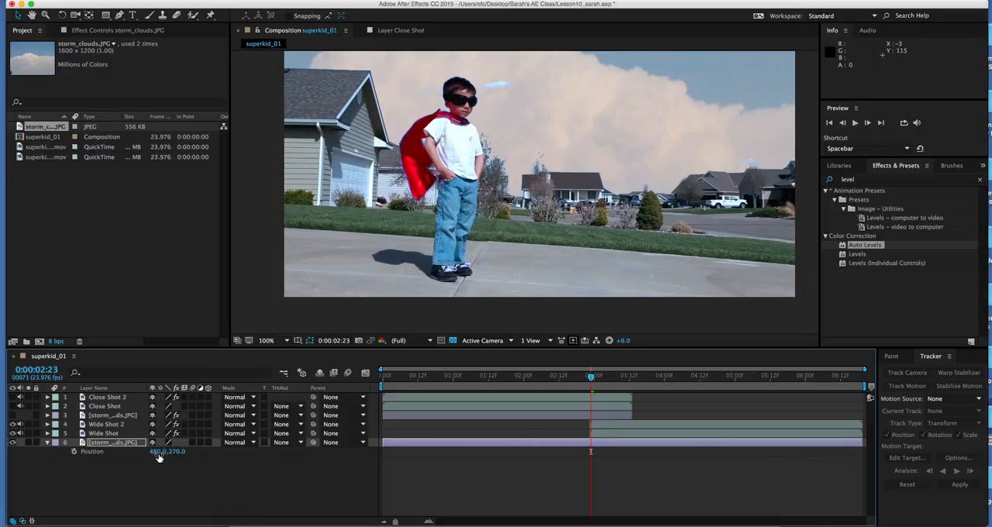
click(156, 452)
text(356)
key(Return)
click(179, 451)
text(205)
key(Return)
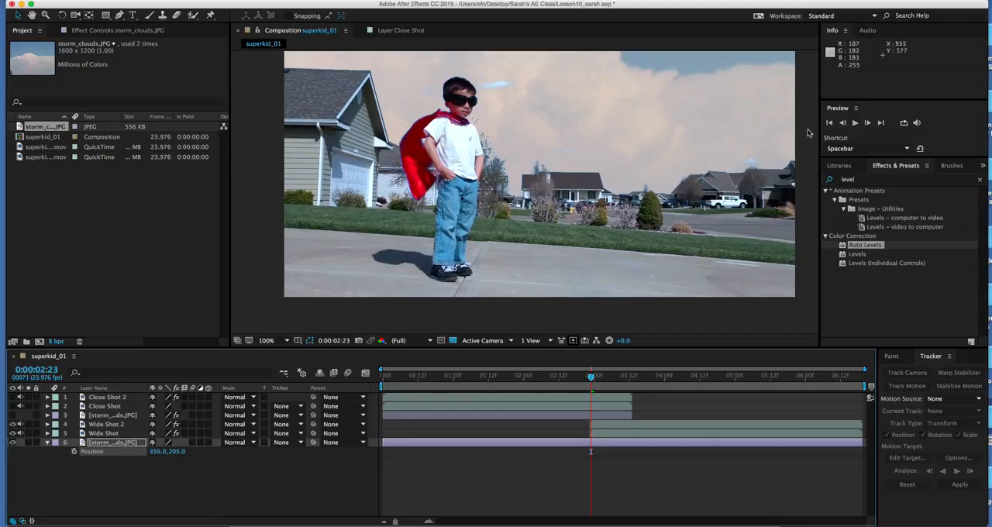
Step: Search the effects for "level" and apply Auto Levels to the bottom storm_clouds.JPG layer
click(852, 246)
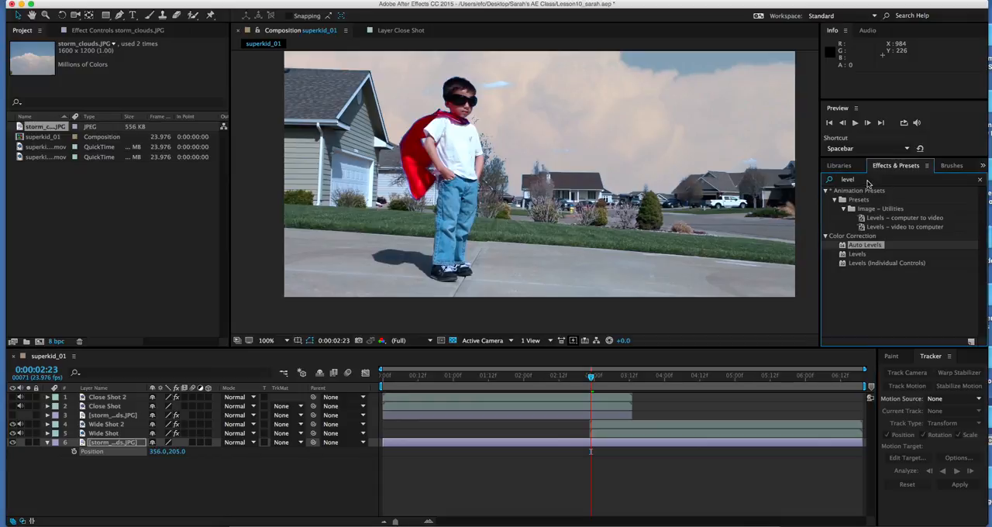
click(980, 179)
click(878, 180)
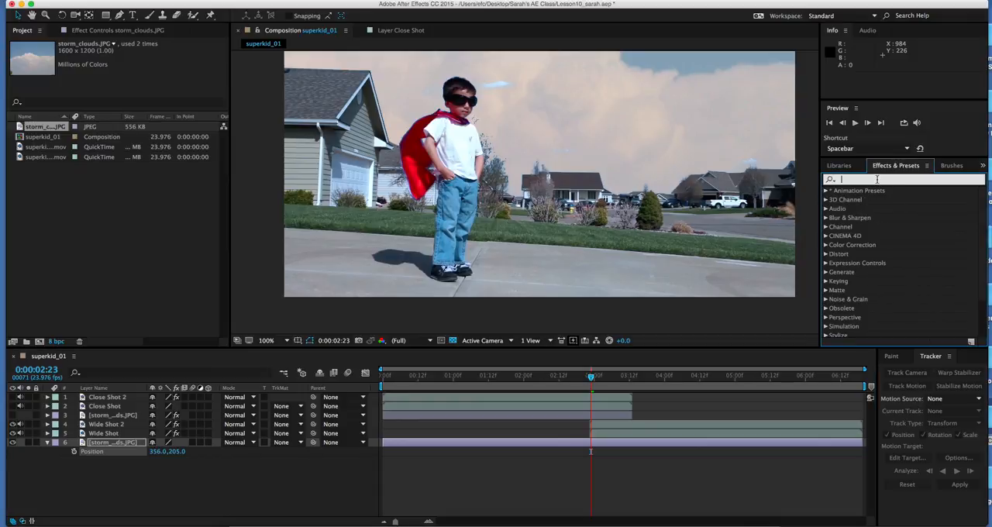
text(level)
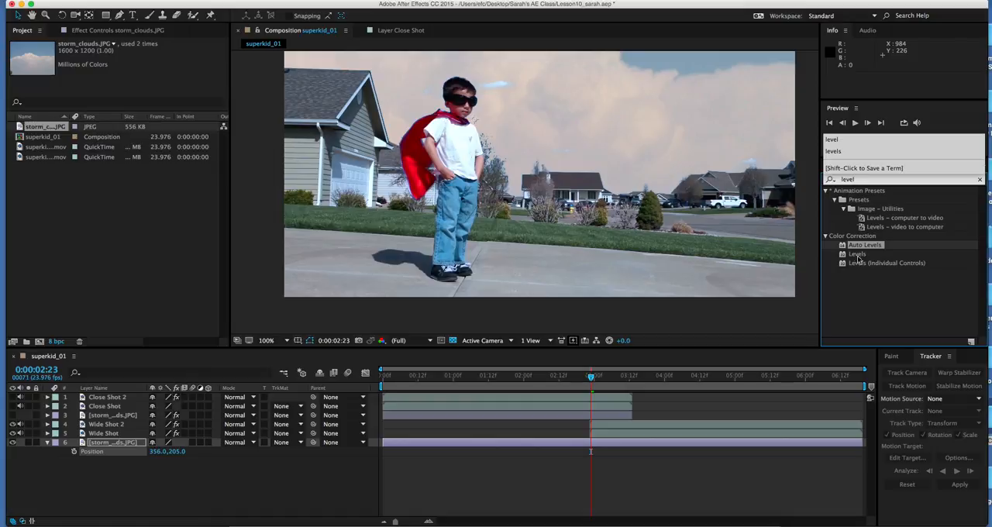
drag(862, 245, 664, 443)
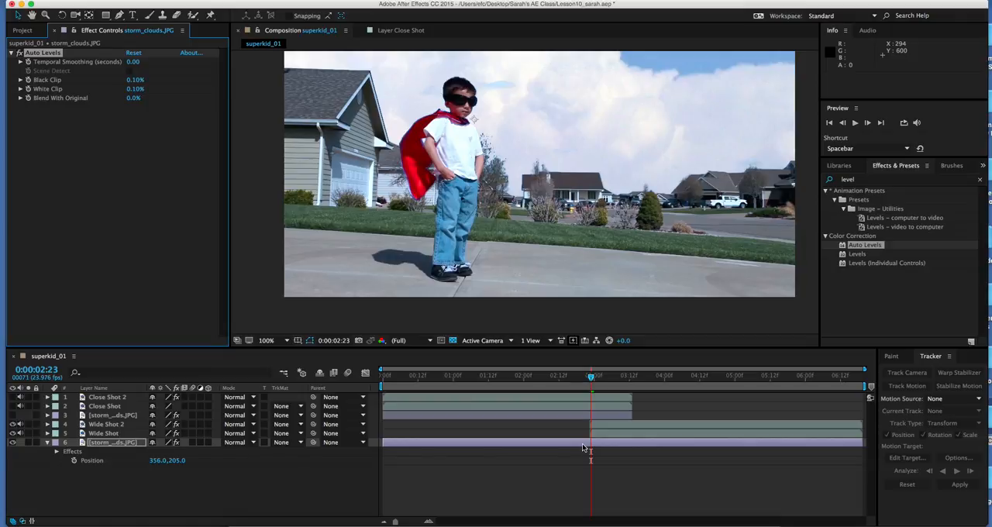
Step: Trim the bottom storm_clouds.JPG layer to start at 0:00:02:23, check the following frames, and return to 0:00:02:23
key(alt+bracketleft)
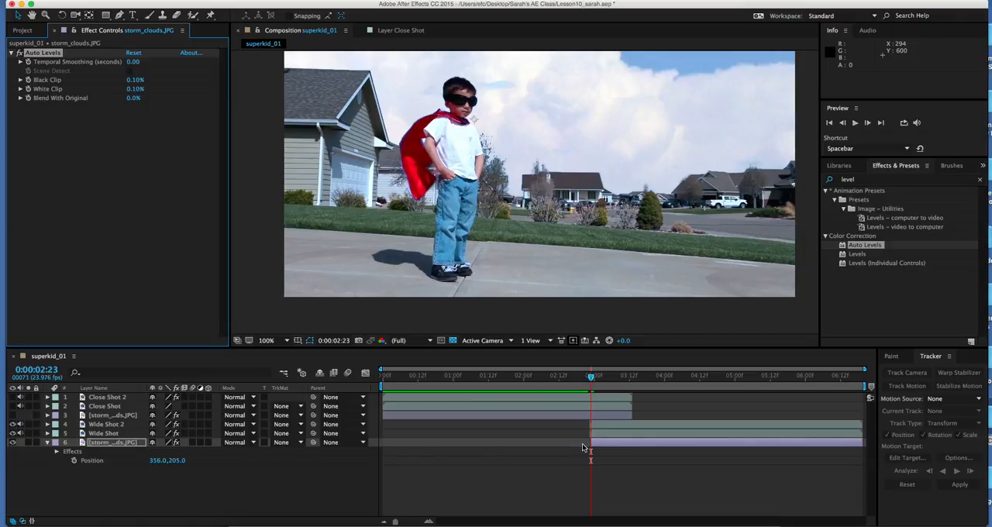
click(591, 443)
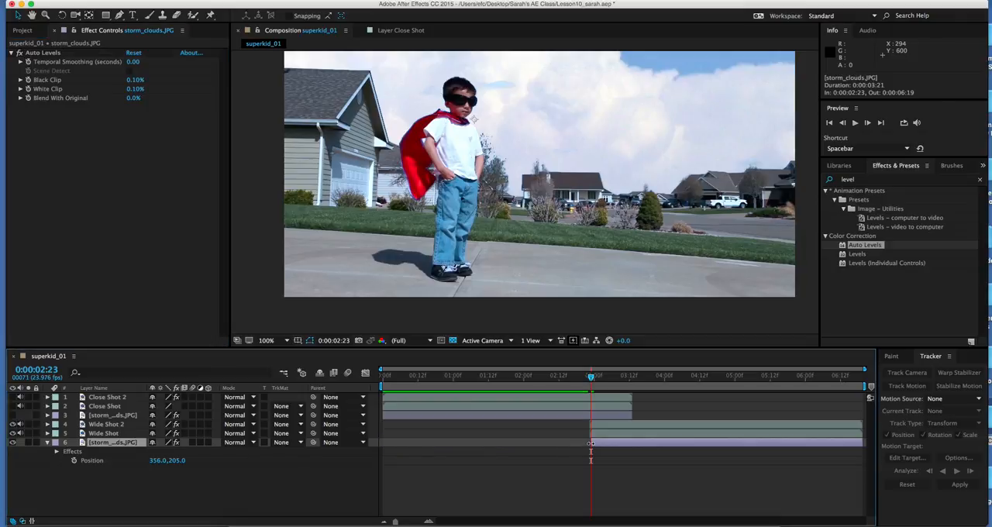
drag(590, 443, 588, 443)
drag(591, 377, 592, 378)
drag(587, 443, 589, 442)
drag(591, 380, 591, 380)
drag(591, 377, 624, 382)
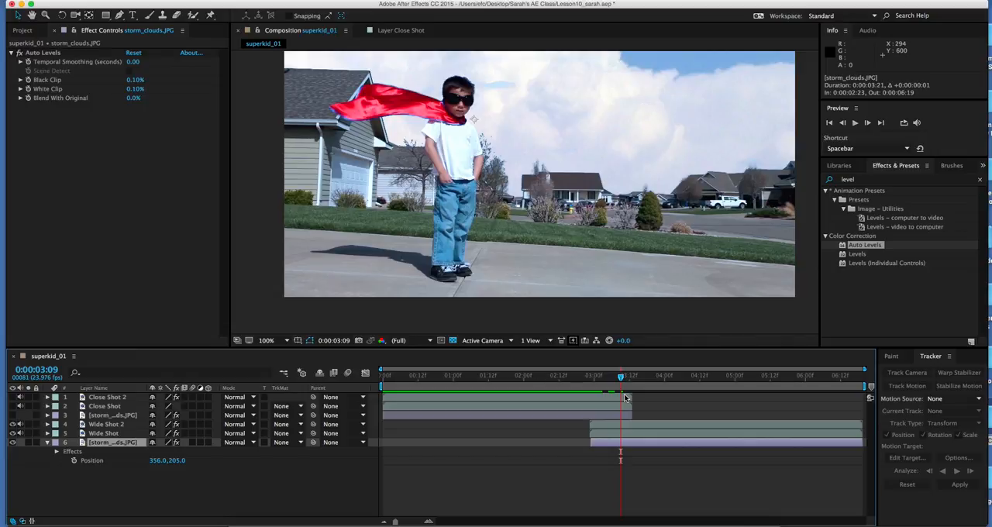
drag(602, 380, 591, 380)
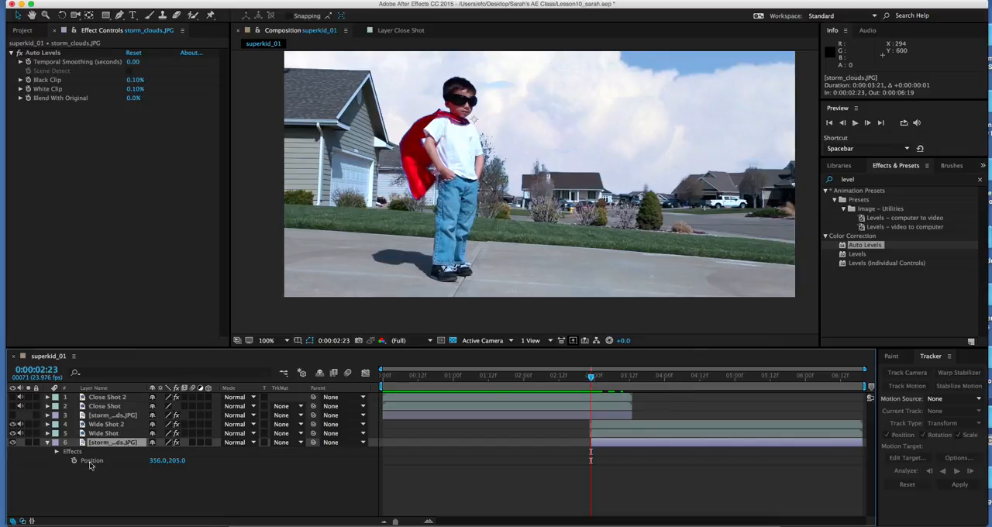
Step: Set up a motion track on Wide Shot with Position, Rotation and Scale, placing track points on the middle and right-hand house roofs
click(101, 434)
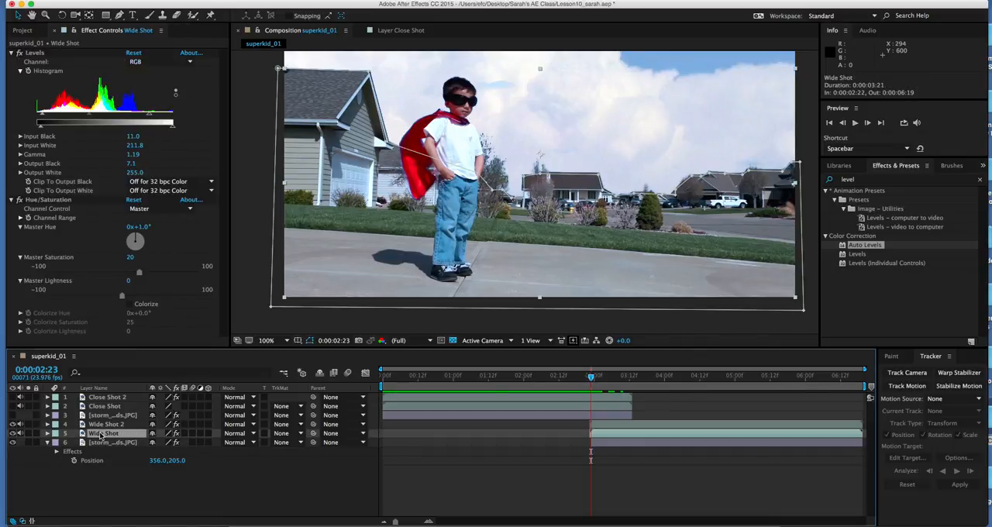
right_click(101, 436)
click(136, 471)
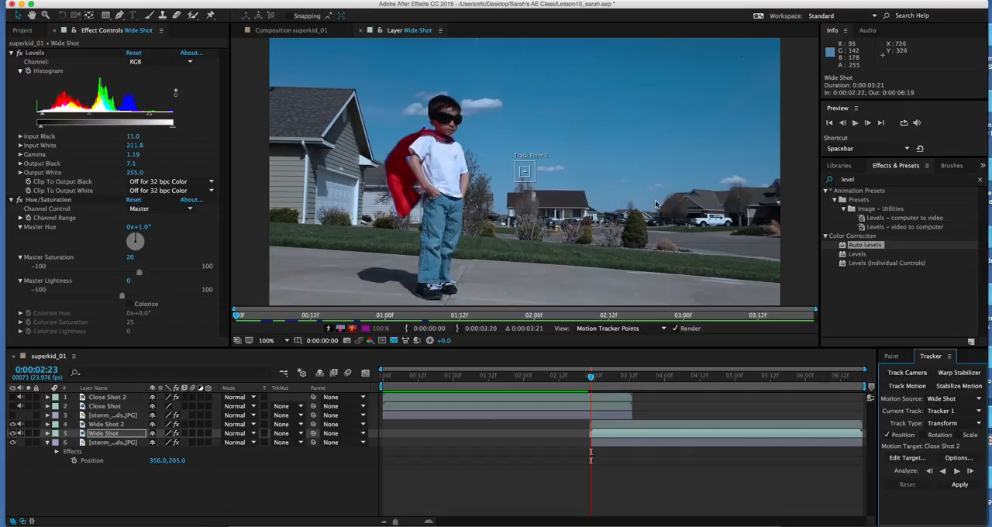
click(923, 435)
click(959, 435)
drag(553, 182, 691, 197)
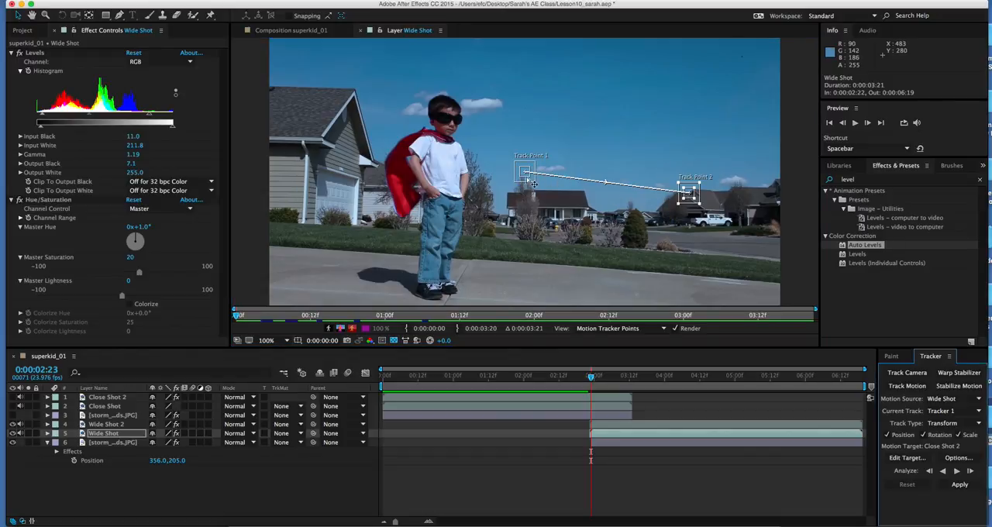
drag(533, 183, 590, 201)
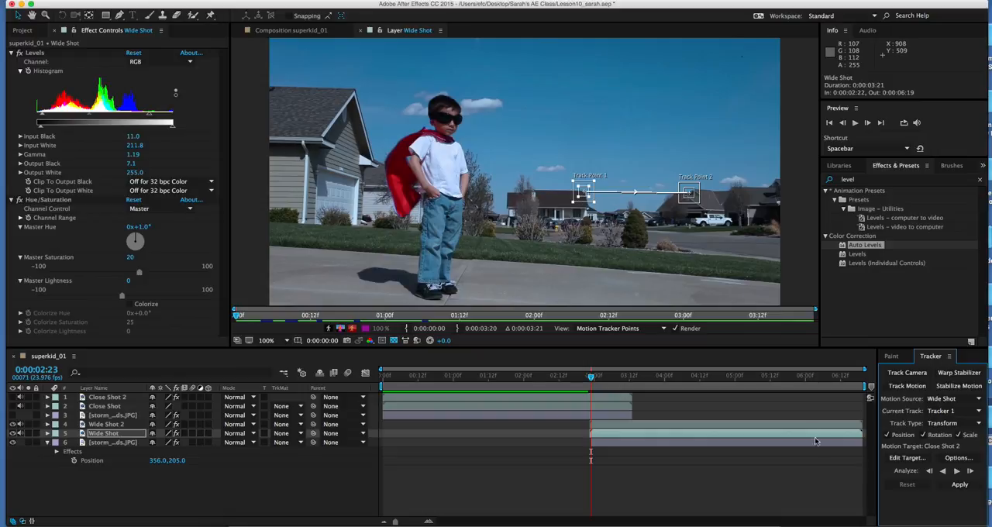
Step: Set the tracker's motion target to the layer 6. storm_clouds.JPG
click(910, 459)
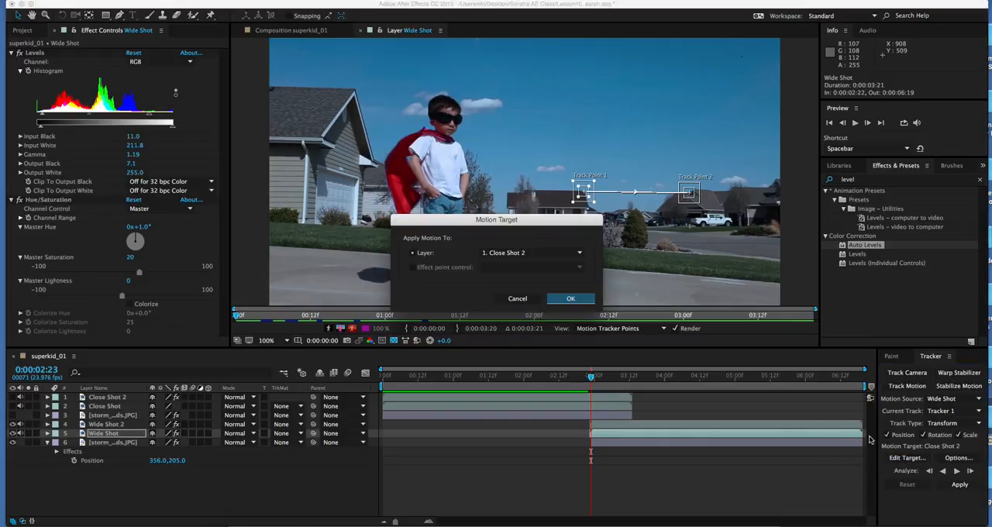
click(509, 251)
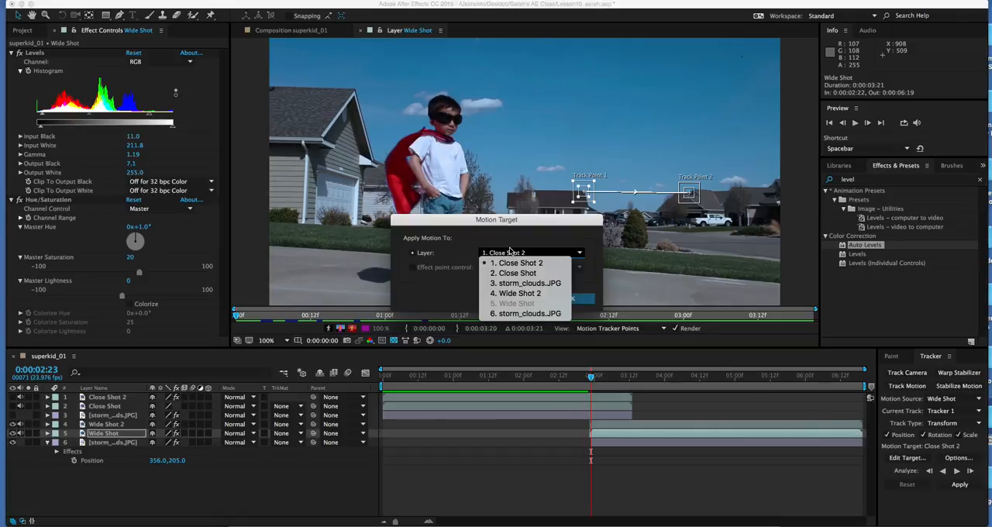
click(534, 314)
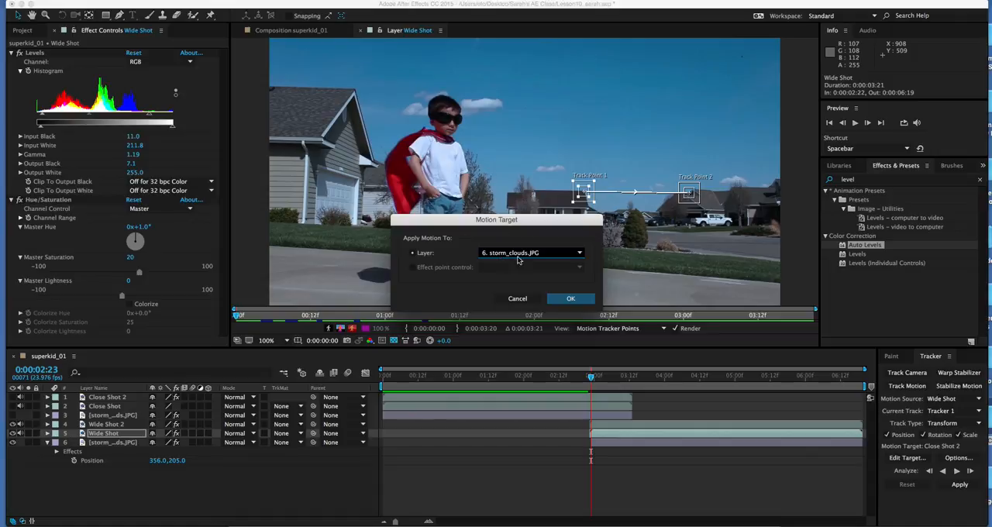
click(567, 298)
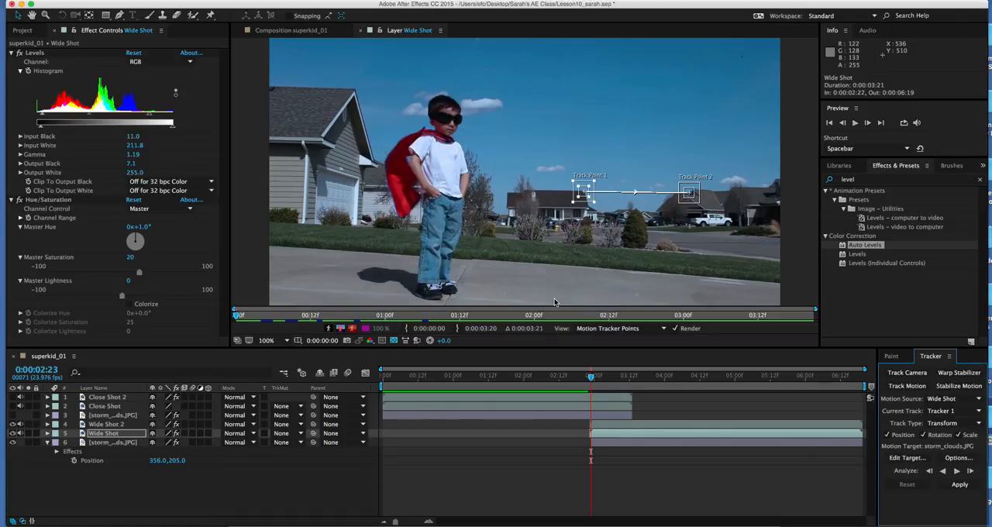
Step: Analyze the Wide Shot motion forward through the end of the clip and apply the tracking data to the storm clouds layer
click(958, 472)
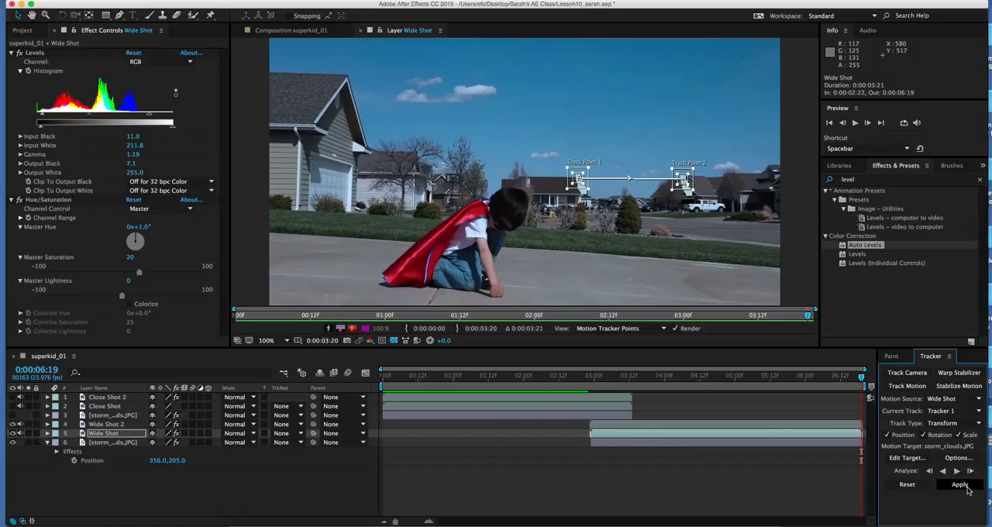
click(964, 485)
click(531, 281)
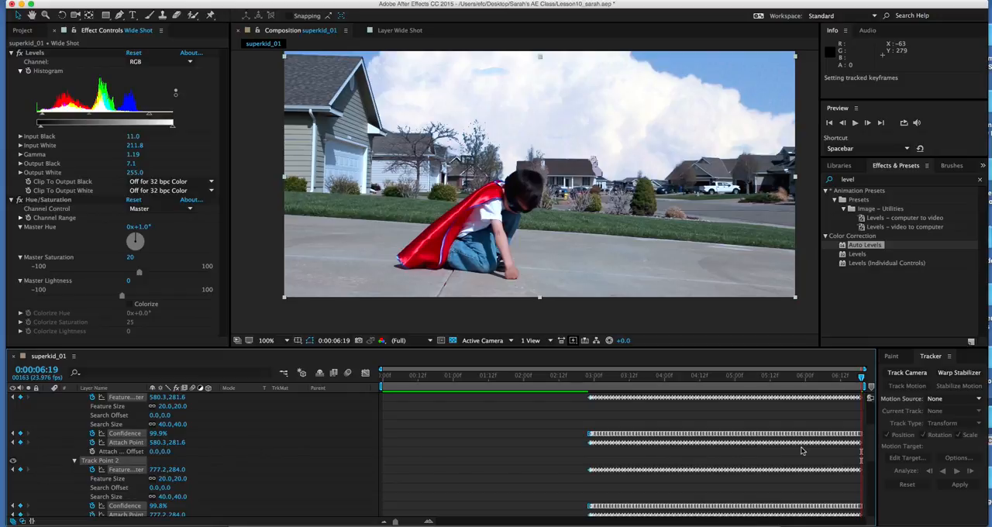
Step: Collapse the Wide Shot layer's tracker properties and scrub through the wide shot to 0:00:05:02
scroll(873, 445, up, 5)
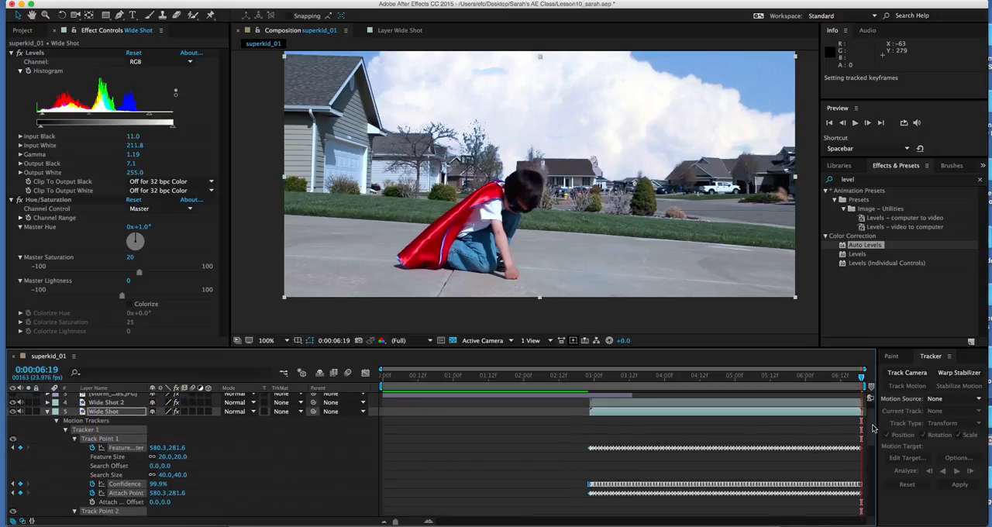
click(47, 424)
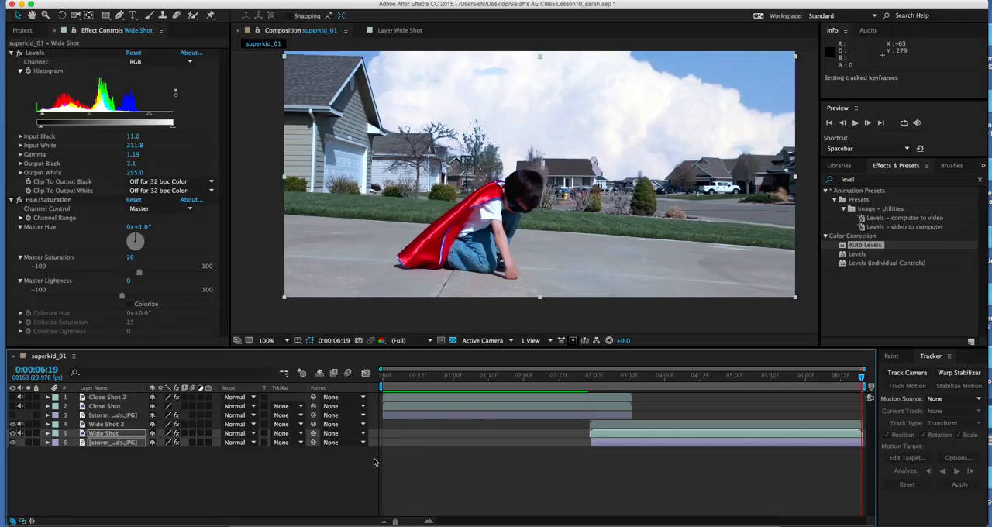
drag(621, 378, 741, 389)
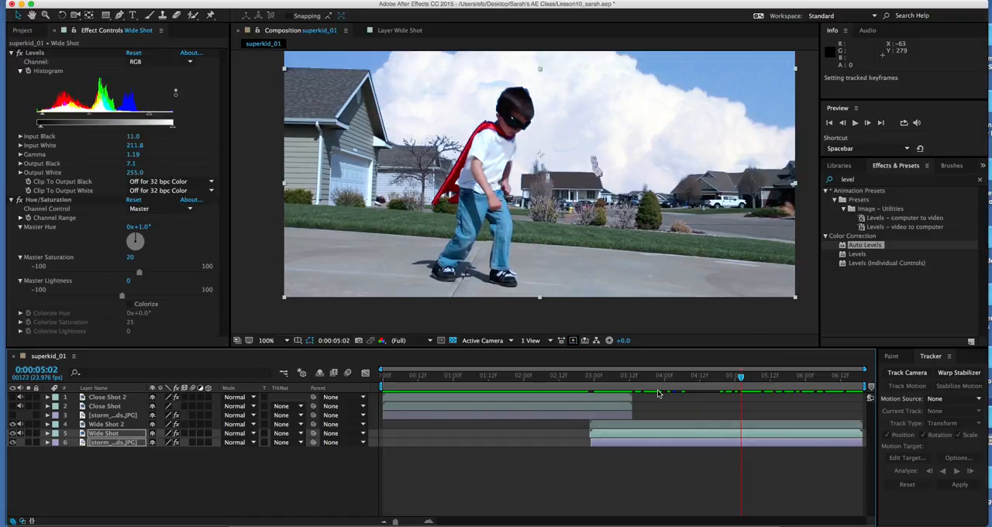
Step: Set the Anchor Point of the bottom storm_clouds.JPG layer to 941, 662
click(93, 470)
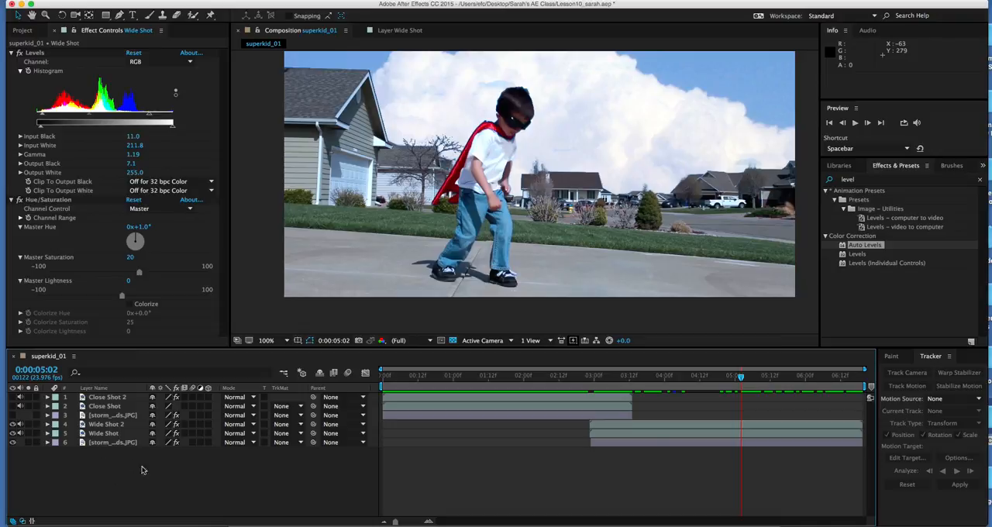
click(114, 443)
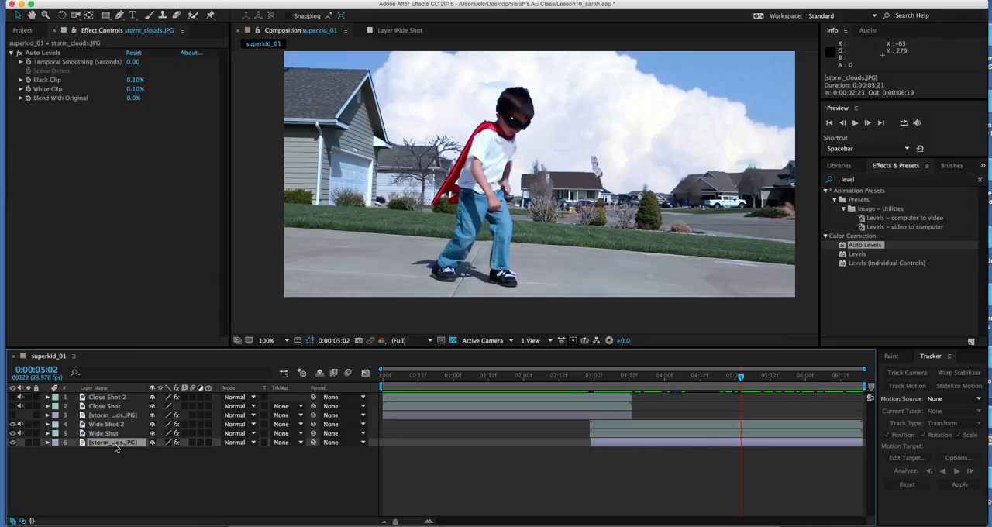
key(a)
click(157, 452)
text(99)
key(BackSpace)
text(41)
click(180, 451)
text(662)
key(Return)
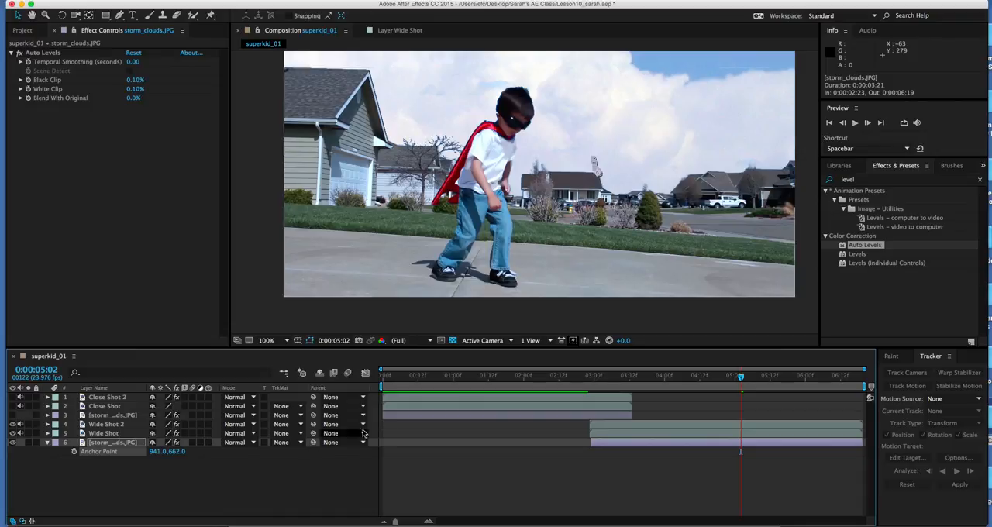
Step: Preview the wide shot from its start to check how the tracked clouds move with the footage
drag(597, 380, 674, 380)
key(space)
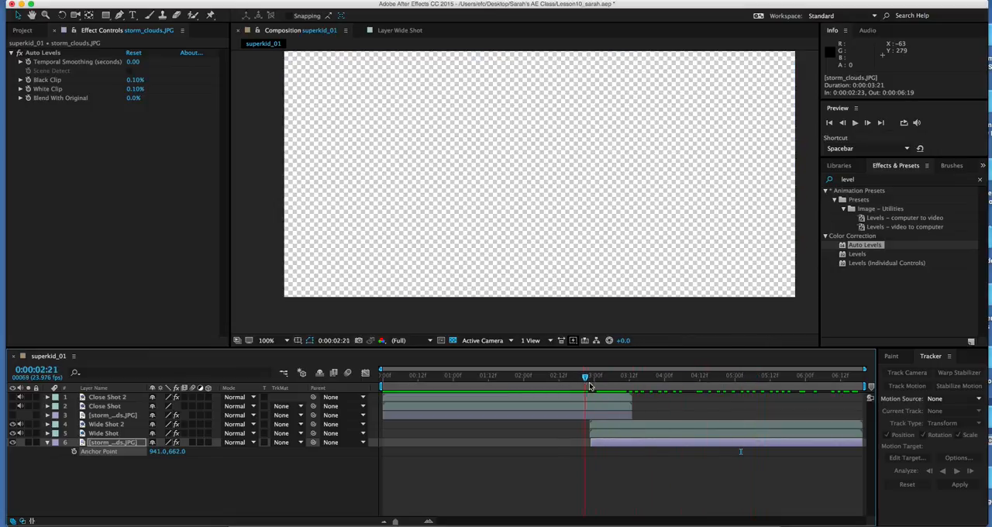
drag(802, 386, 594, 391)
key(space)
click(45, 443)
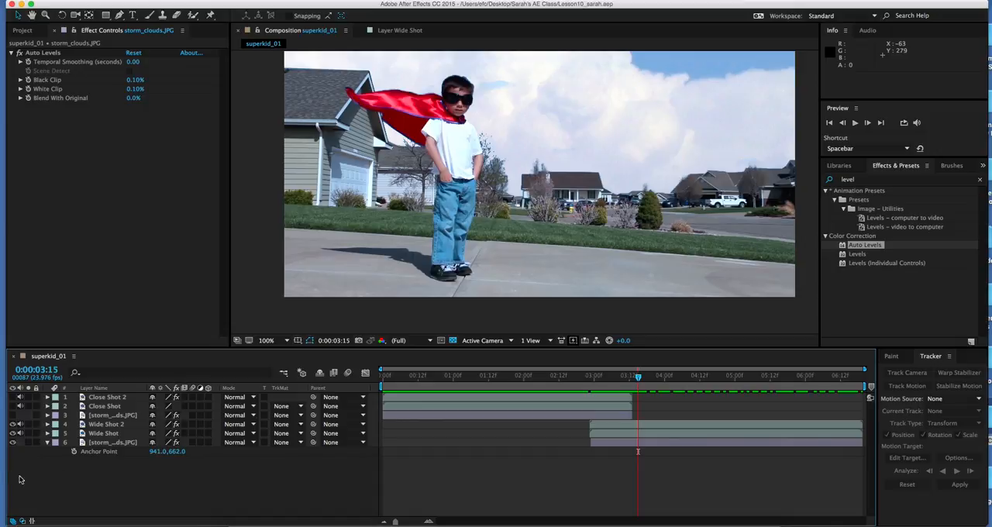
Step: Show the two Close Shot layers and their storm clouds layer, and add an adjustment layer named Steel Blue
drag(13, 415, 12, 397)
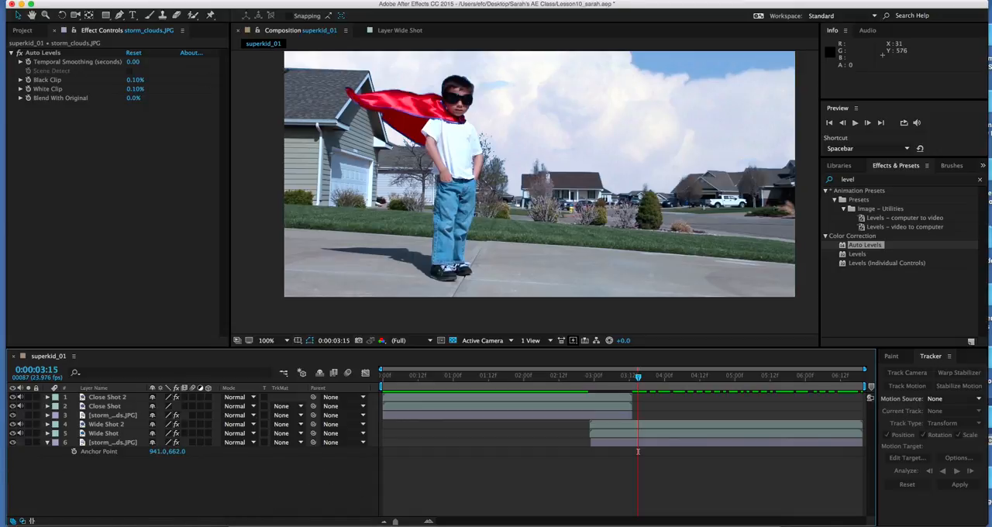
click(198, 0)
mouse_move(216, 7)
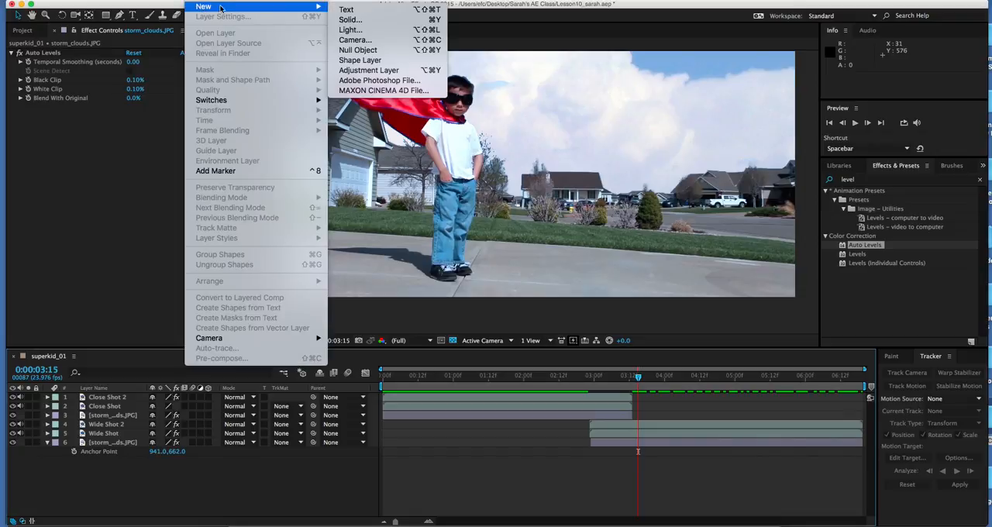
click(364, 70)
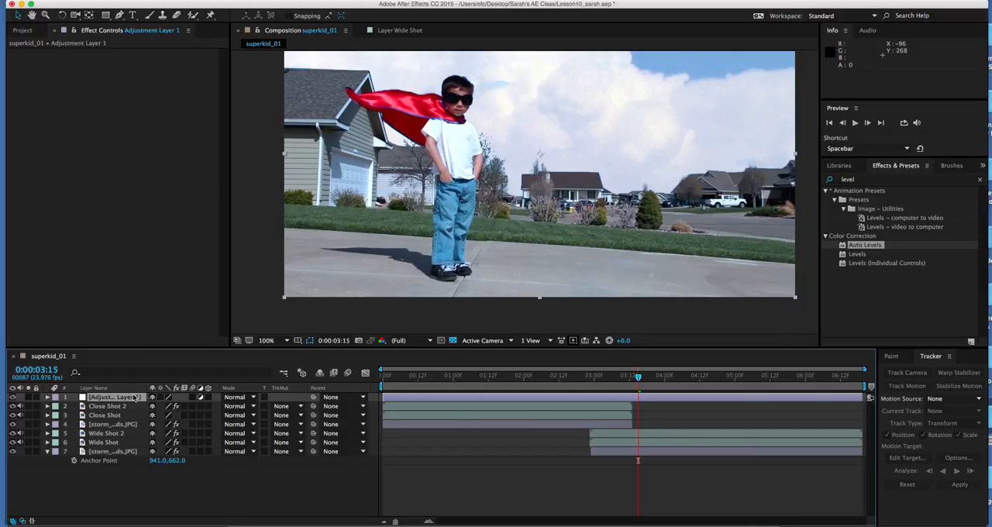
key(Return)
text(Steel)
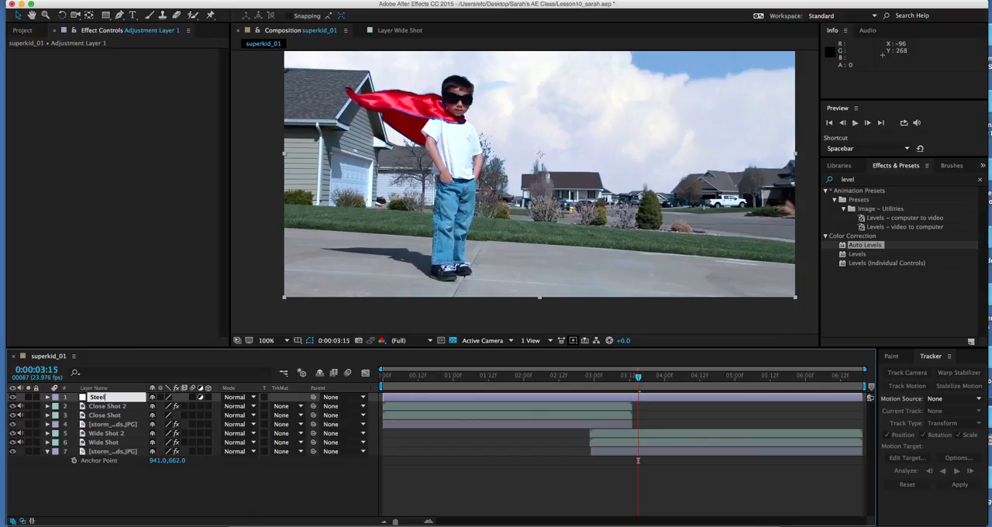
text( 8lue)
key(Return)
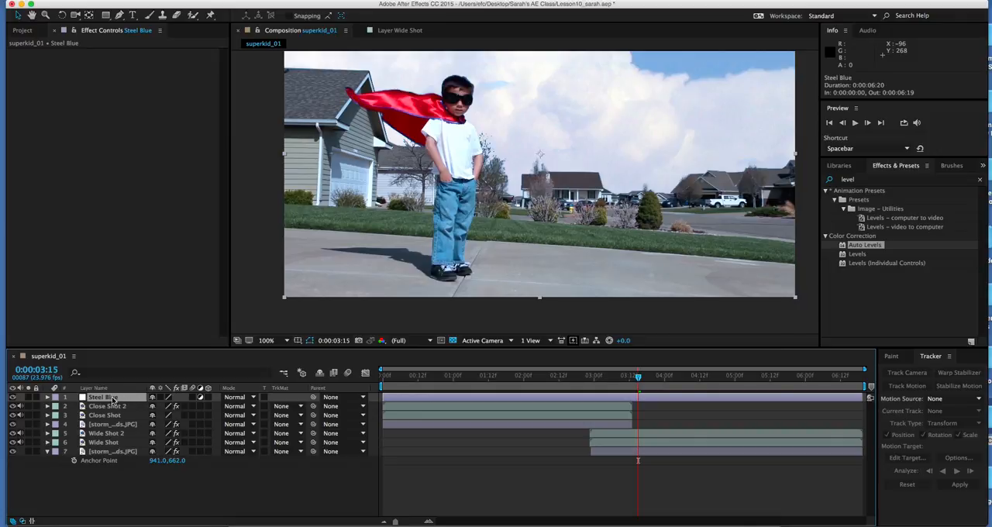
Step: Apply the CC Toner effect to the Steel Blue layer with Tones set to Pentone
click(228, 0)
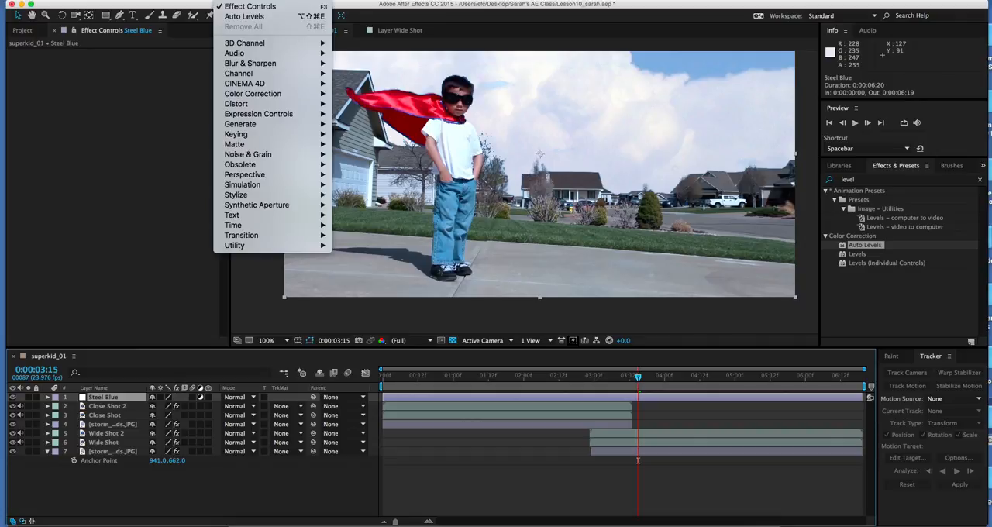
mouse_move(264, 98)
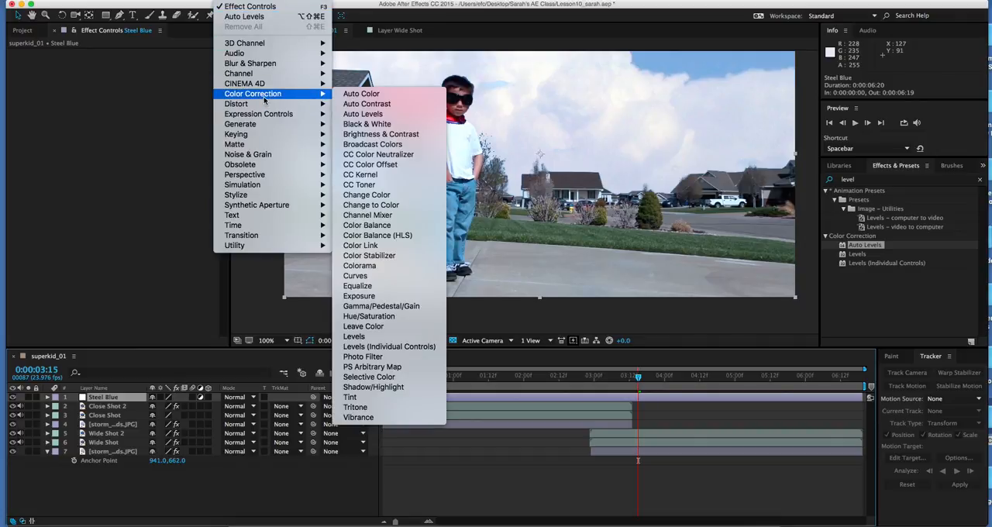
click(378, 185)
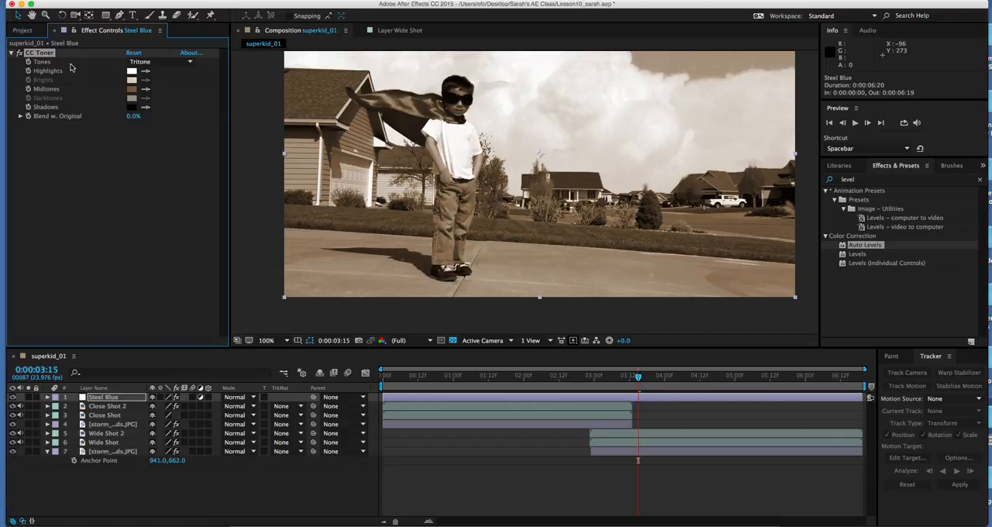
click(170, 64)
click(159, 94)
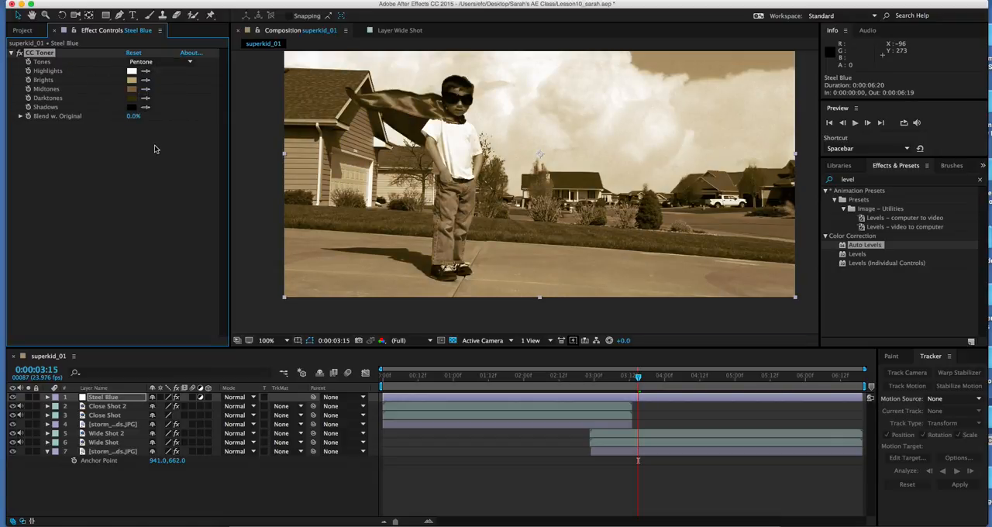
Step: Set the Brights color of CC Toner to the light steel blue 6FA8CD
click(131, 81)
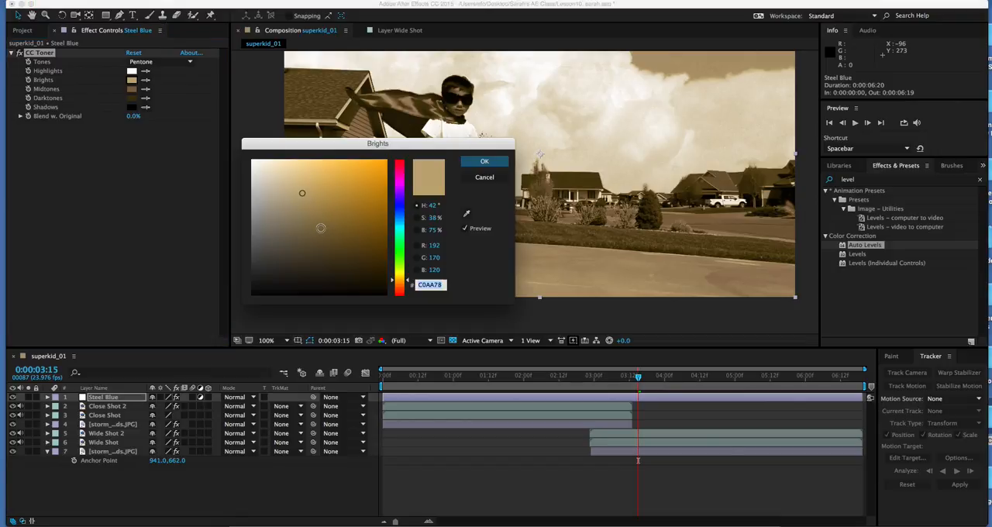
drag(404, 208, 404, 221)
click(305, 177)
mouse_move(304, 177)
mouse_down()
mouse_move(323, 182)
mouse_move(324, 198)
mouse_move(338, 172)
mouse_move(313, 172)
mouse_up()
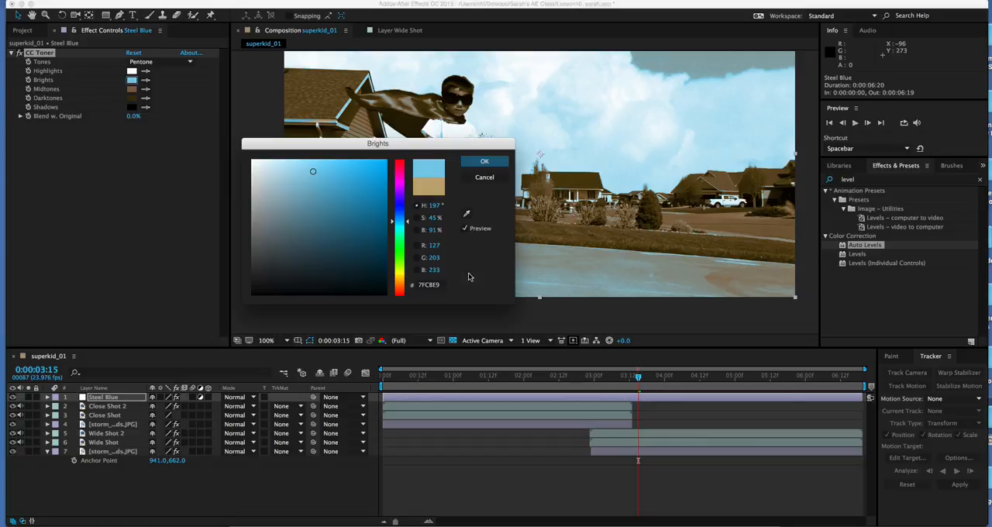
click(437, 257)
text(160)
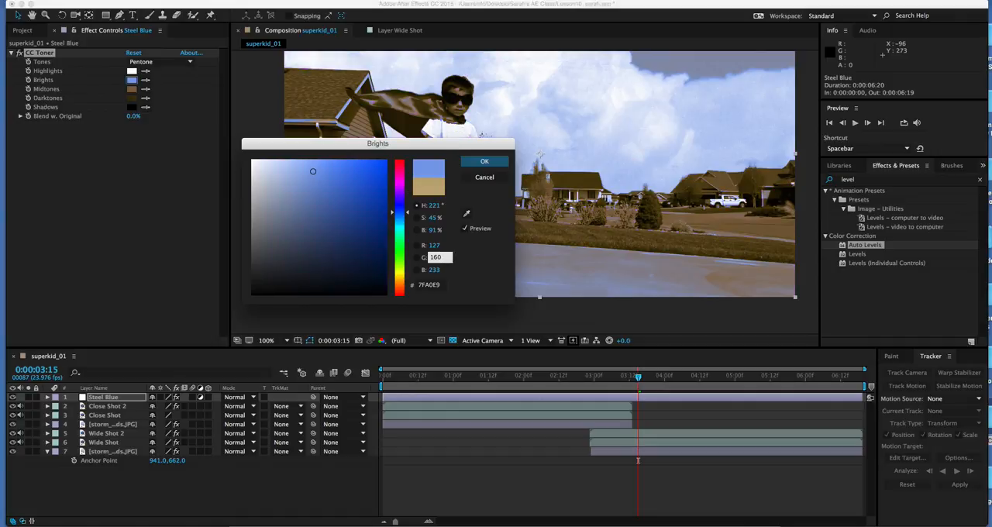
click(435, 270)
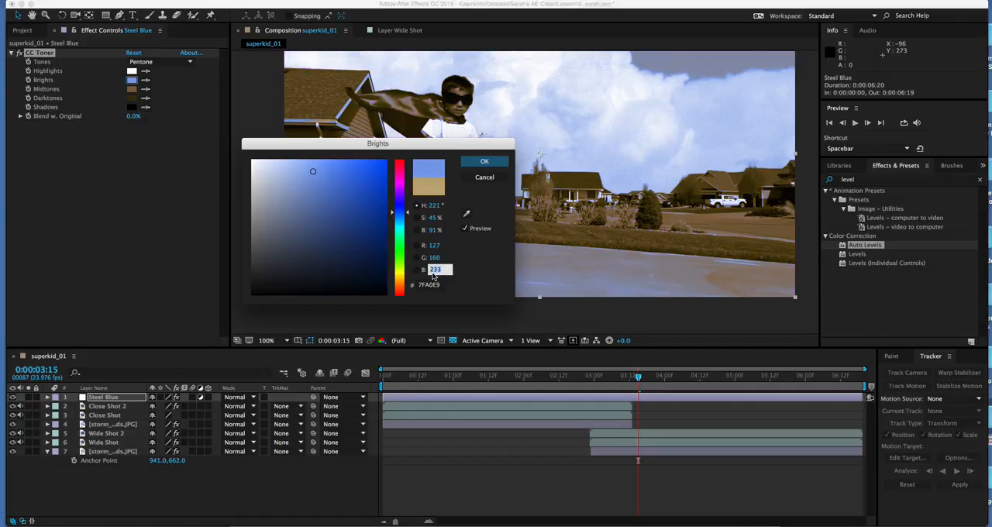
text(190)
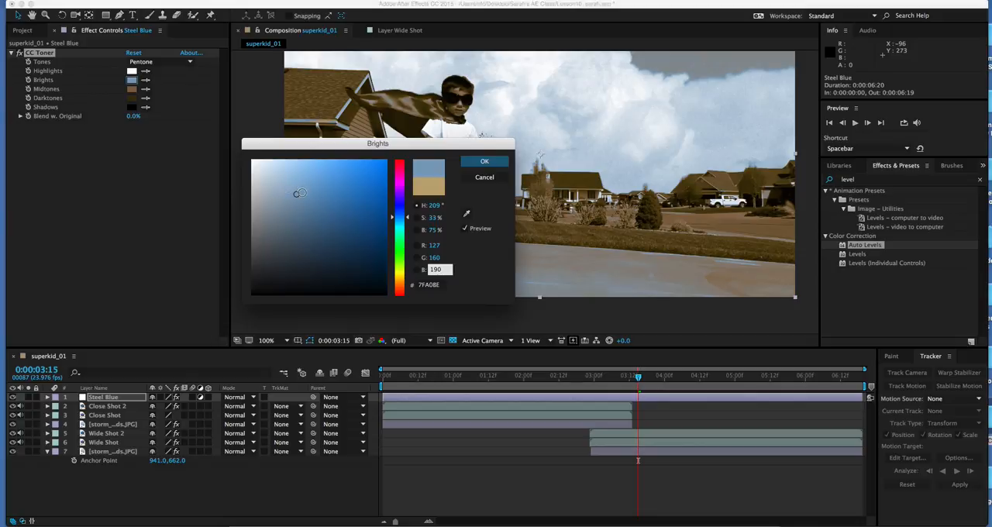
drag(296, 192, 313, 187)
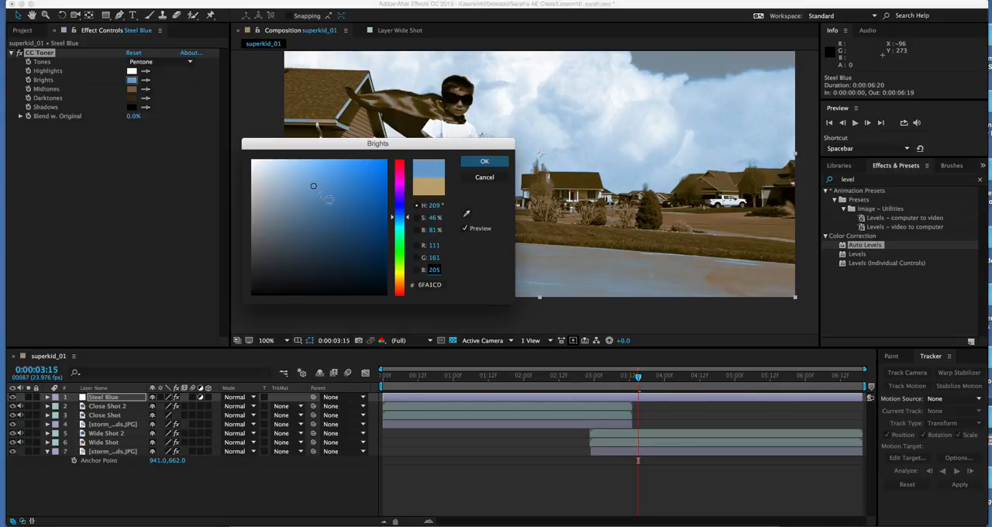
drag(406, 215, 408, 221)
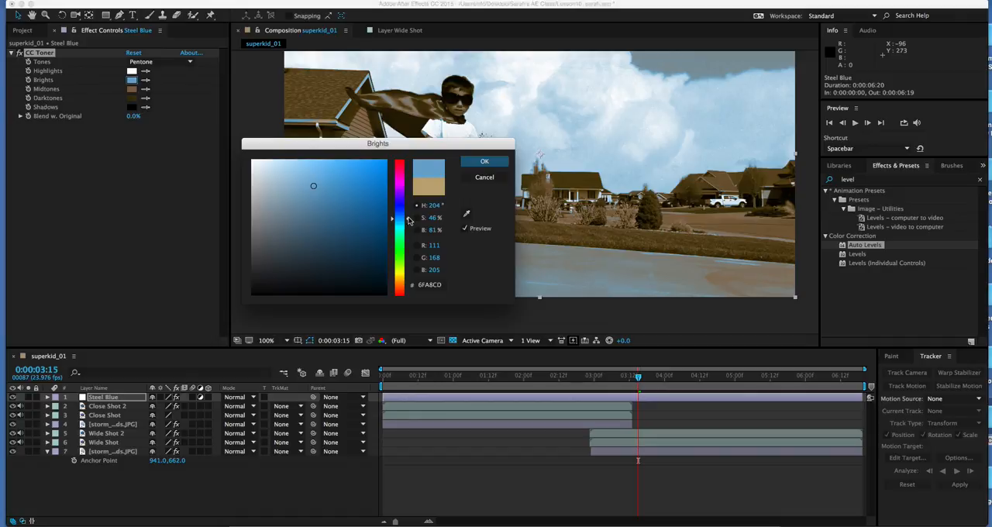
click(484, 162)
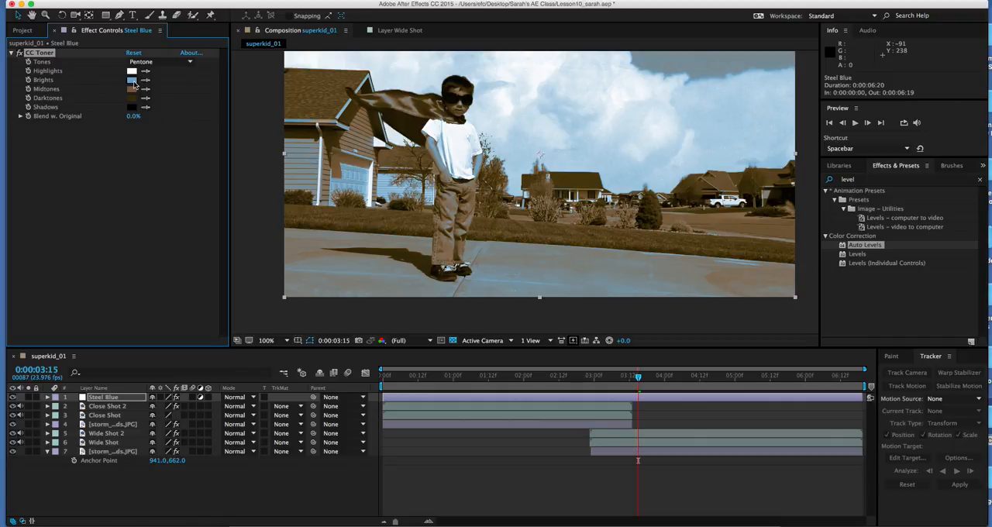
Step: Set the Midtones color of CC Toner to a darker blue, about 2D5264
click(132, 89)
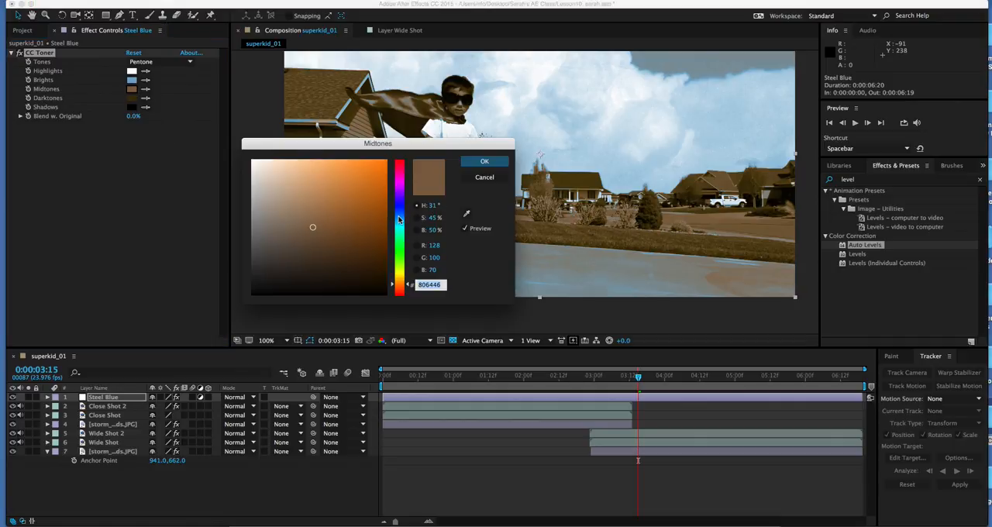
click(400, 221)
drag(338, 241, 326, 242)
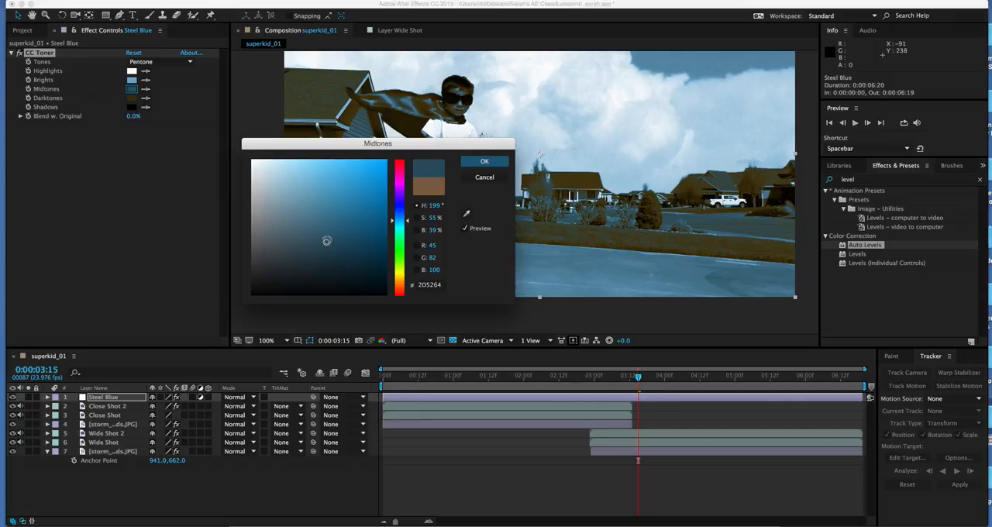
click(485, 162)
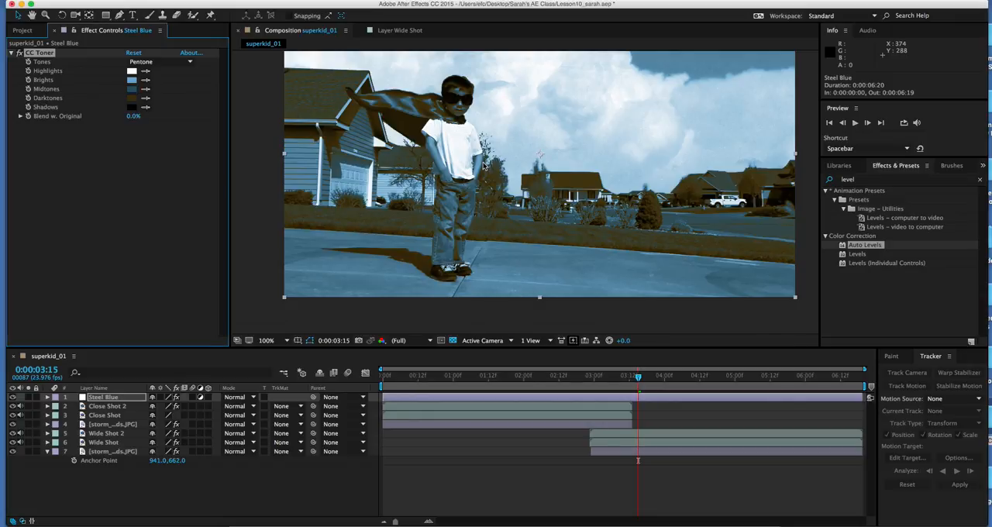
Step: Set the Darktones color of CC Toner to the very dark blue 091F32
click(132, 98)
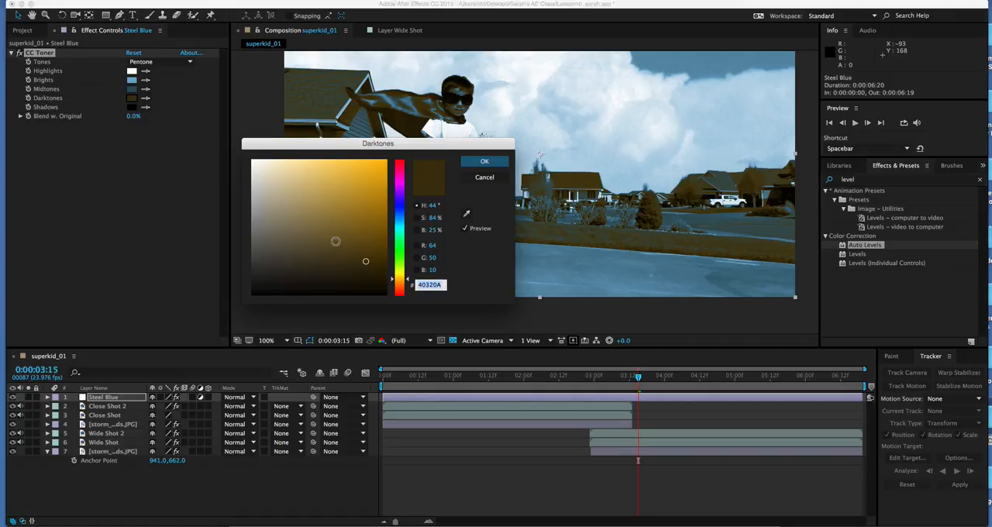
click(403, 217)
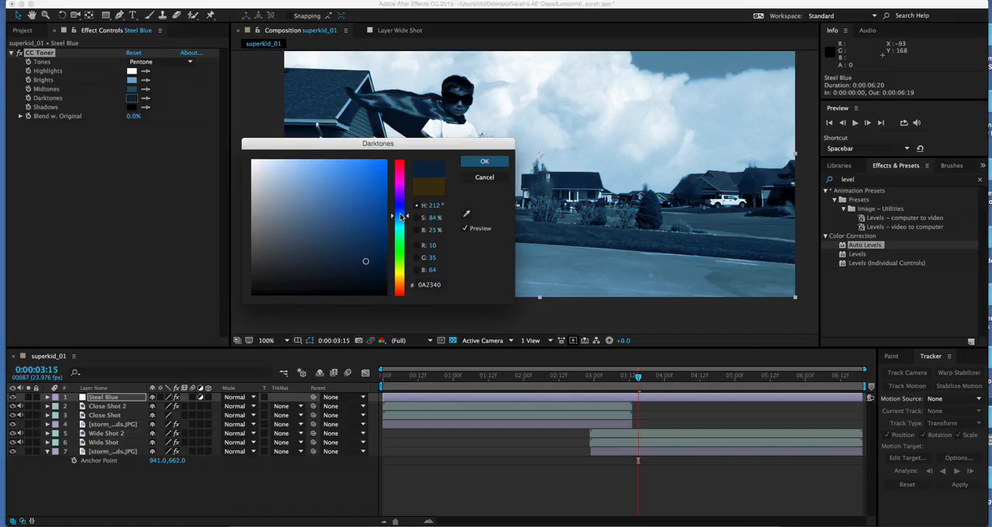
drag(402, 217, 403, 221)
click(379, 270)
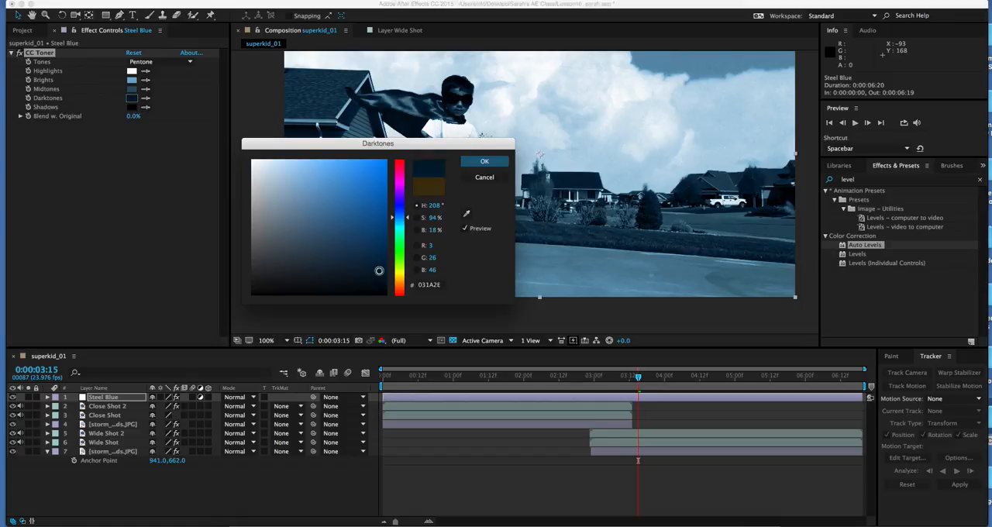
drag(379, 270, 363, 268)
click(487, 163)
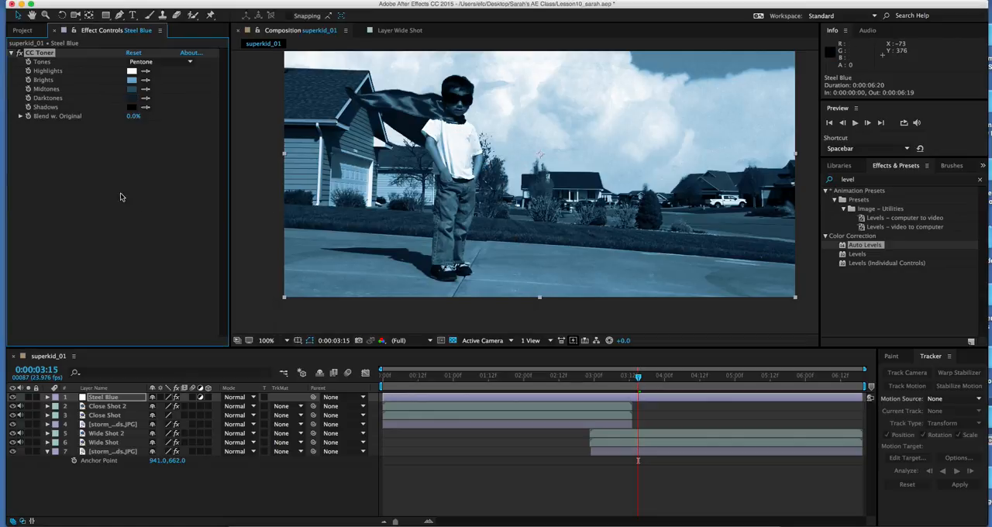
Step: Try a Blend w. Original of about 50% on CC Toner and return it to 0%
click(20, 116)
drag(34, 133, 122, 135)
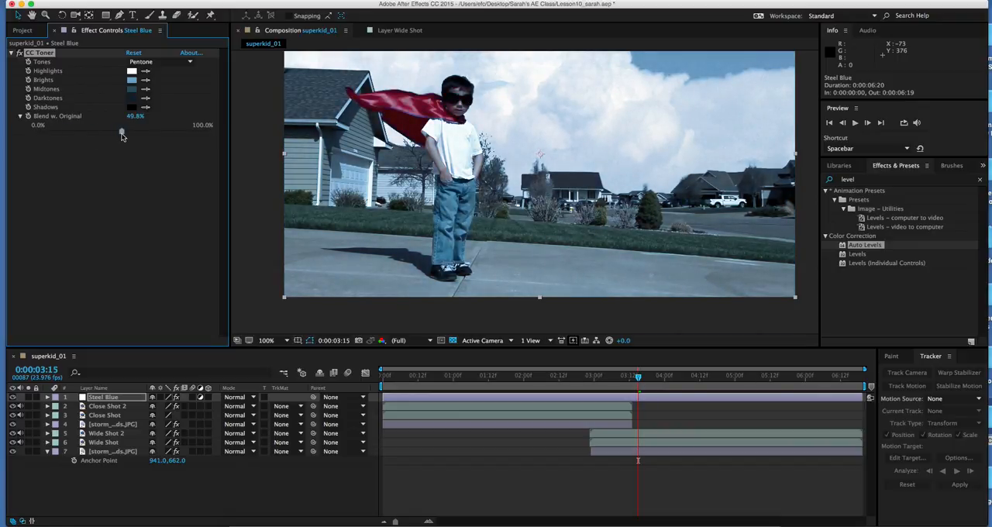
drag(122, 135, 7, 137)
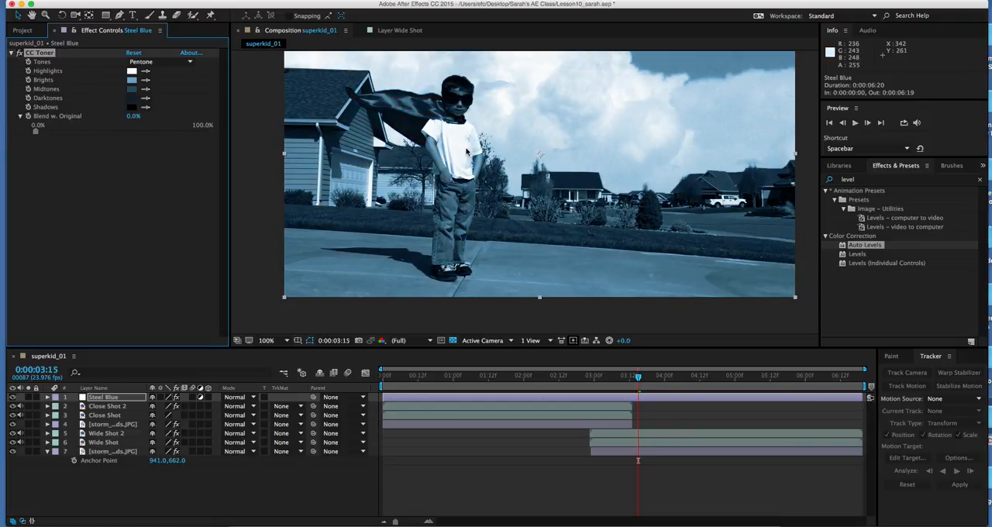
Step: Compare the shot with CC Toner off and on and set its Blend w. Original to about 74.5%
click(208, 132)
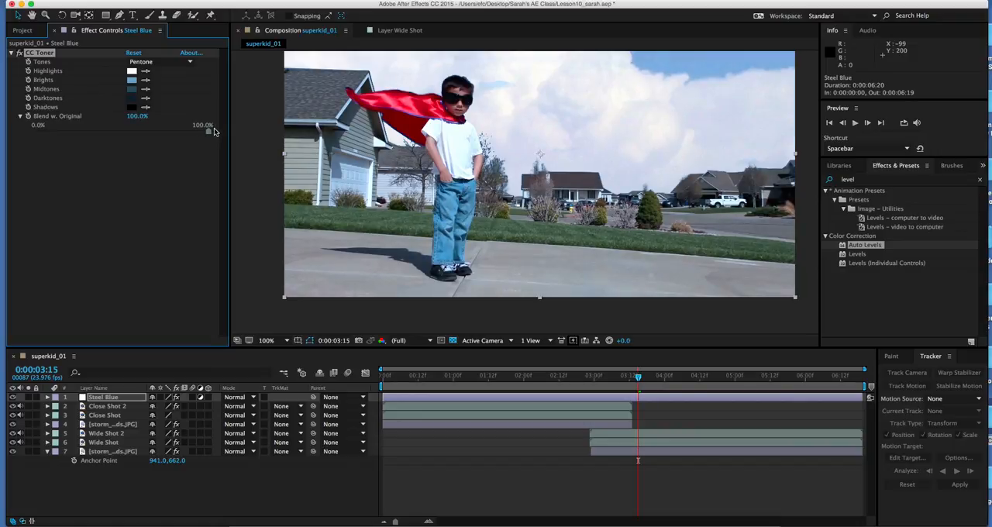
drag(214, 131, 169, 135)
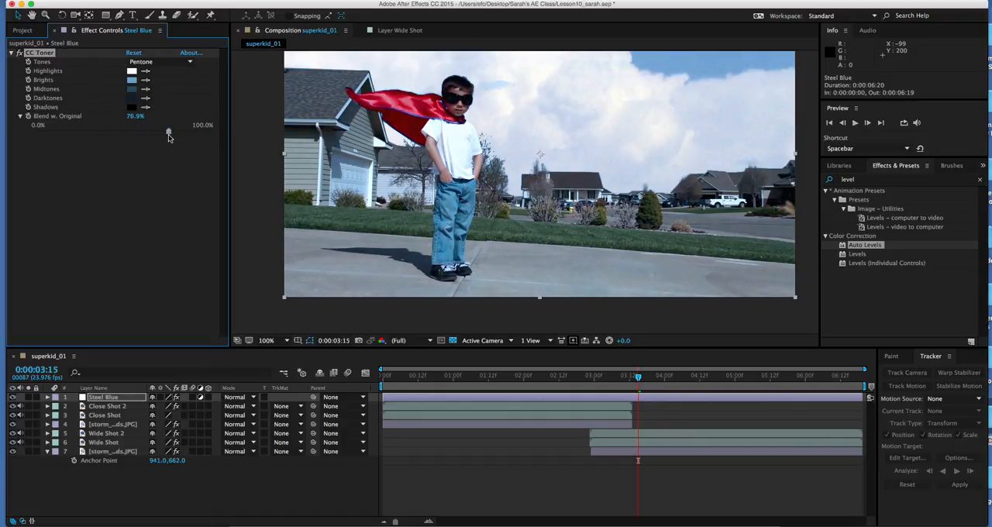
click(19, 53)
click(19, 53)
click(20, 53)
click(19, 52)
click(20, 52)
click(19, 53)
click(20, 53)
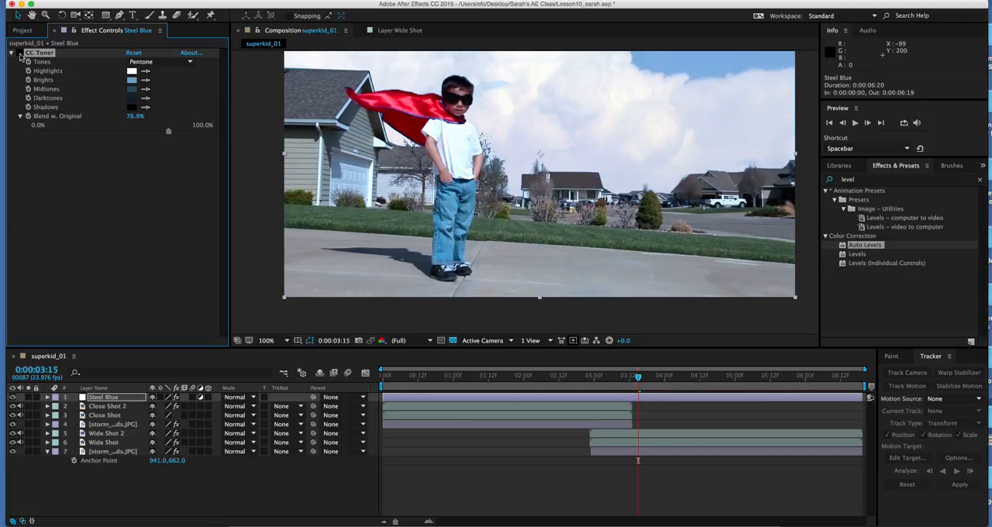
click(19, 53)
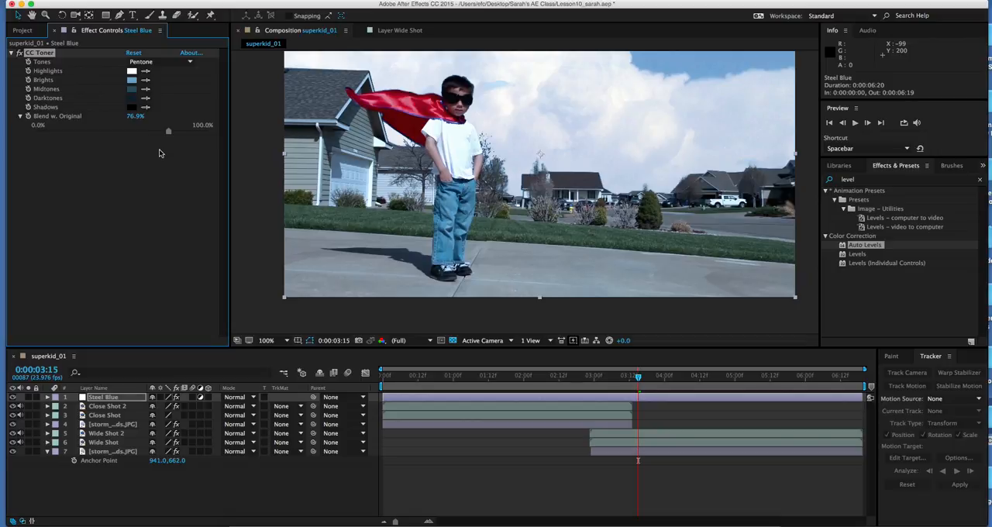
drag(169, 129, 164, 133)
Step: Pre-compose all seven layers of superkid_01 into a new composition named Final Effect, moving all attributes into it
click(111, 483)
click(47, 451)
drag(93, 482, 85, 397)
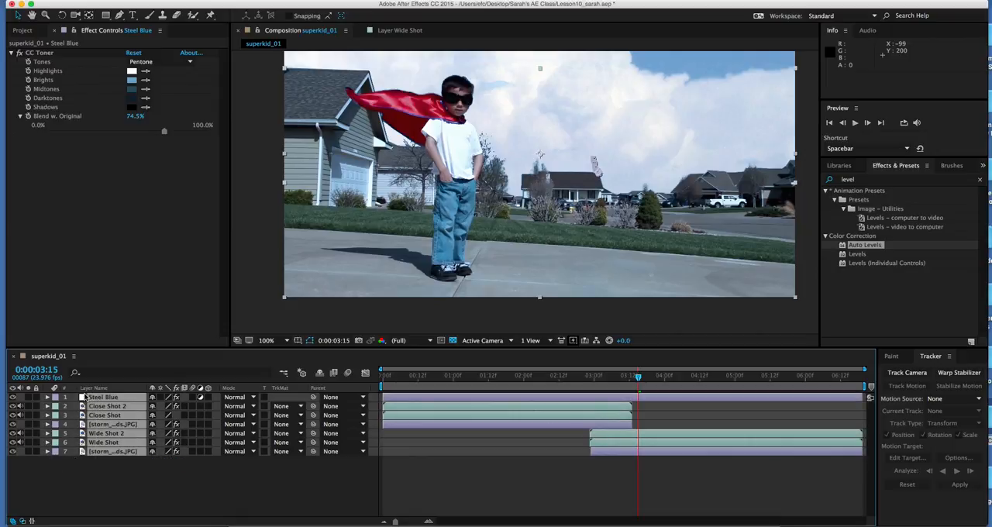
click(204, 1)
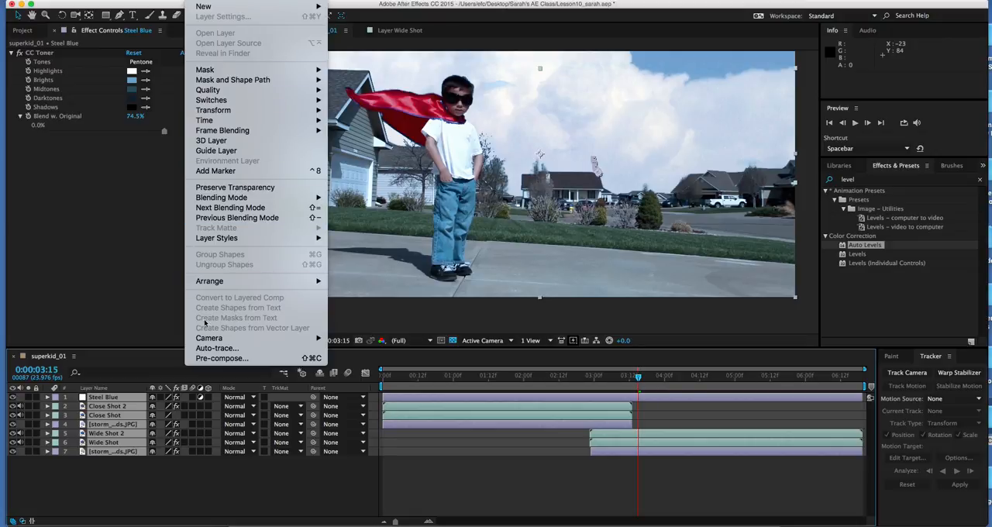
click(221, 358)
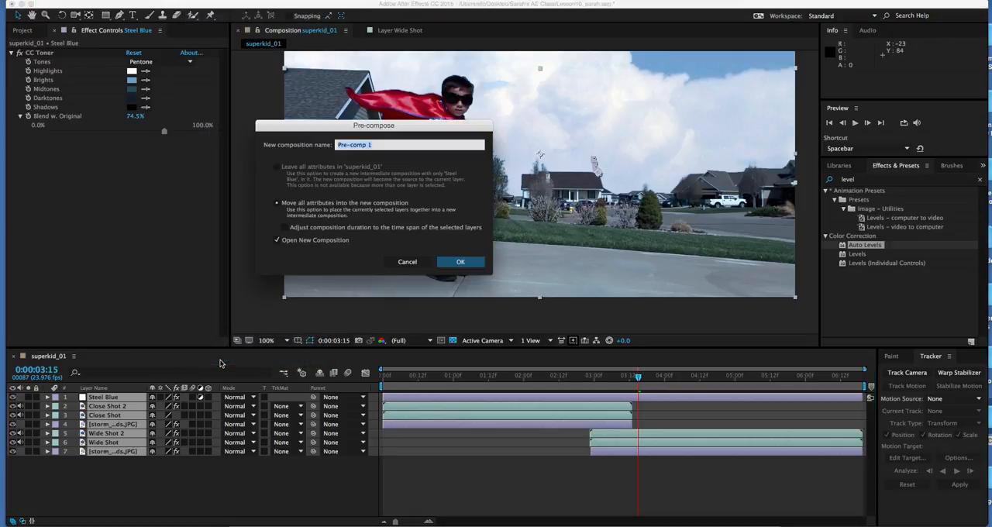
text(Final Effect)
click(474, 262)
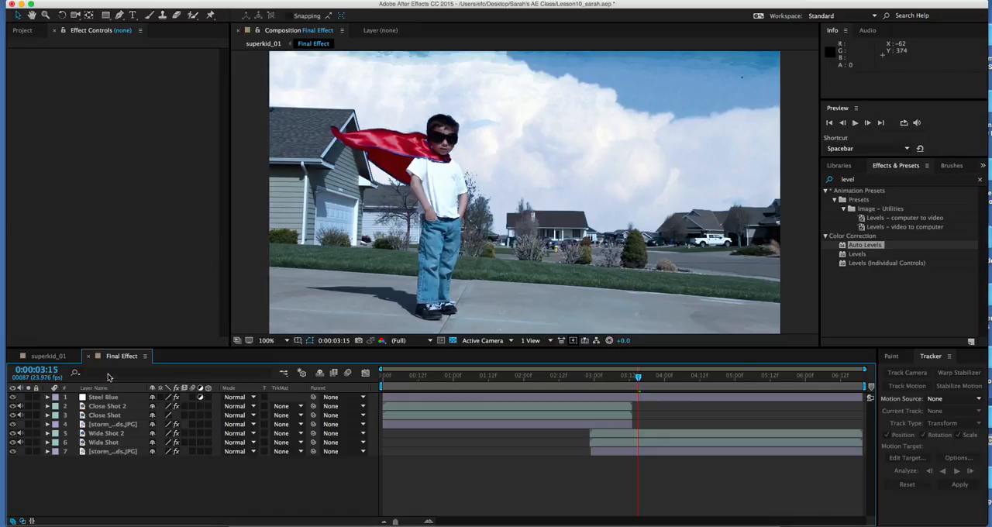
Step: Duplicate the Final Effect layer in the superkid_01 composition and apply Fast Blur to the upper copy
click(54, 358)
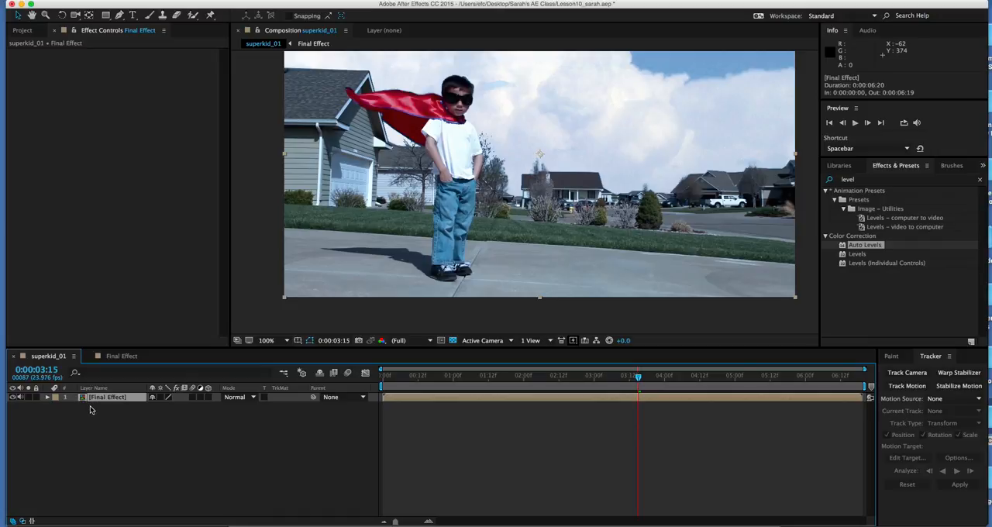
key(super+d)
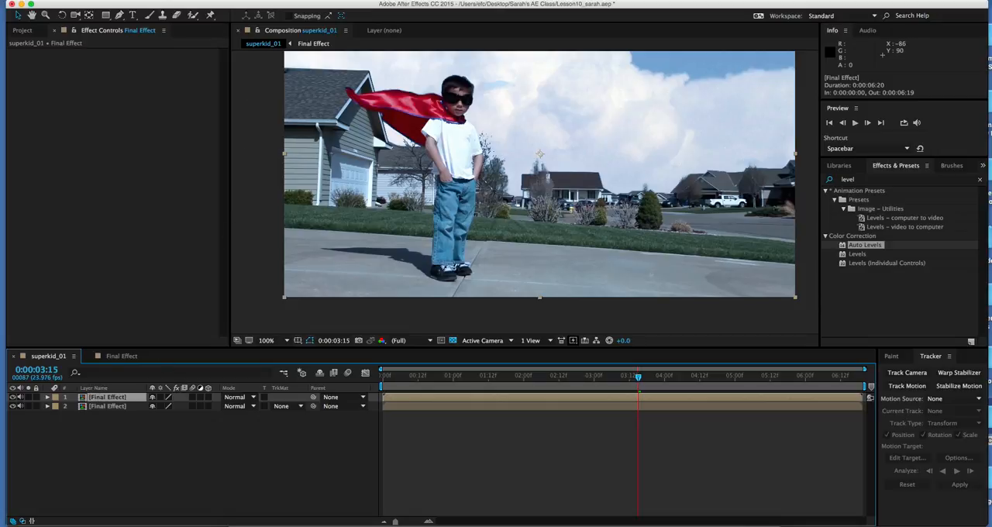
click(233, 1)
mouse_move(238, 72)
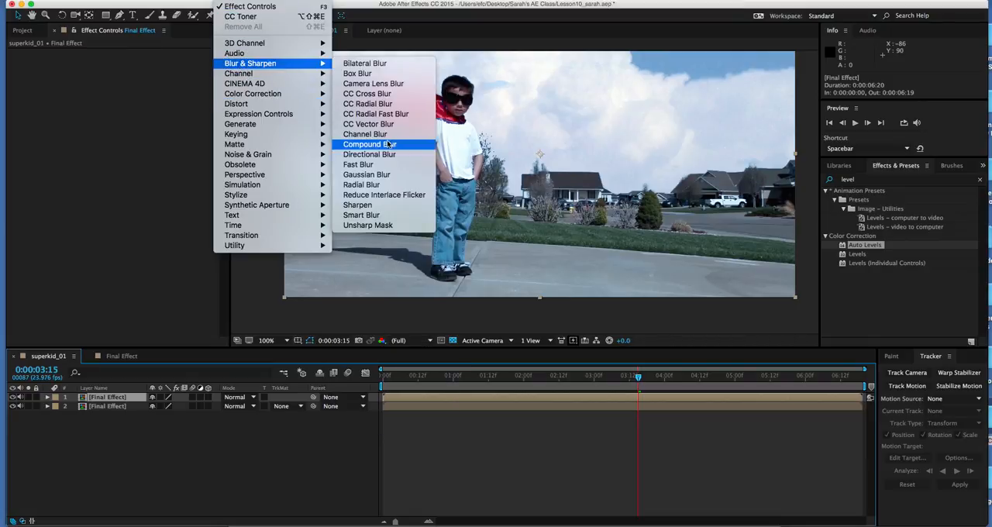
click(382, 167)
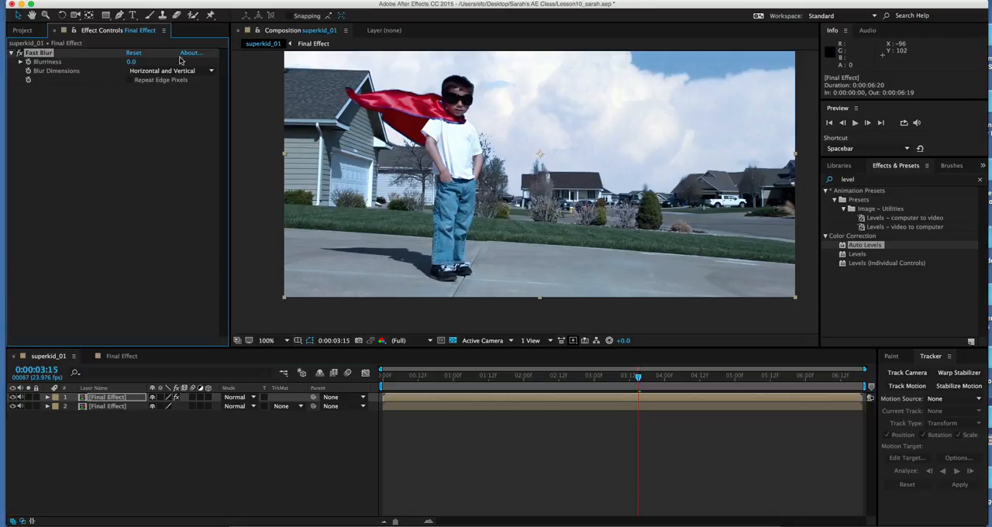
Step: Set the Blurriness of the Fast Blur effect to 40
click(21, 62)
click(133, 62)
text(40)
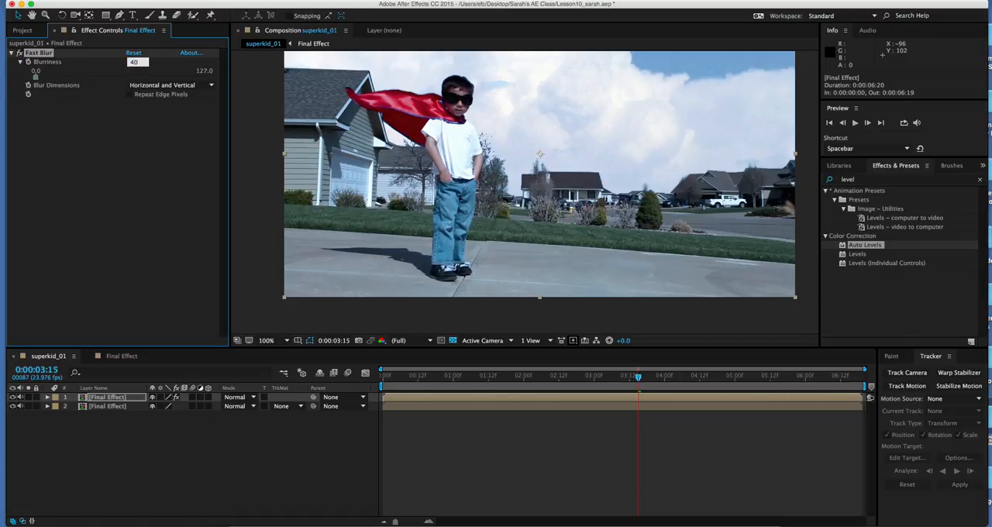
key(Return)
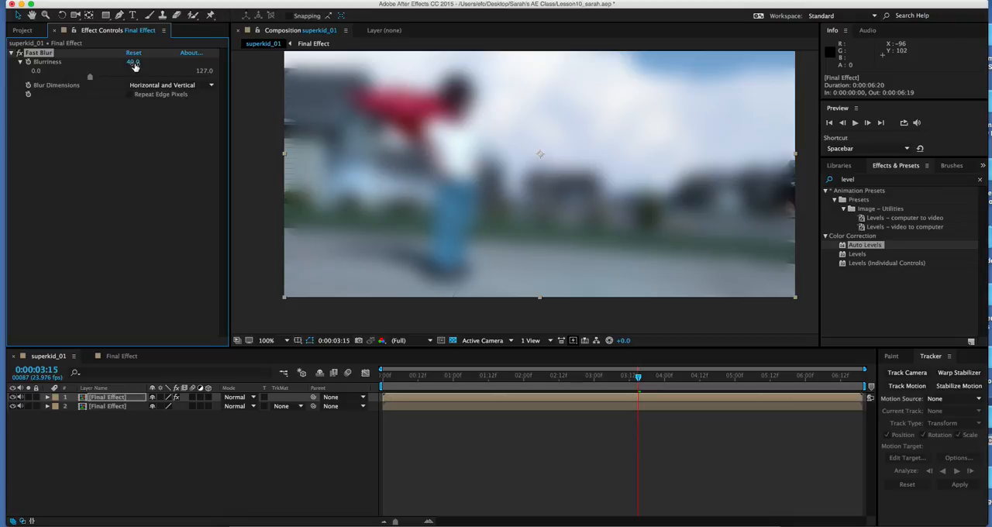
Step: Set the blurred Final Effect copy's opacity to 30% and compare the image with that layer hidden and shown
click(99, 399)
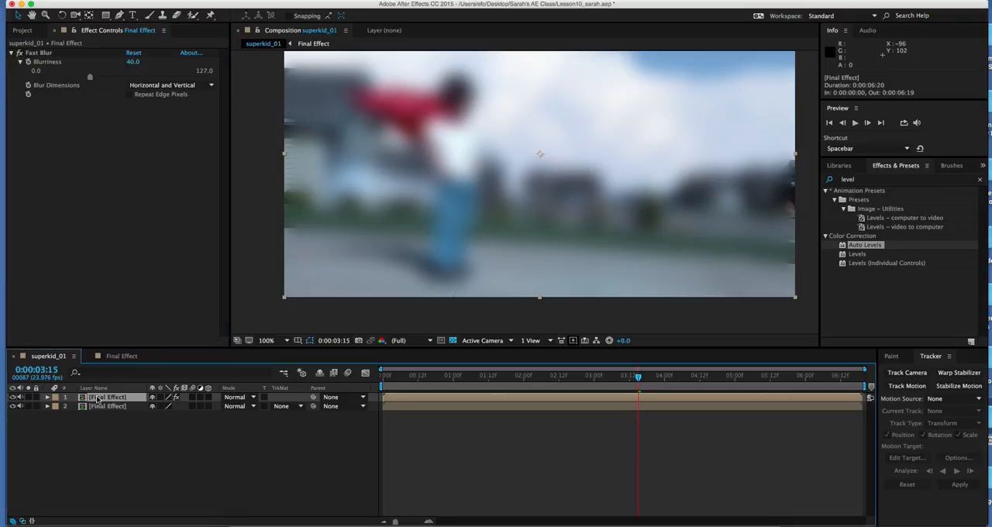
key(t)
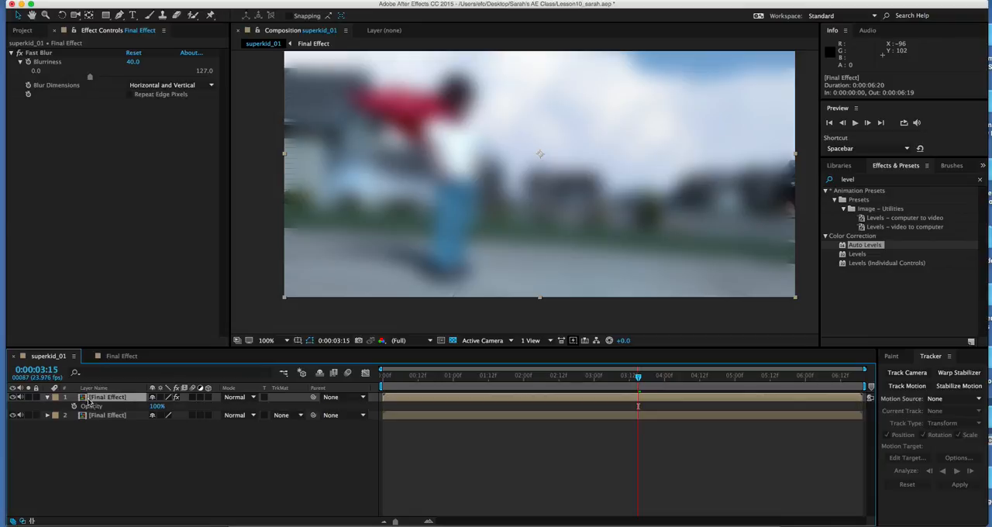
click(157, 408)
text(30)
key(Return)
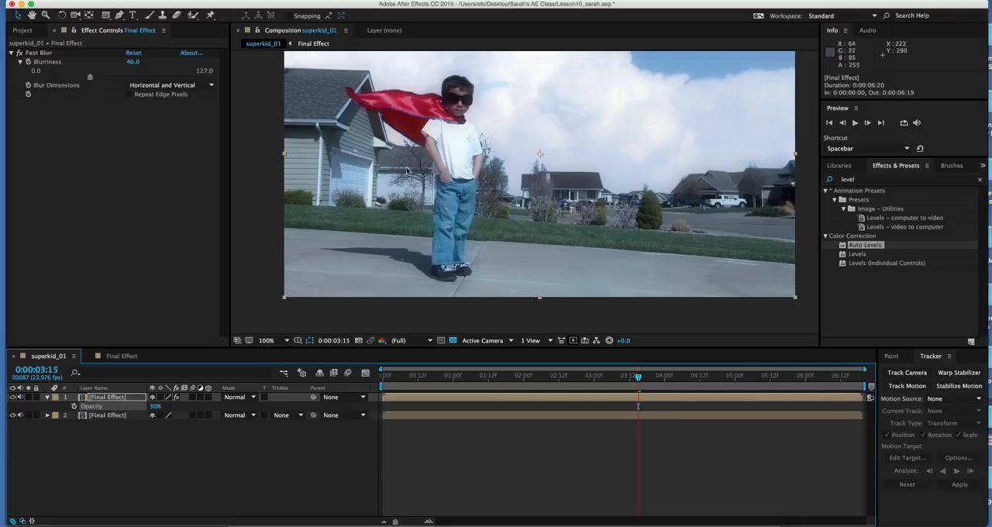
click(13, 397)
click(14, 399)
Step: Create a black solid layer named Vignette at composition size, 960 × 540 px
click(75, 455)
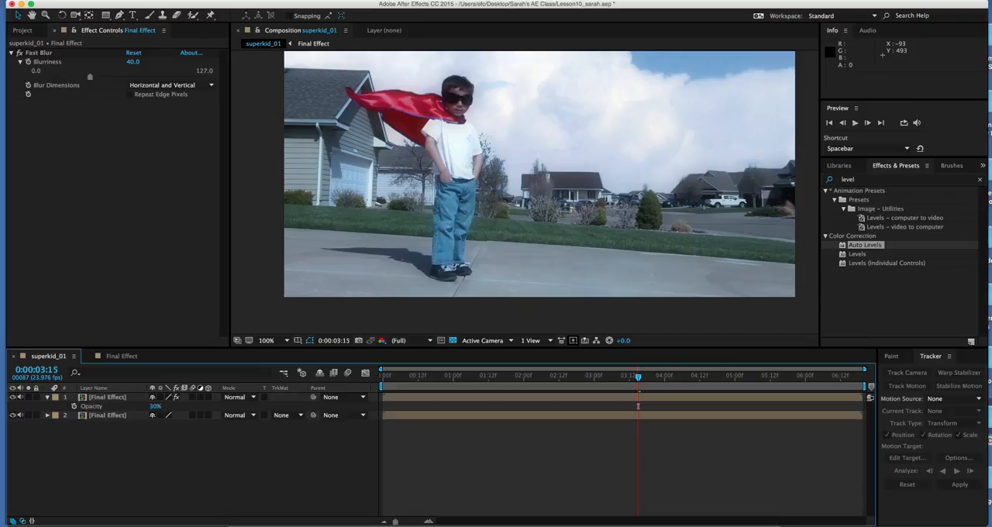
click(198, 1)
mouse_move(234, 7)
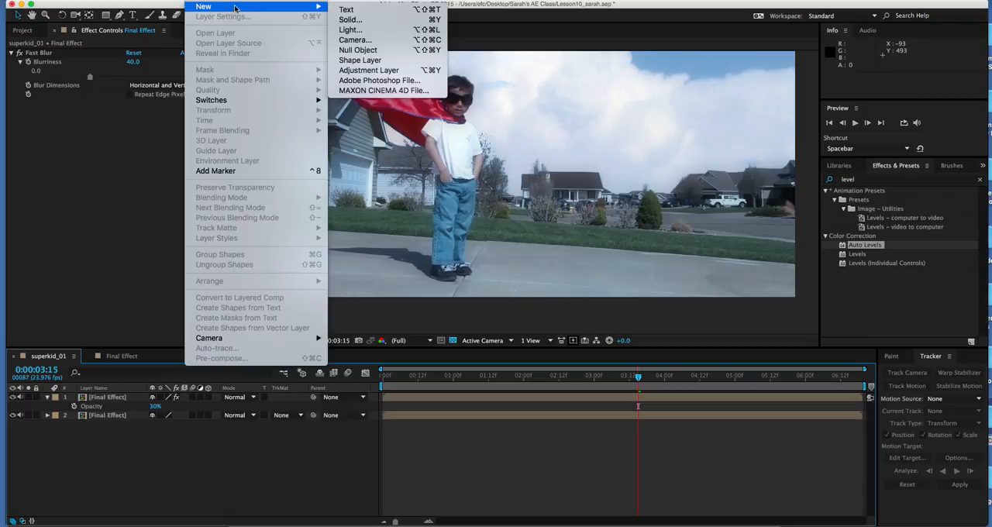
click(350, 21)
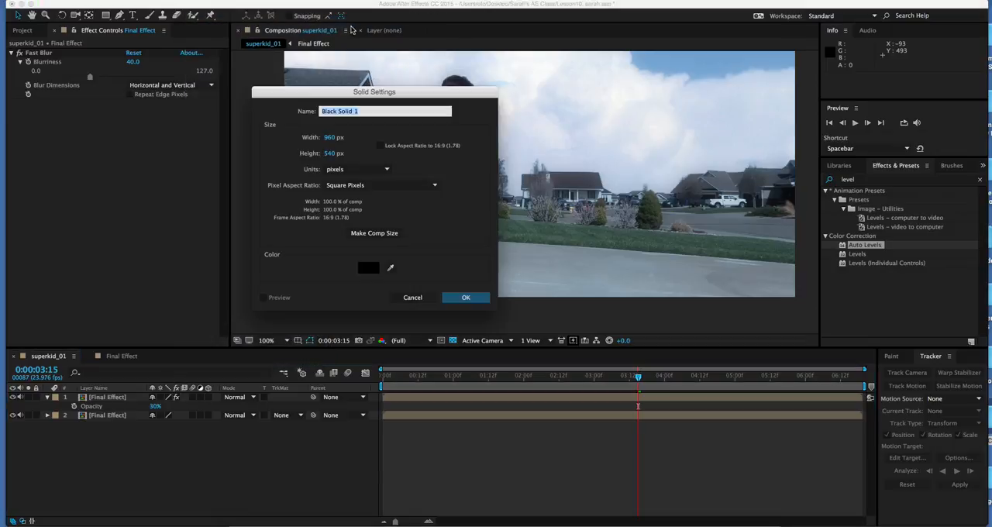
text(Vignette)
click(390, 233)
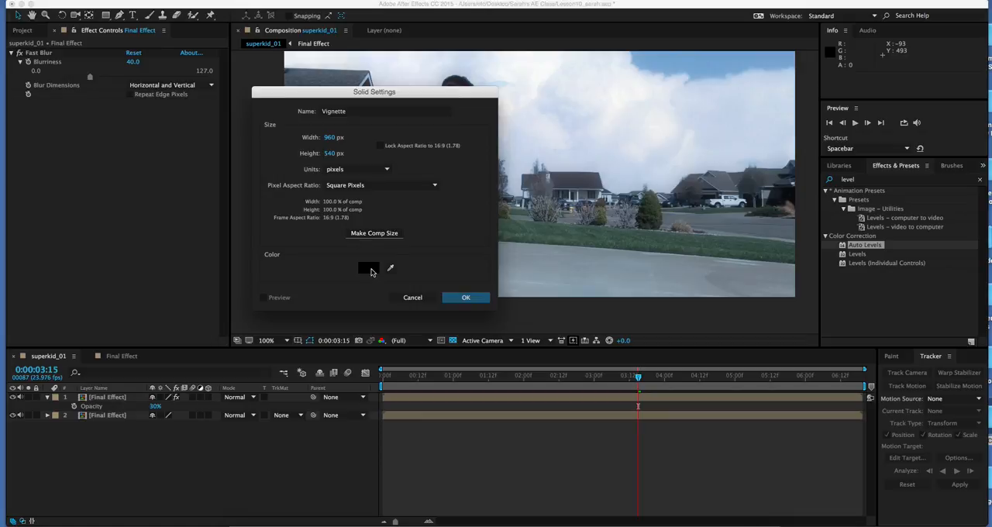
click(468, 298)
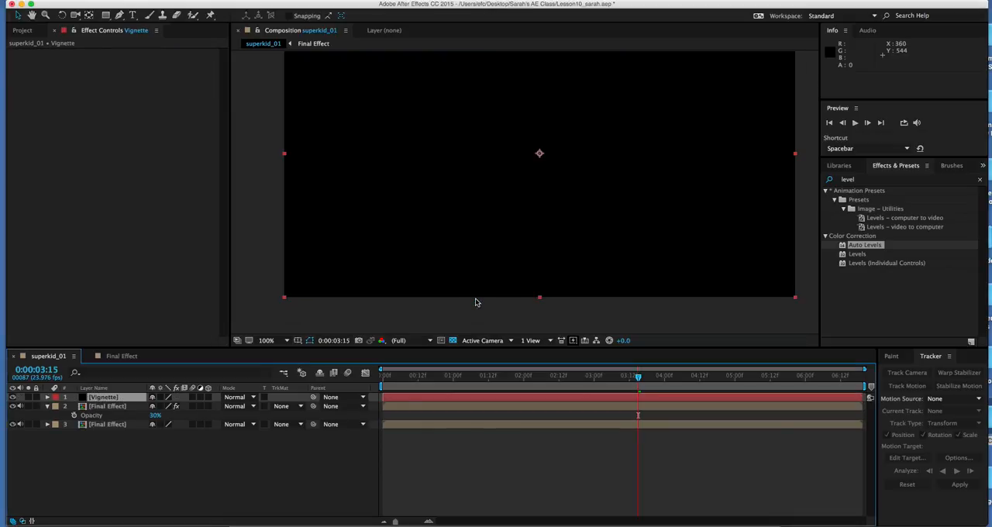
Step: Add an elliptical mask that fills the full extent of the Vignette solid
click(106, 17)
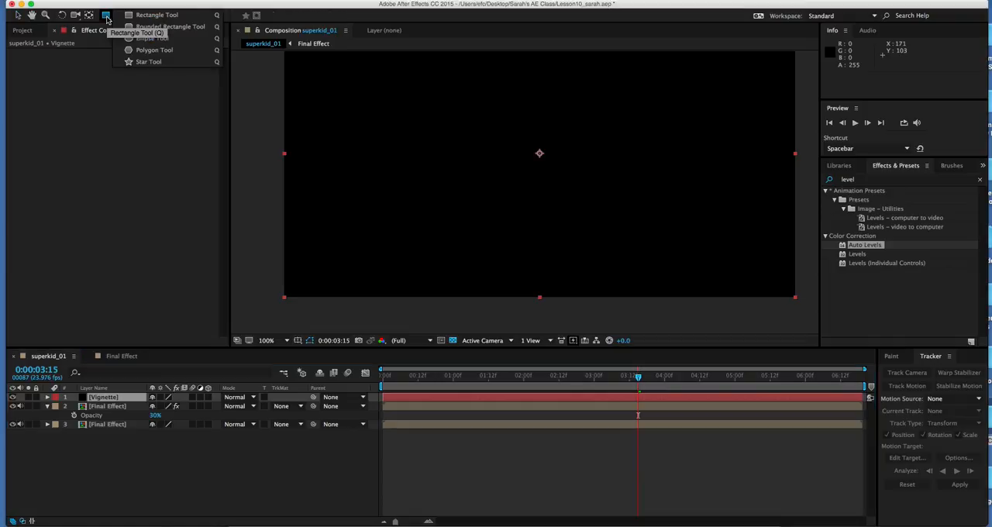
click(148, 41)
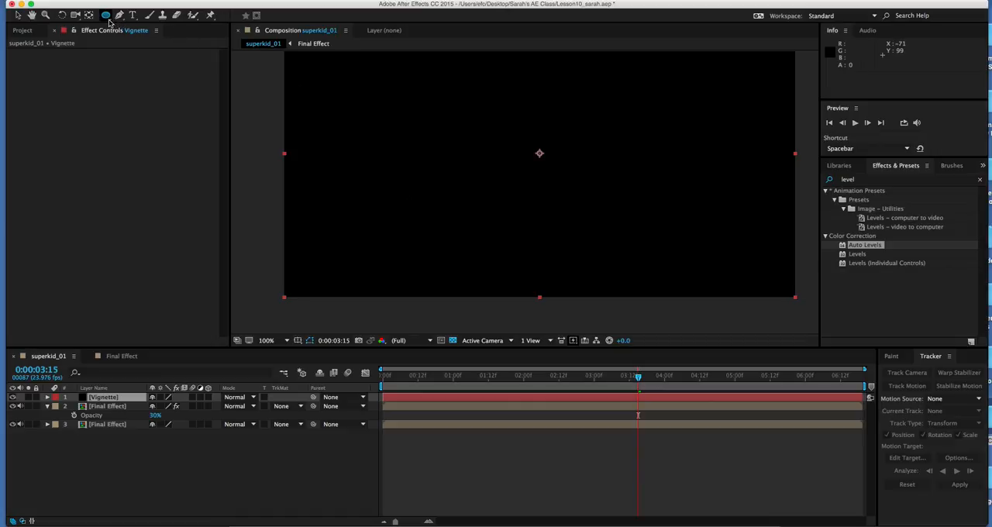
drag(109, 17, 135, 36)
double_click(107, 16)
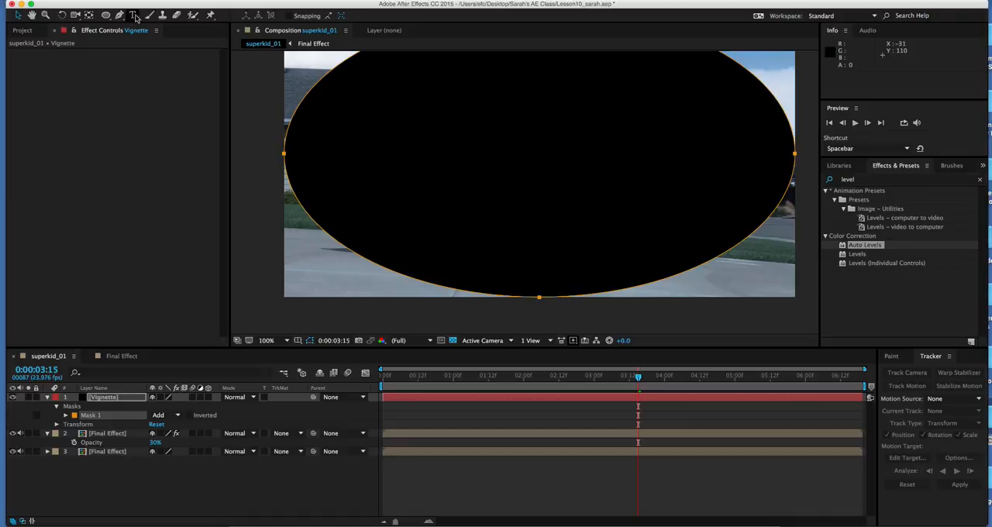
drag(583, 175, 586, 220)
key(v)
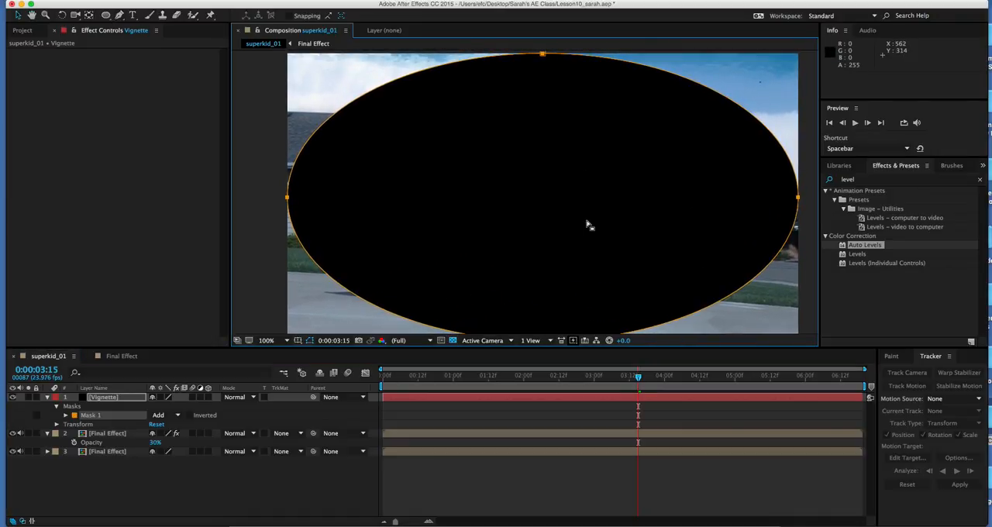
click(107, 15)
click(106, 16)
key(v)
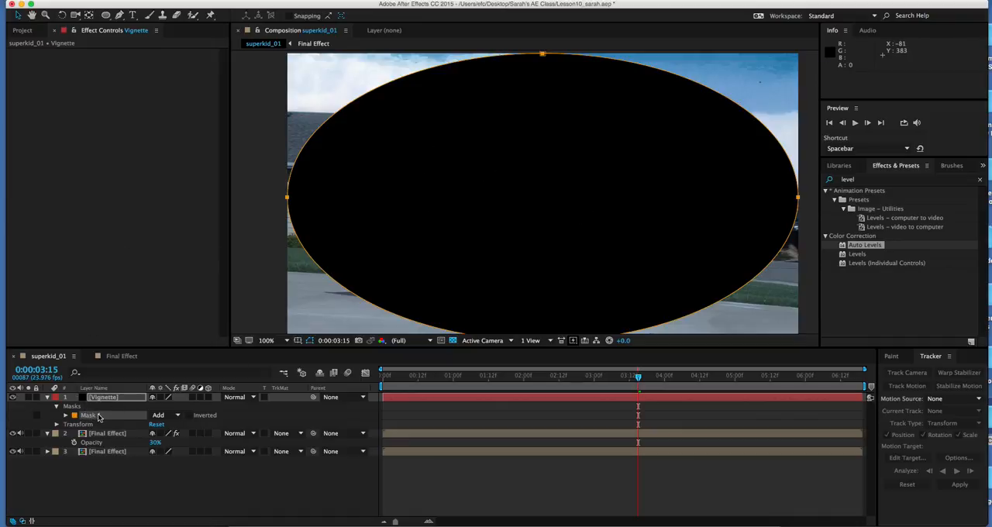
Step: Set the Vignette mask's mode to Subtract and its Mask Feather to about 338 pixels
click(65, 416)
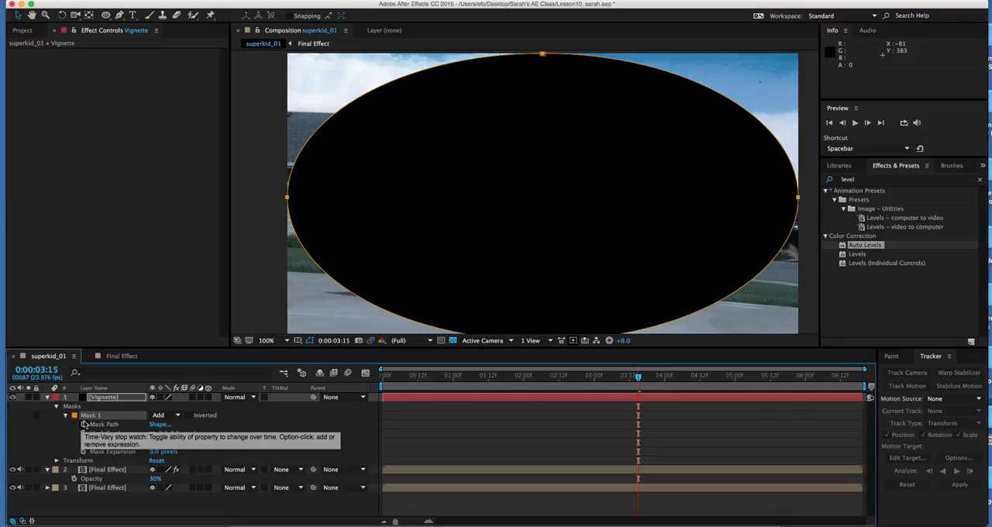
click(175, 416)
click(178, 448)
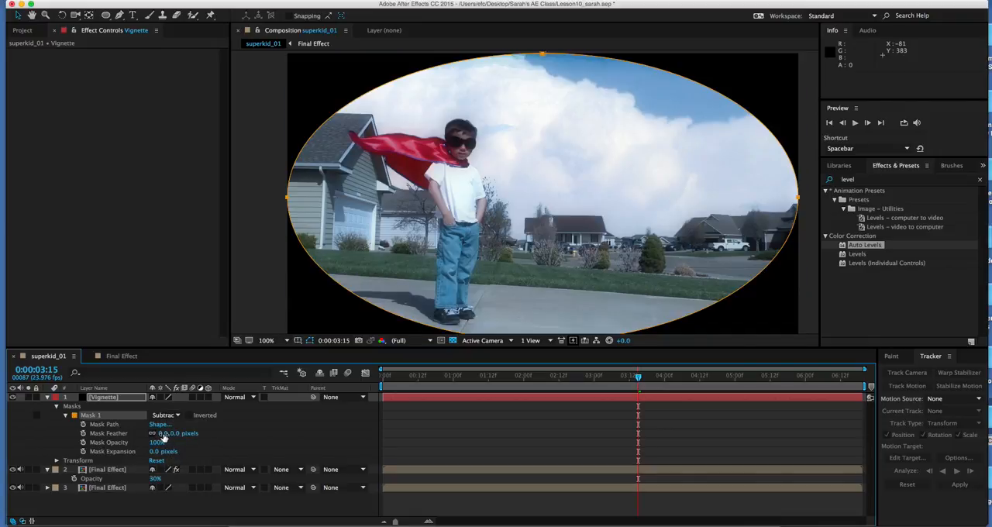
drag(175, 439, 376, 442)
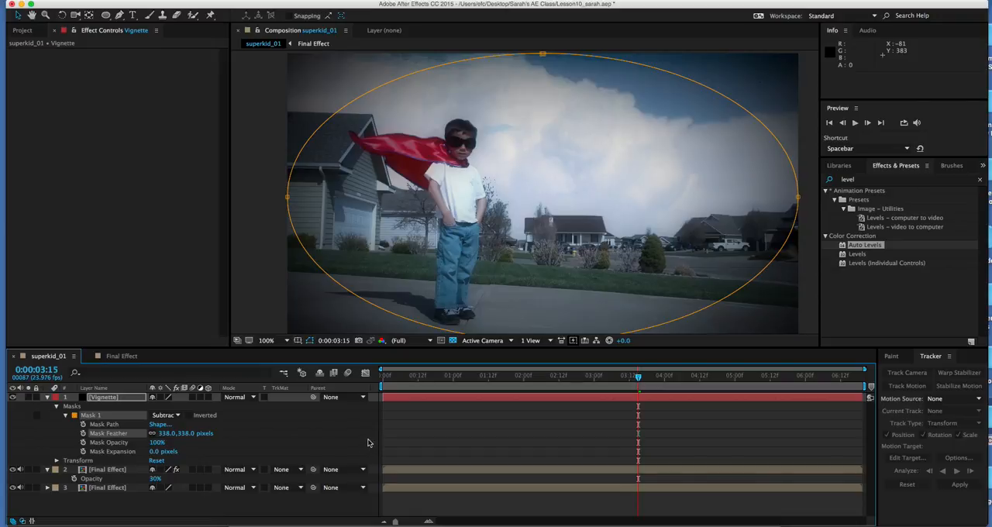
Step: Set the Vignette layer's opacity to 50%
click(118, 399)
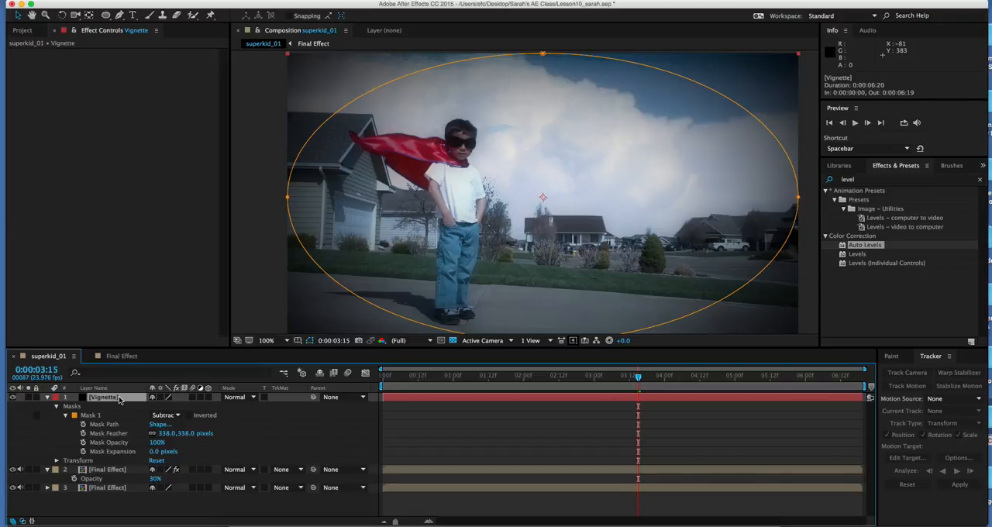
key(t)
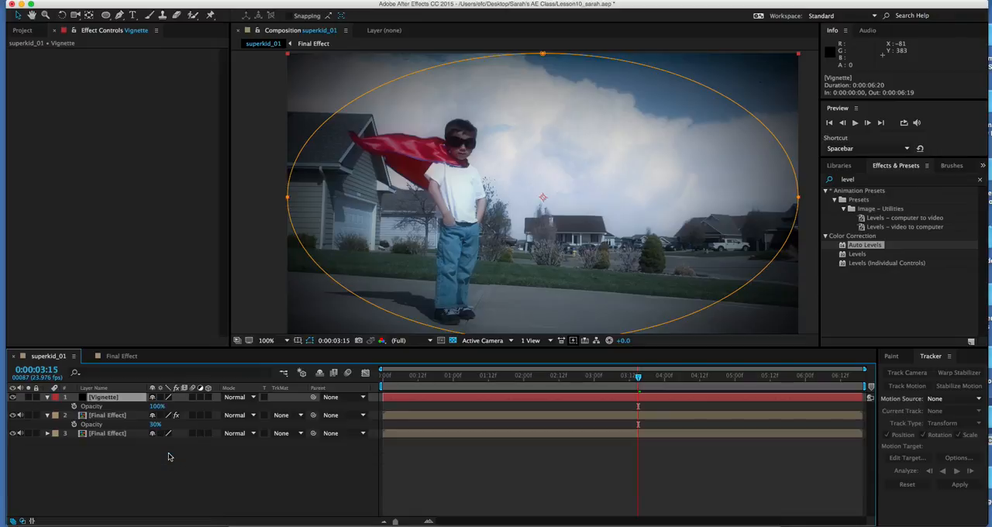
click(157, 406)
text(50)
key(Return)
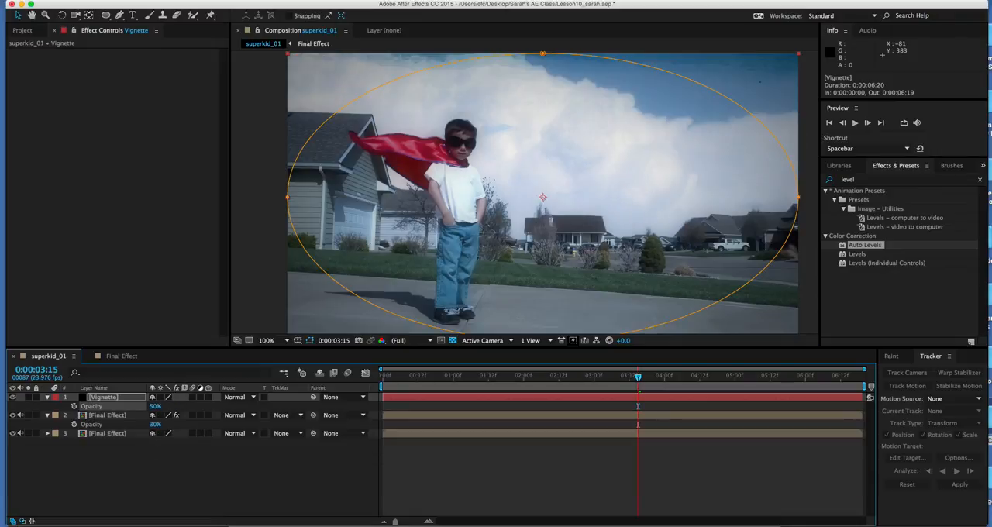
click(161, 478)
click(285, 340)
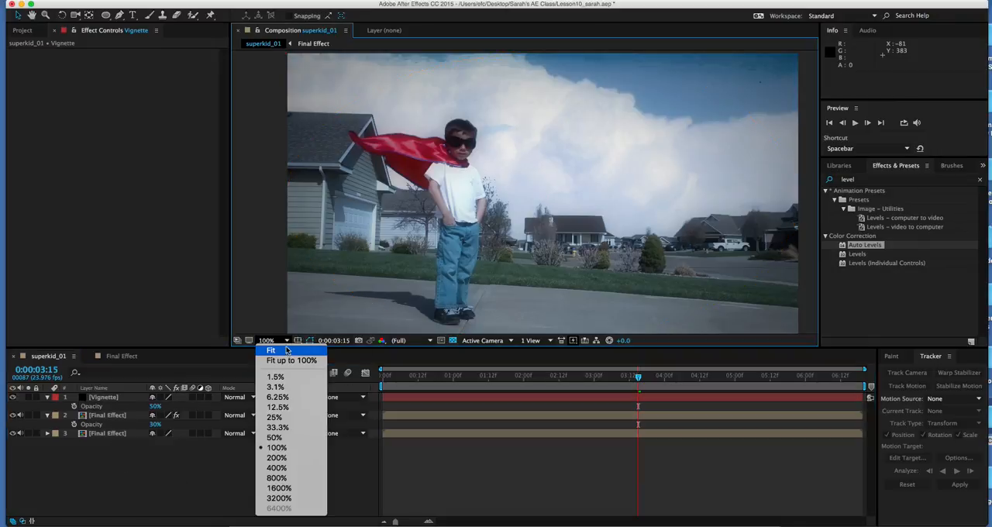
click(290, 349)
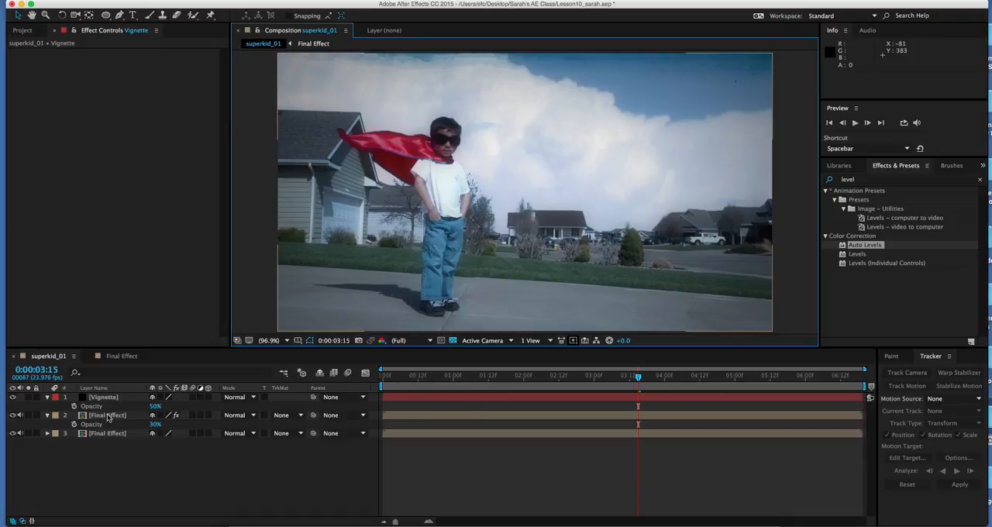
Step: Check the superkid_01 composite in the close and wide shots and compare it with the Final Effect composition at 0:00:02:00
drag(705, 376, 429, 377)
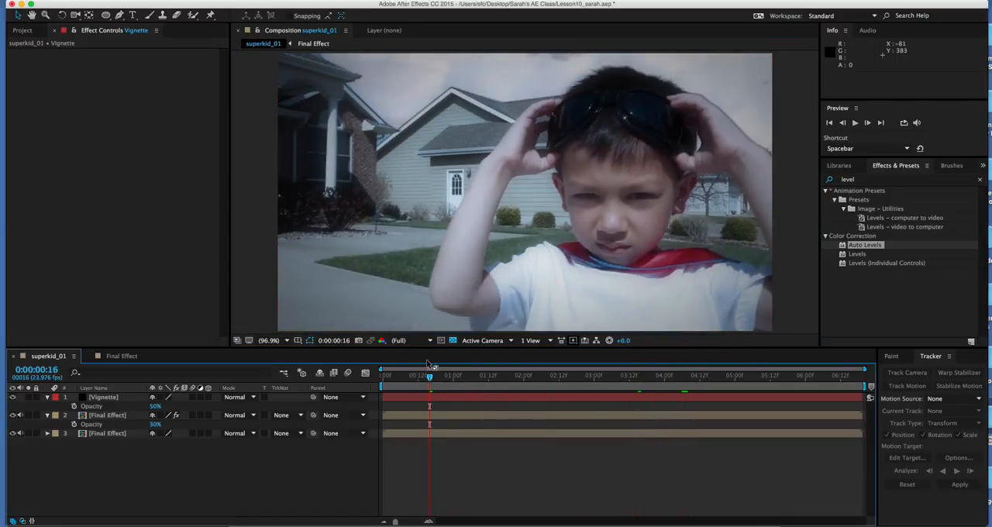
drag(430, 378, 524, 384)
click(121, 356)
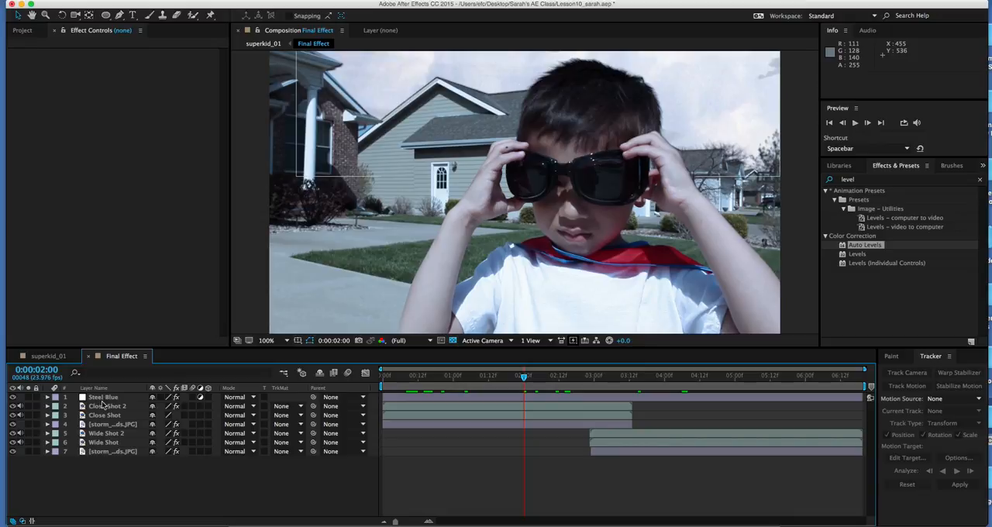
click(47, 356)
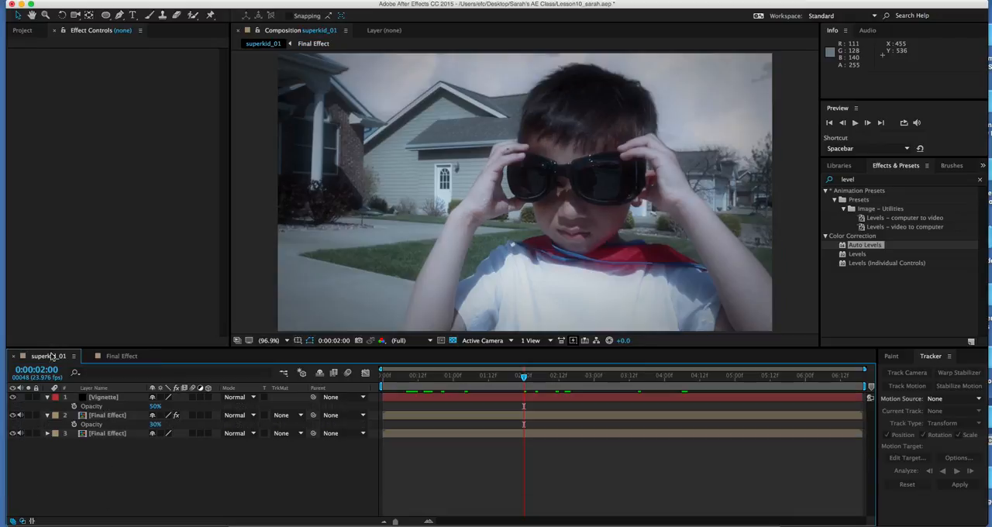
Step: Play back the finished superkid_01 composition from its first frame and stop the preview after viewing both shots
mouse_move(387, 376)
mouse_down()
mouse_move(829, 380)
mouse_move(373, 380)
mouse_up()
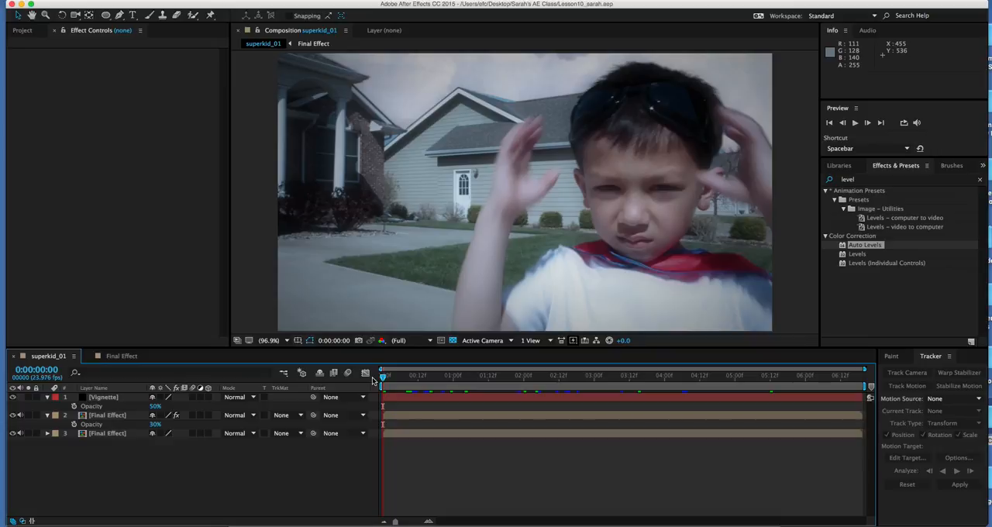
drag(388, 376, 403, 376)
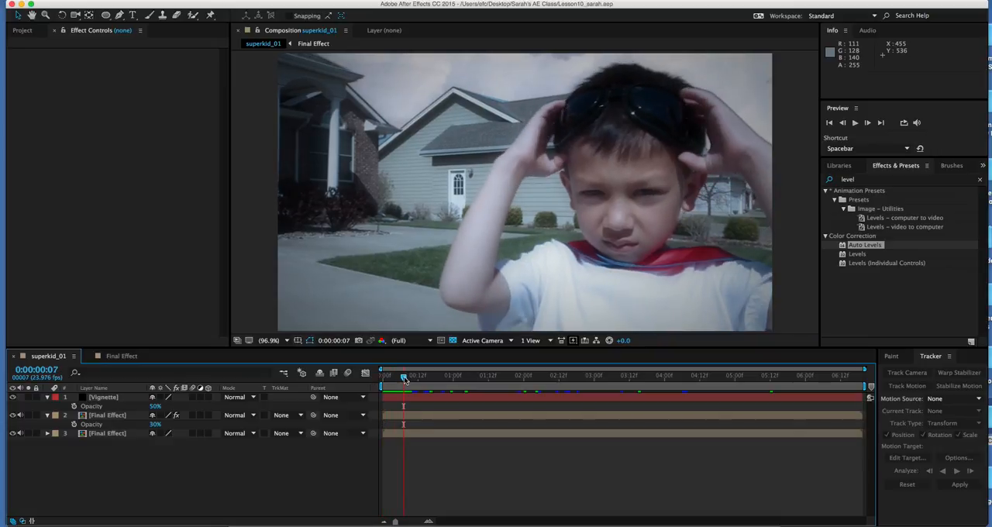
drag(359, 207, 378, 247)
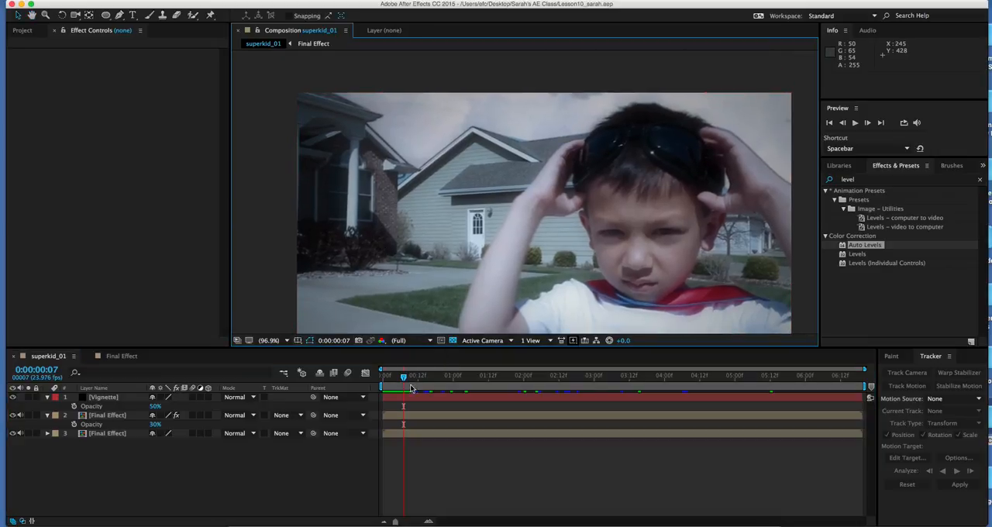
drag(403, 376, 382, 388)
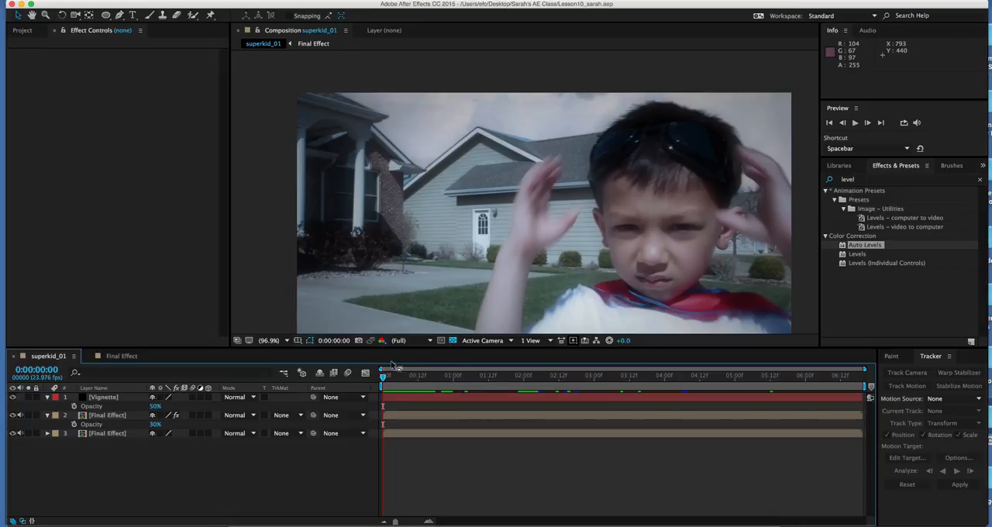
key(space)
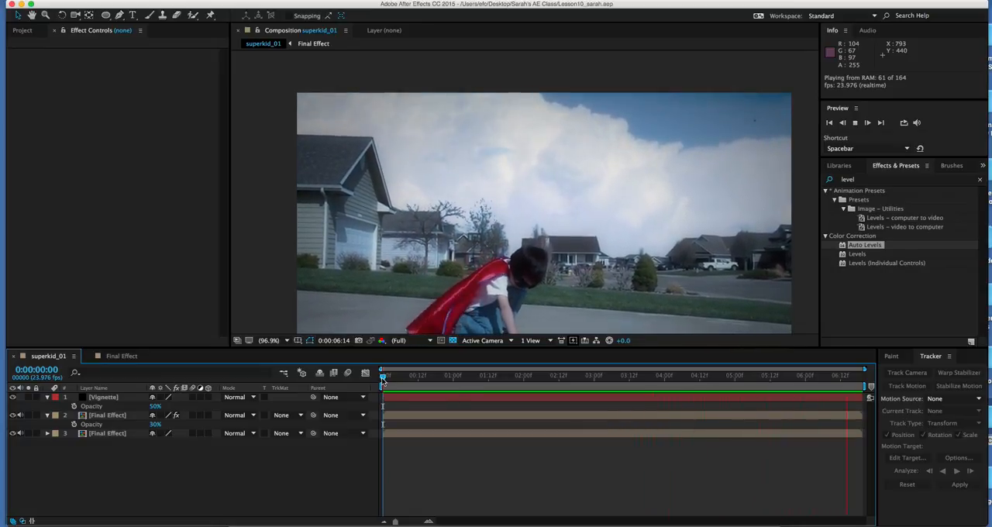
key(space)
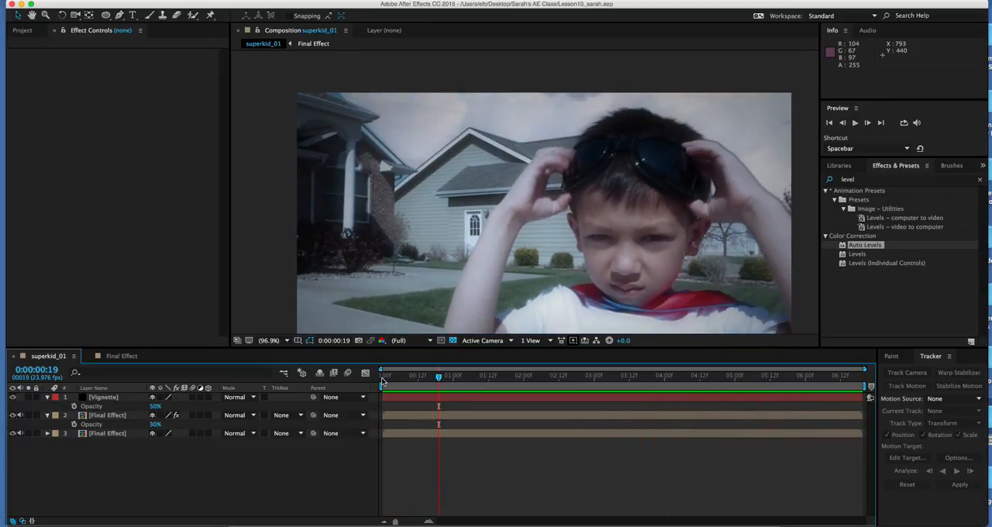